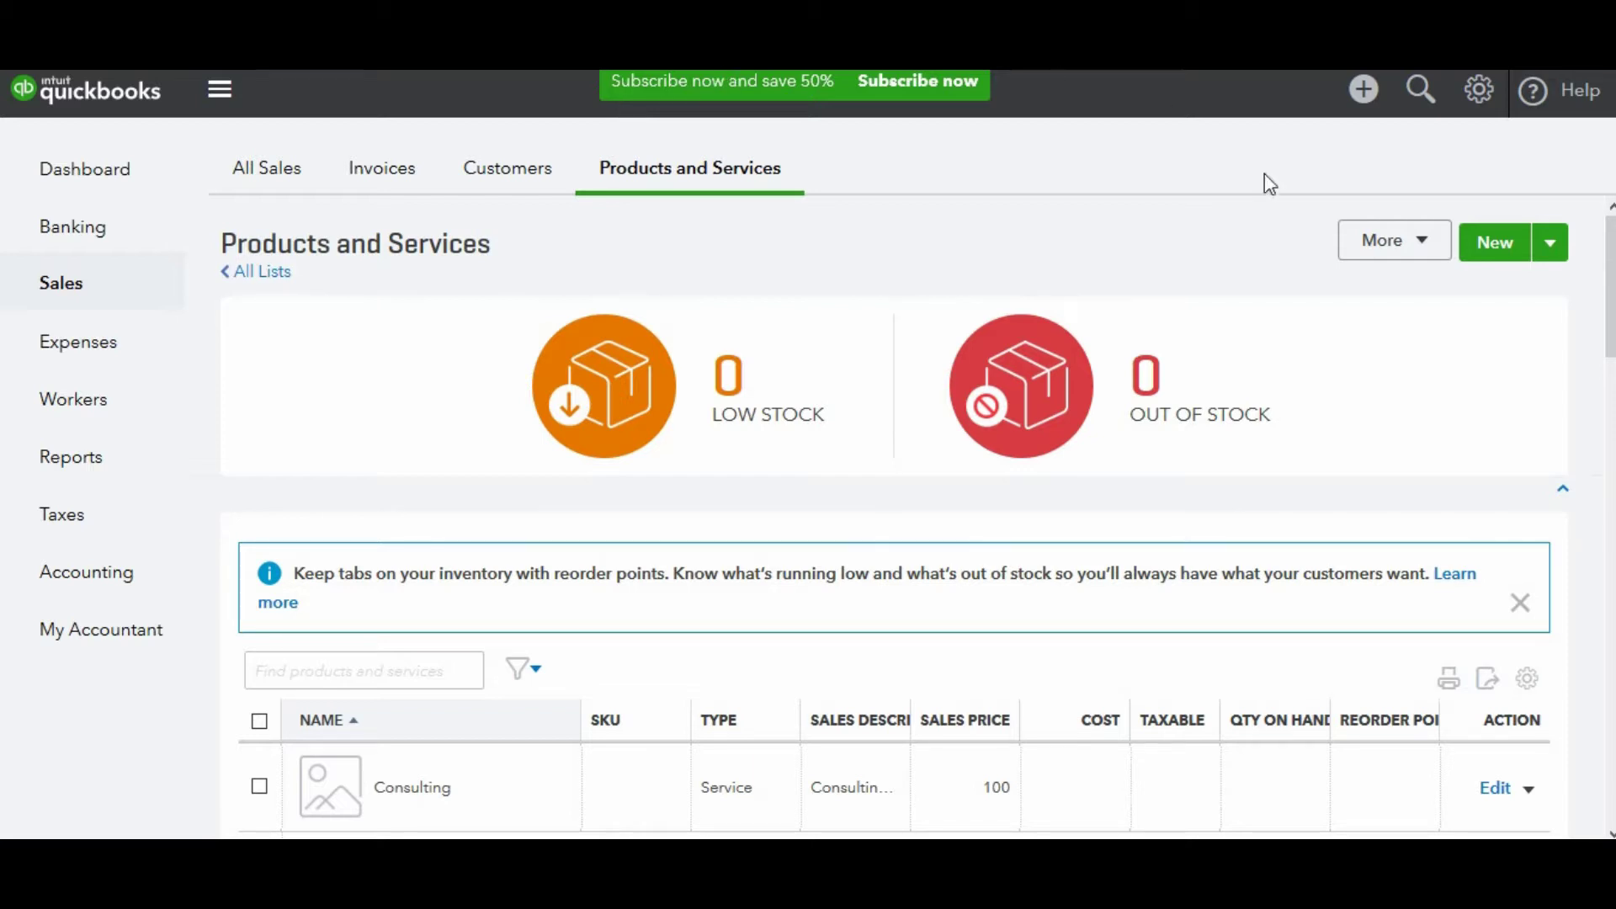
Step: Start a new product of type Inventory and name it "T Shirt"
click(1495, 246)
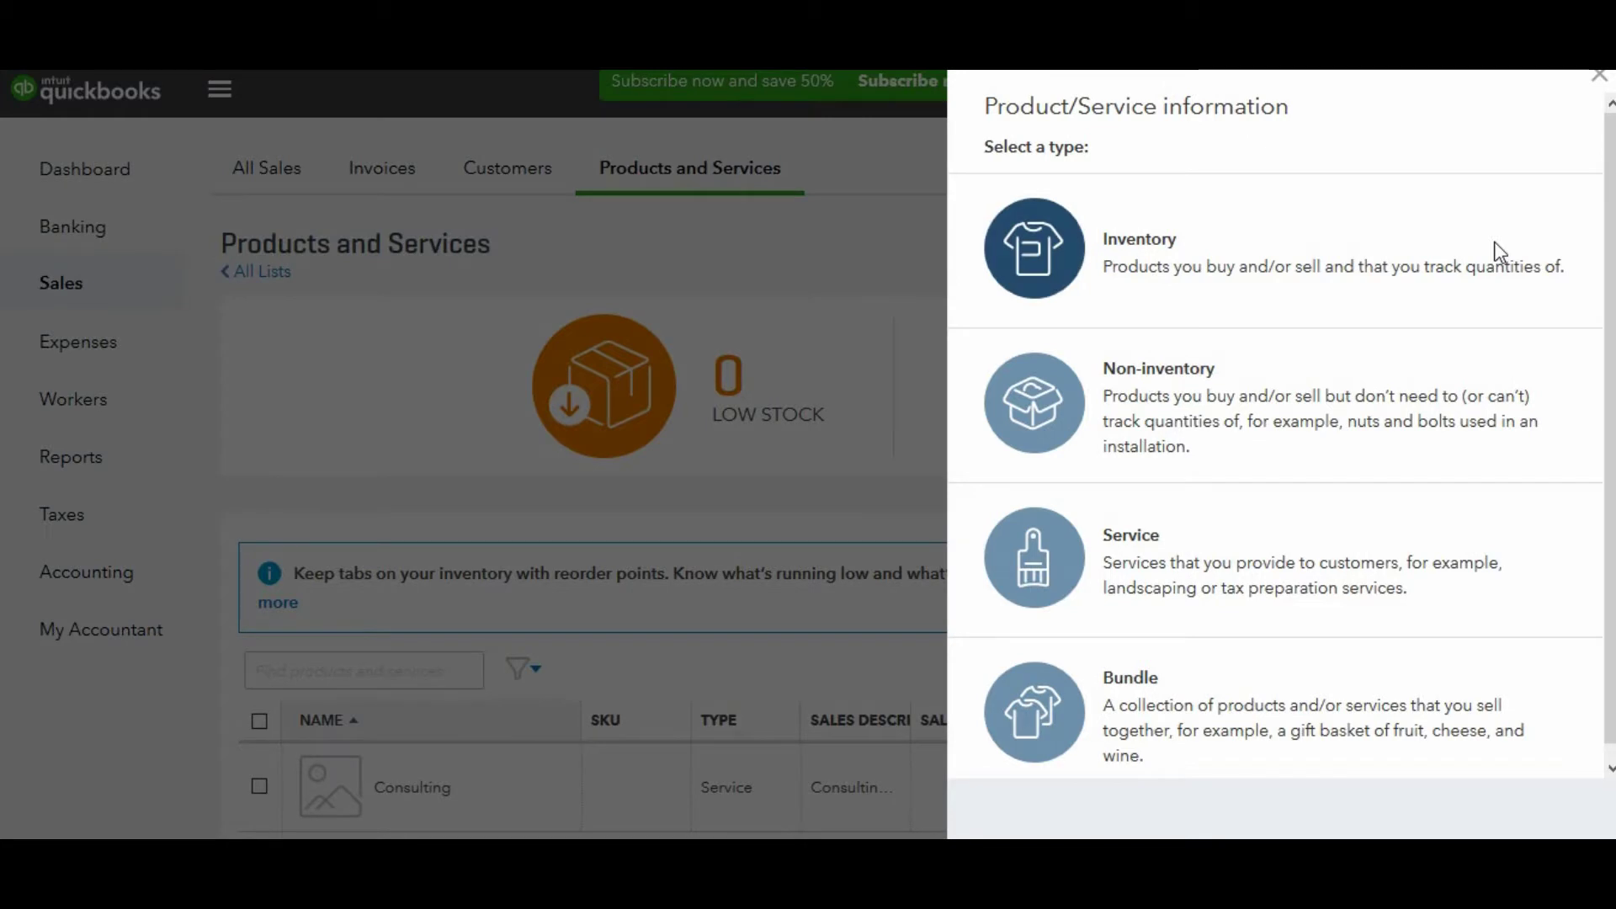
click(1219, 280)
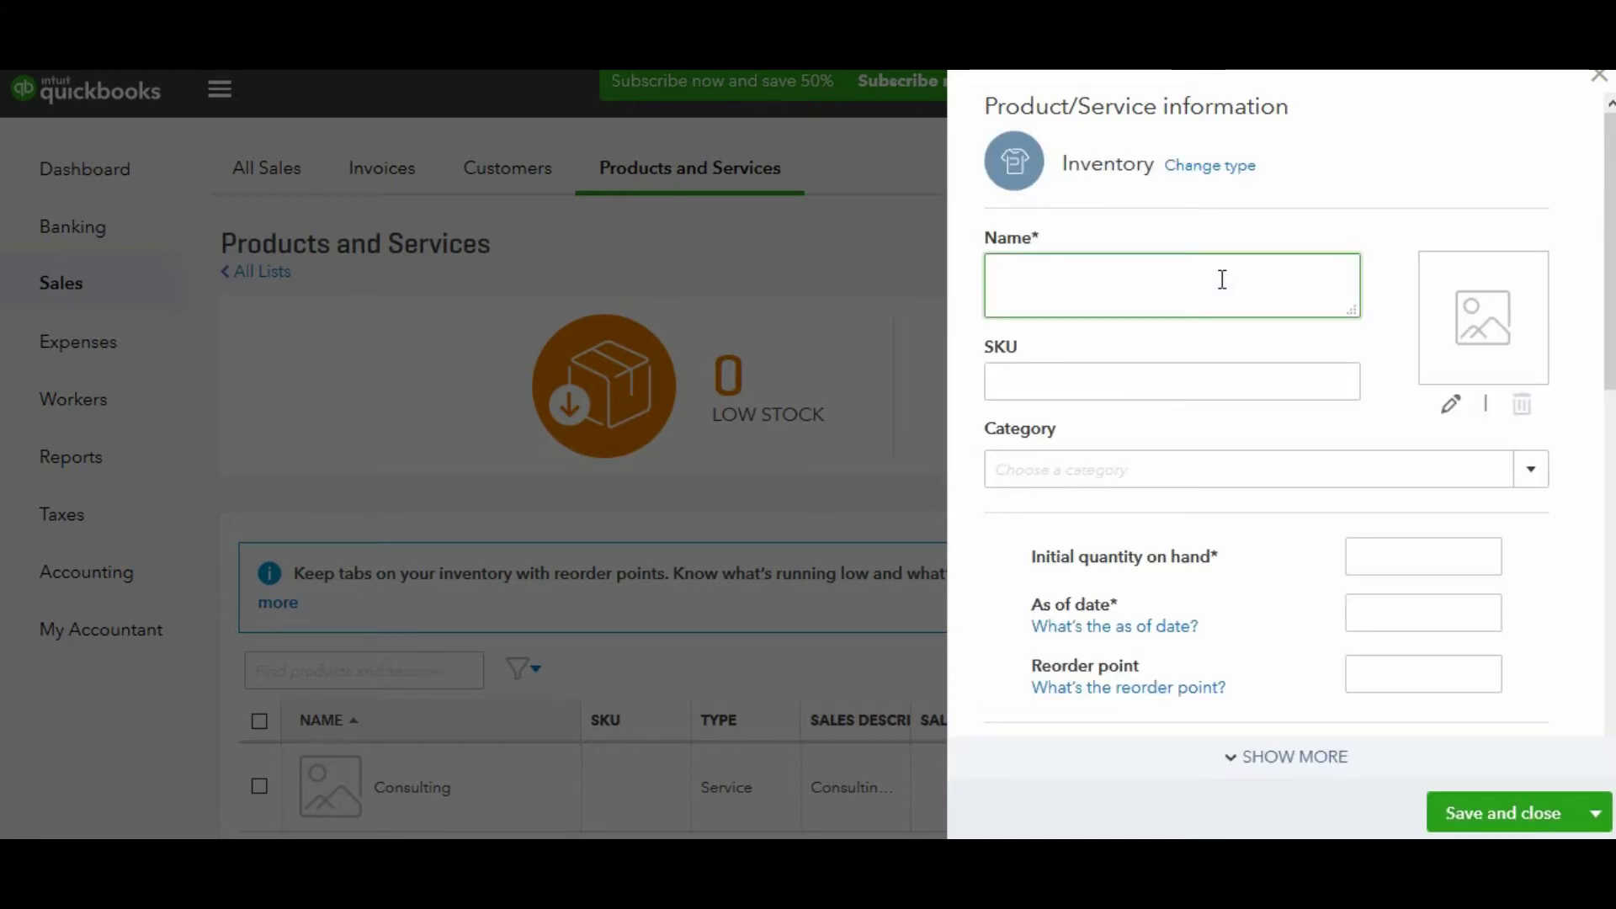
text(T Shirt)
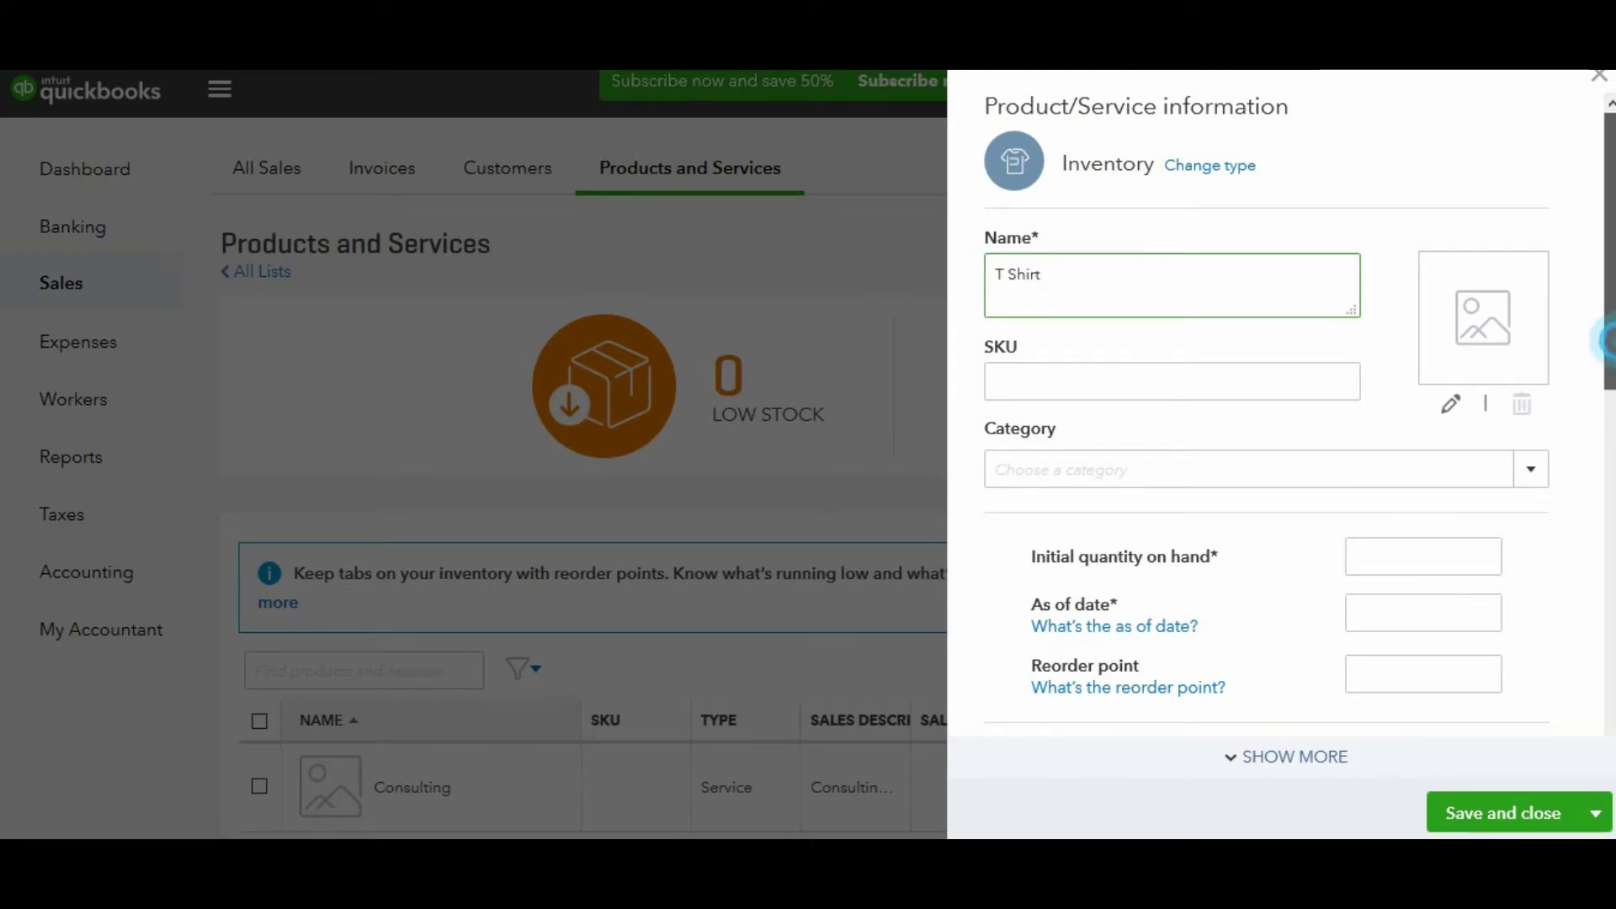
Step: Set the item's initial quantity on hand to 0, the as-of date to 06/02/2018 and the reorder point to 25
scroll(1456, 321, down, 4)
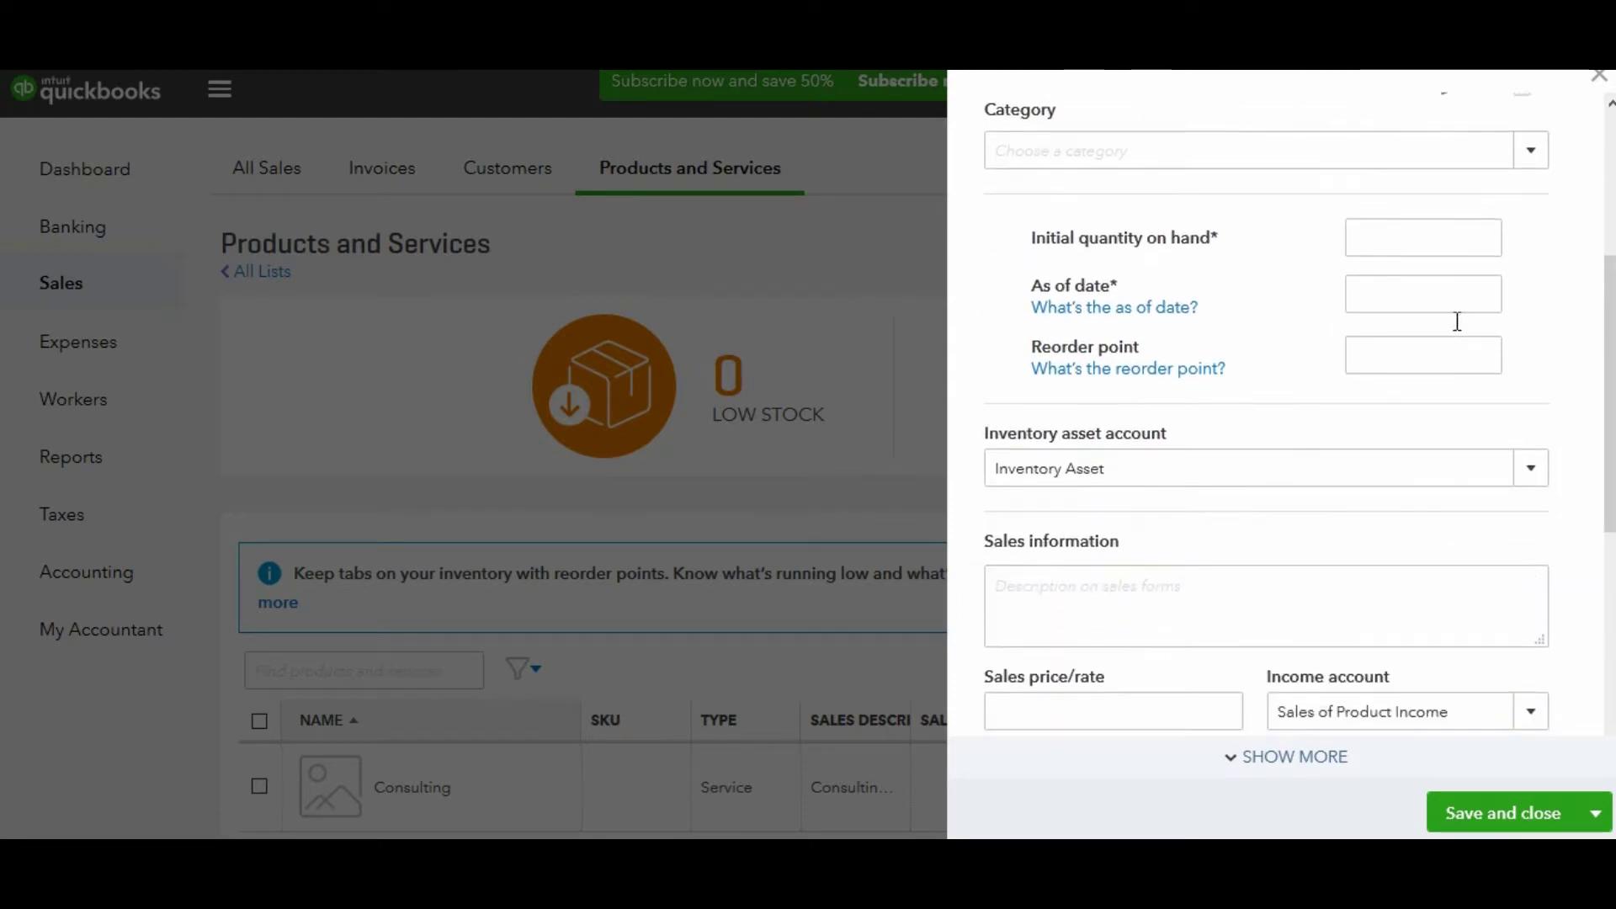
click(1463, 245)
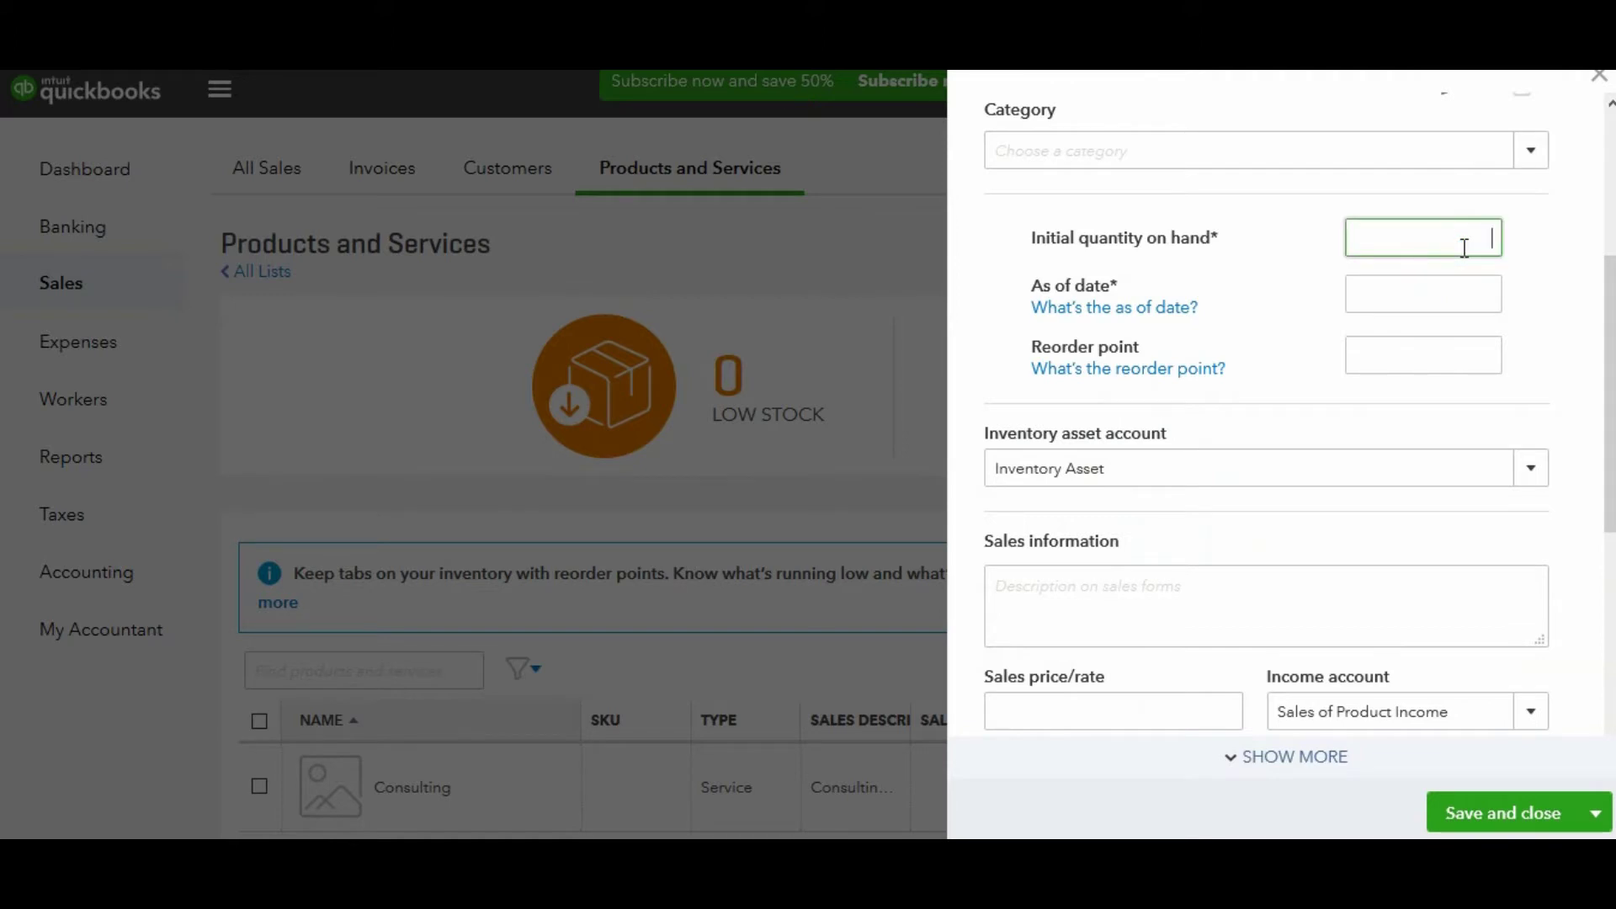
text(0)
click(1613, 298)
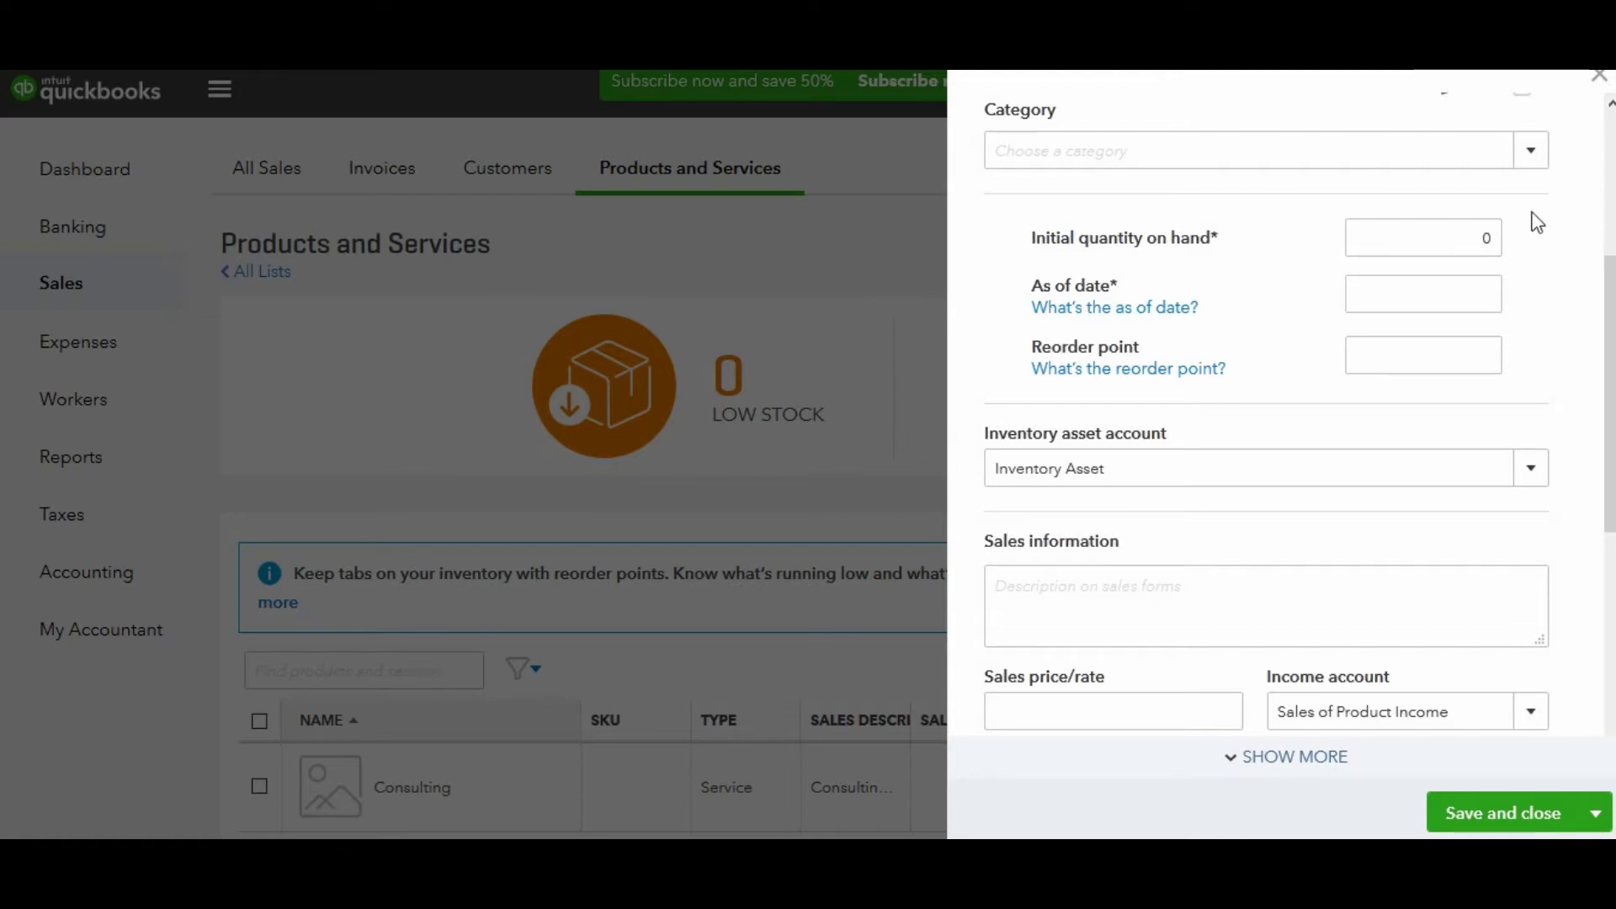
click(1499, 240)
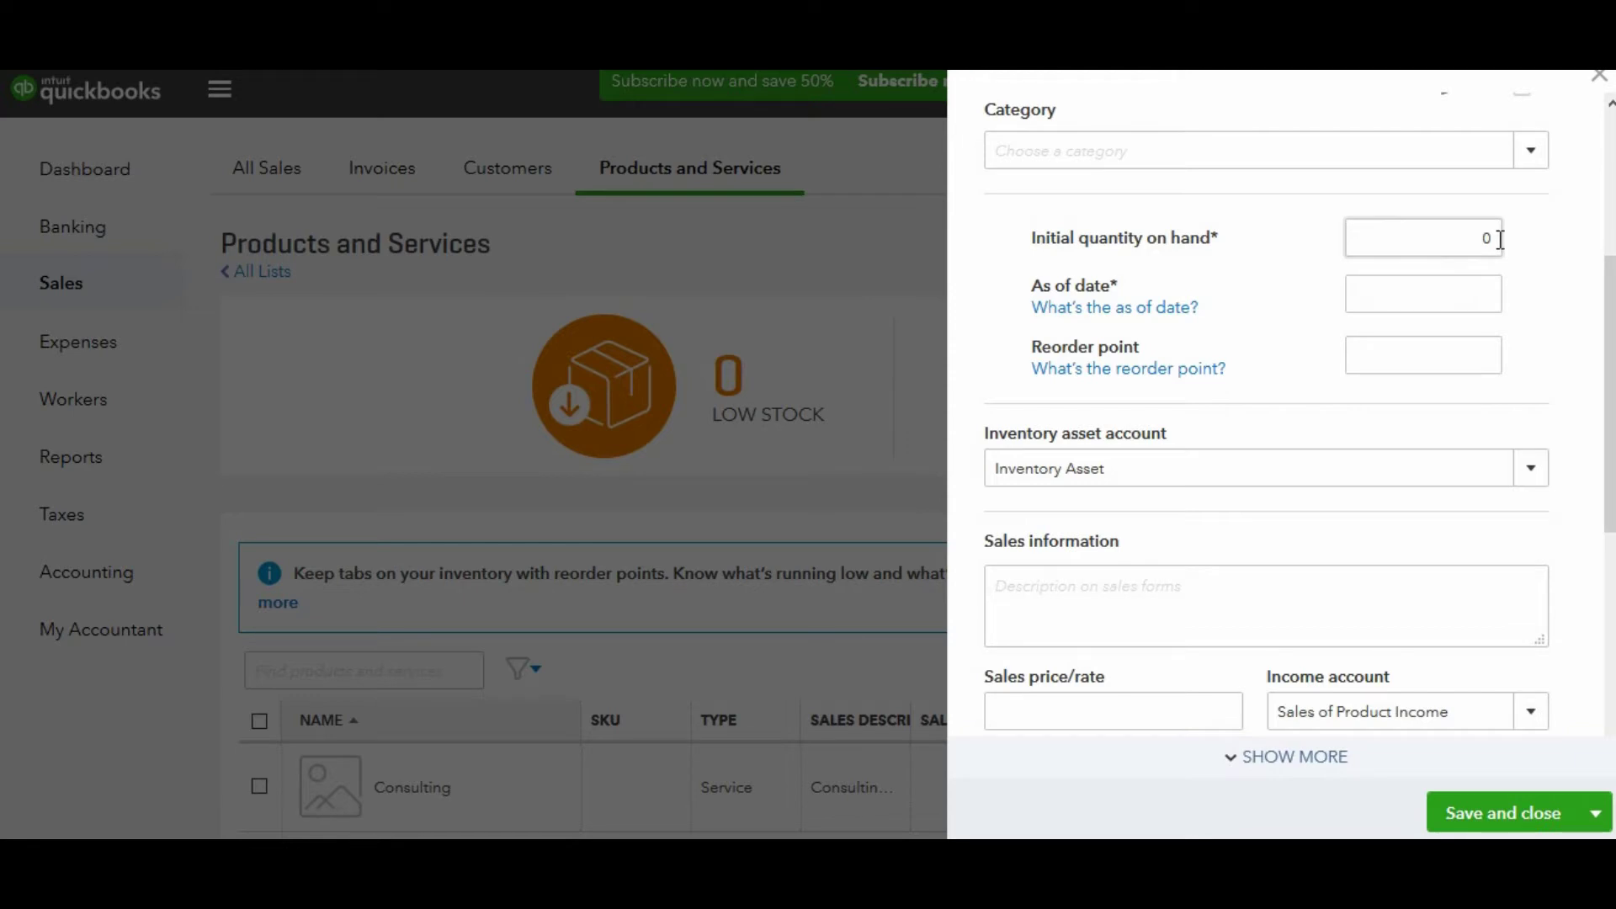
click(1453, 286)
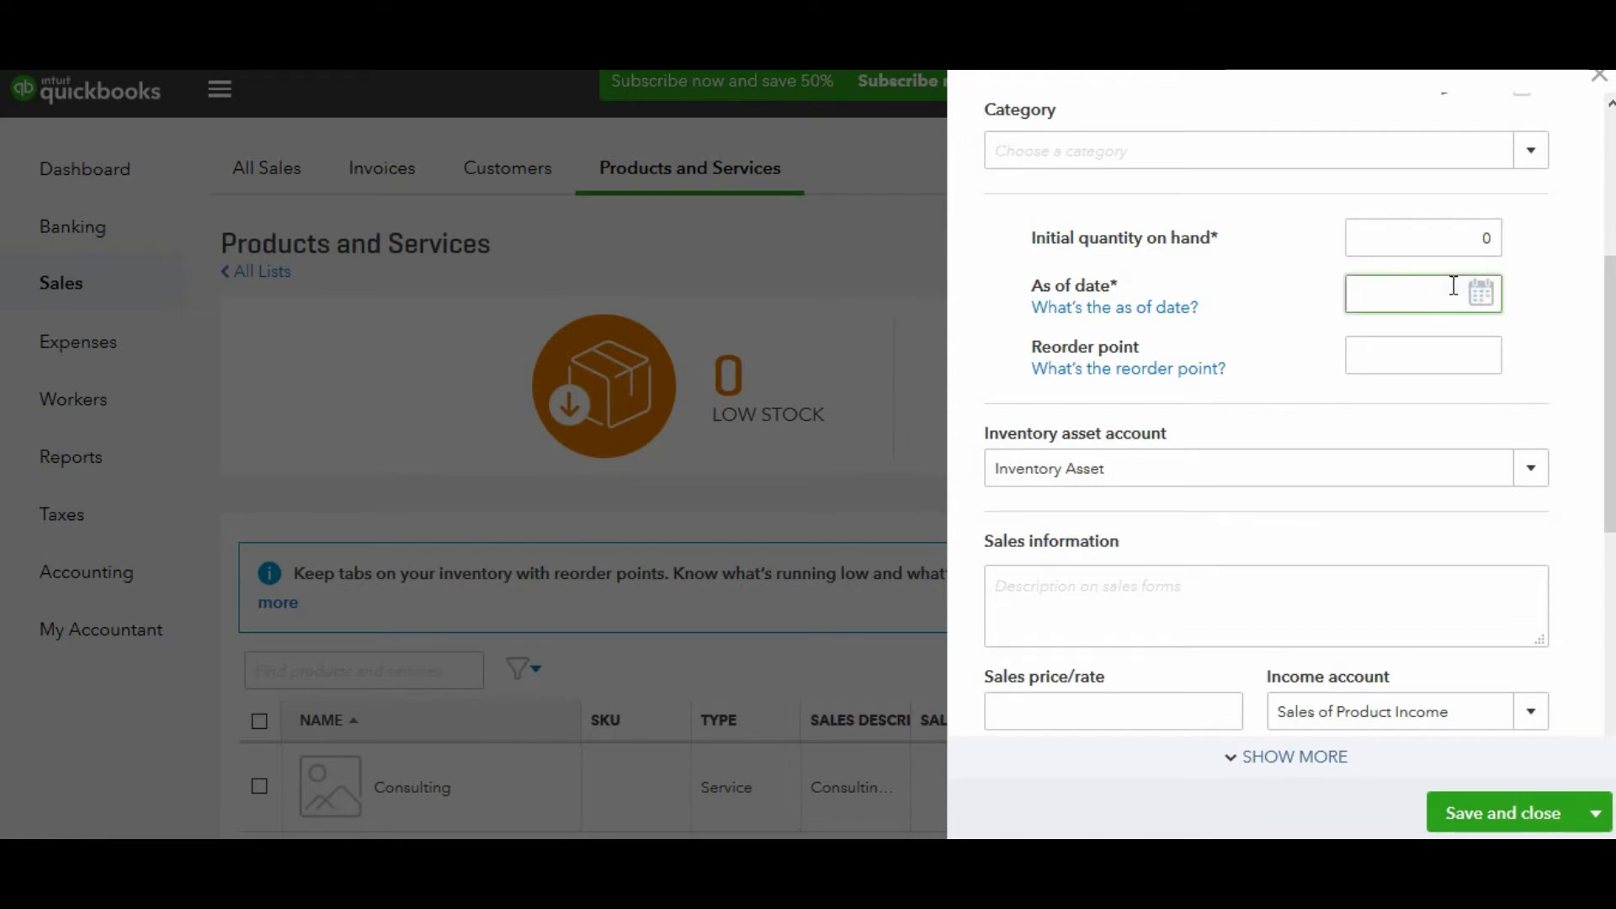
click(1394, 371)
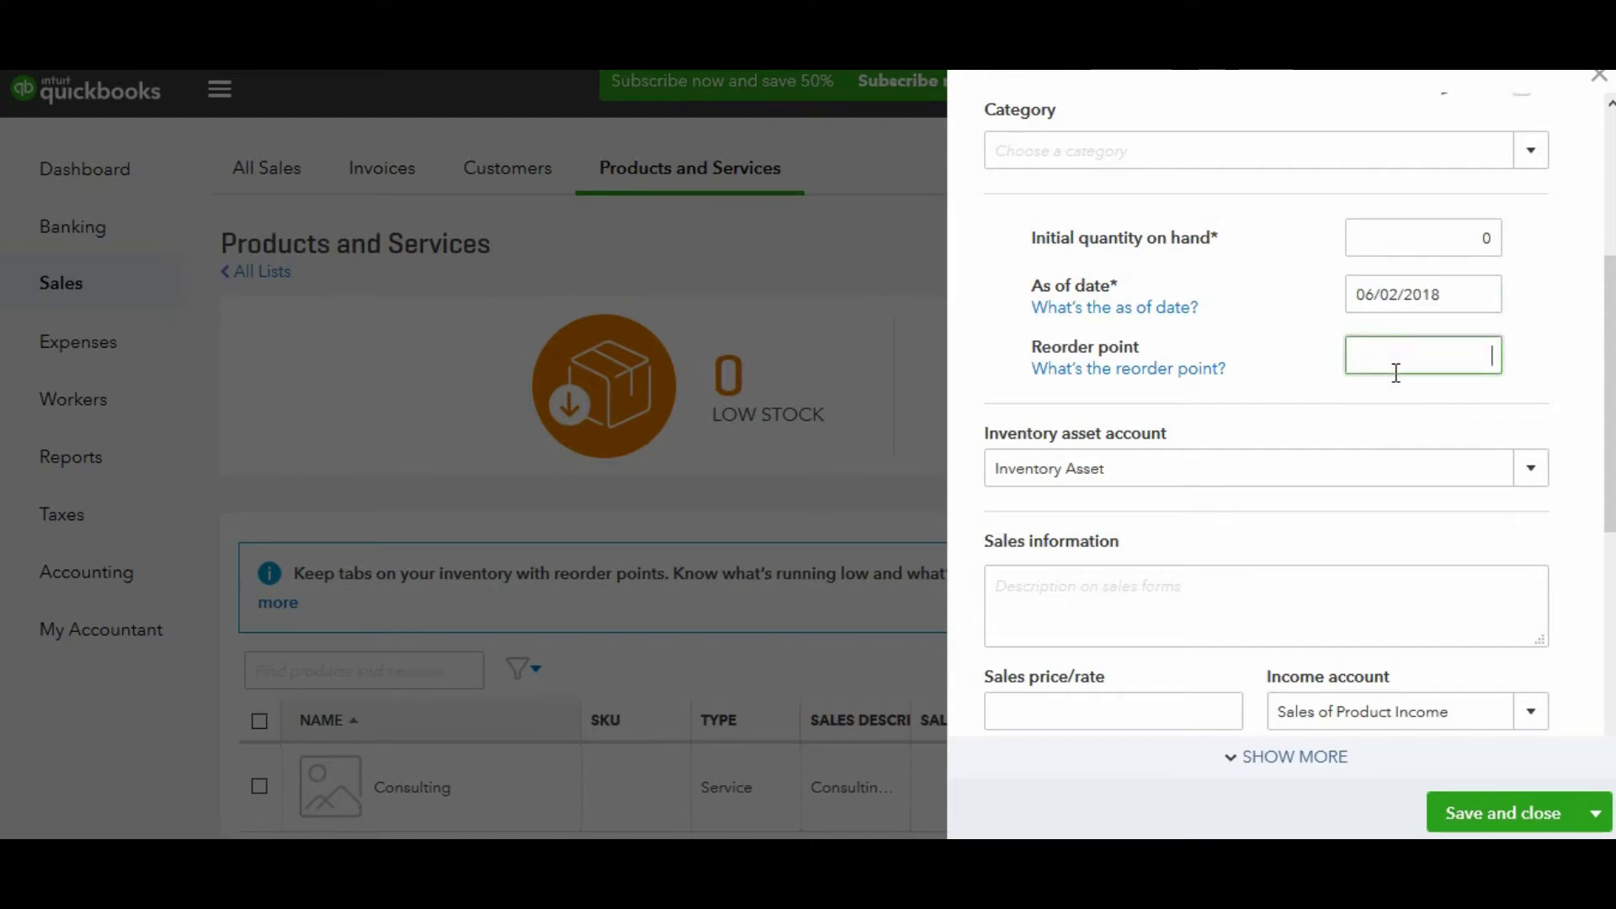
text(25)
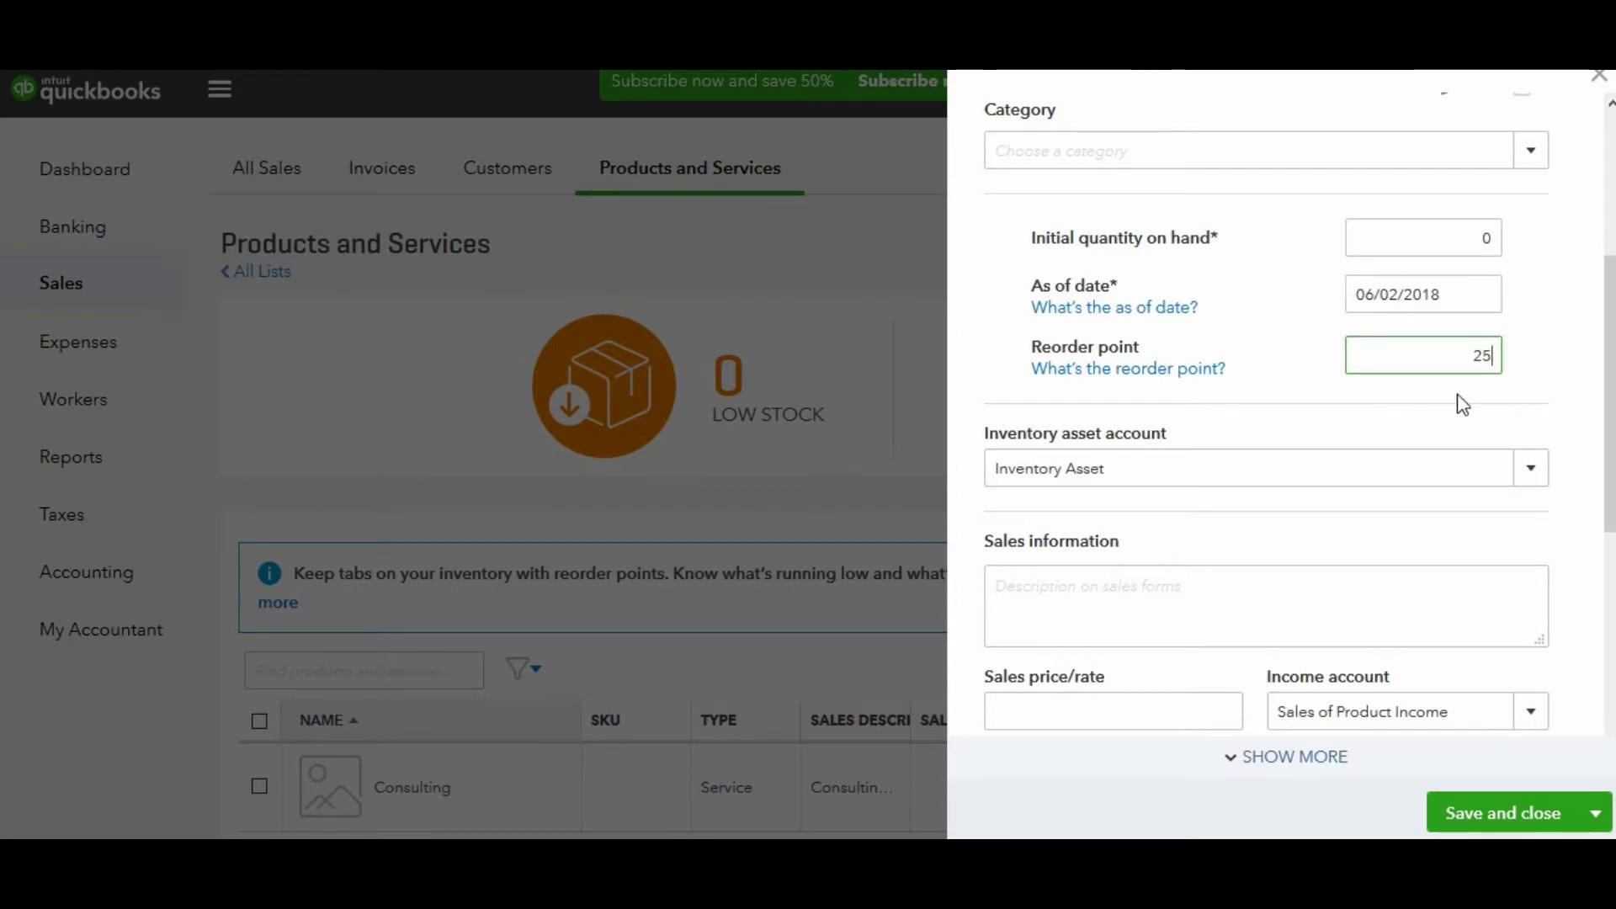
Step: Enter "Company T Shirt" as the sales description and set the sales price to 10.00
click(1344, 606)
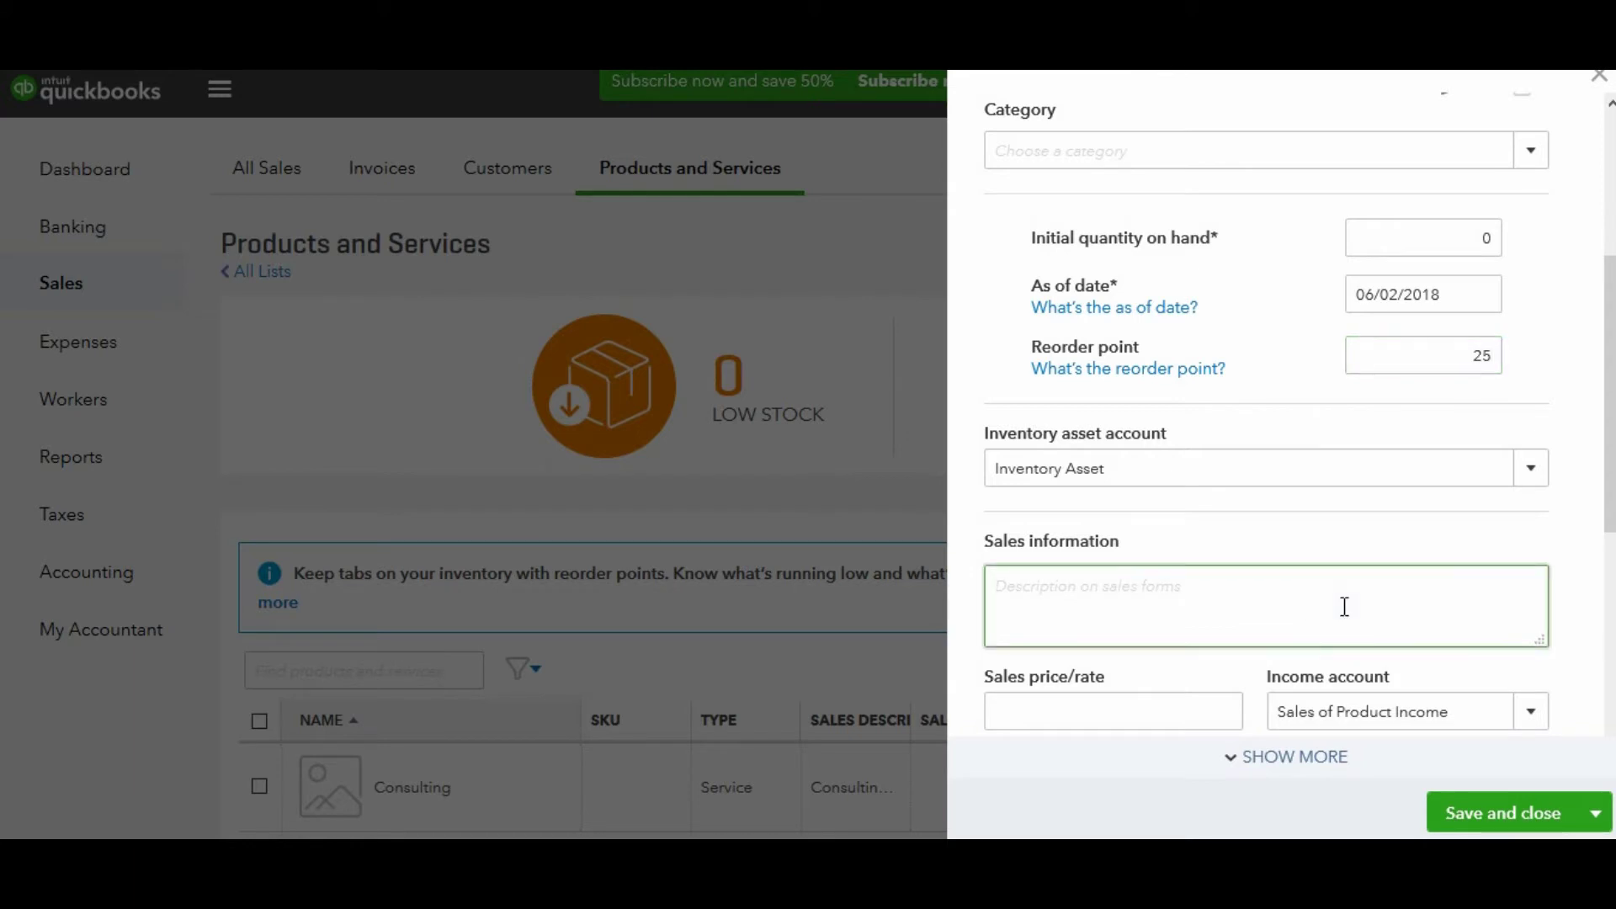
text(Company)
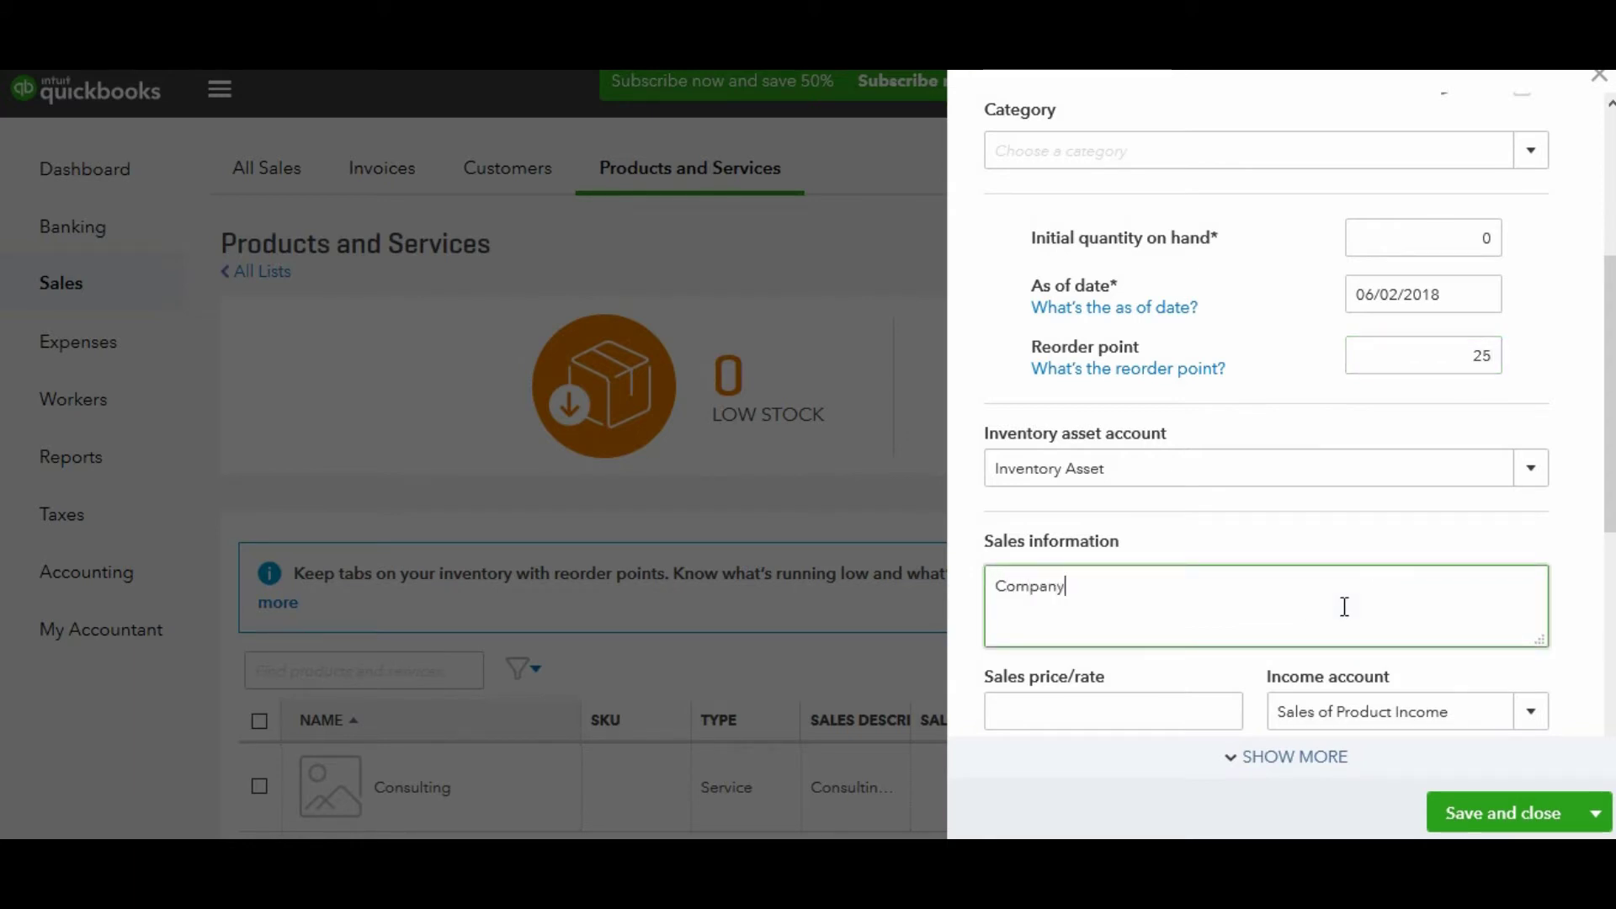
text( T Shirt)
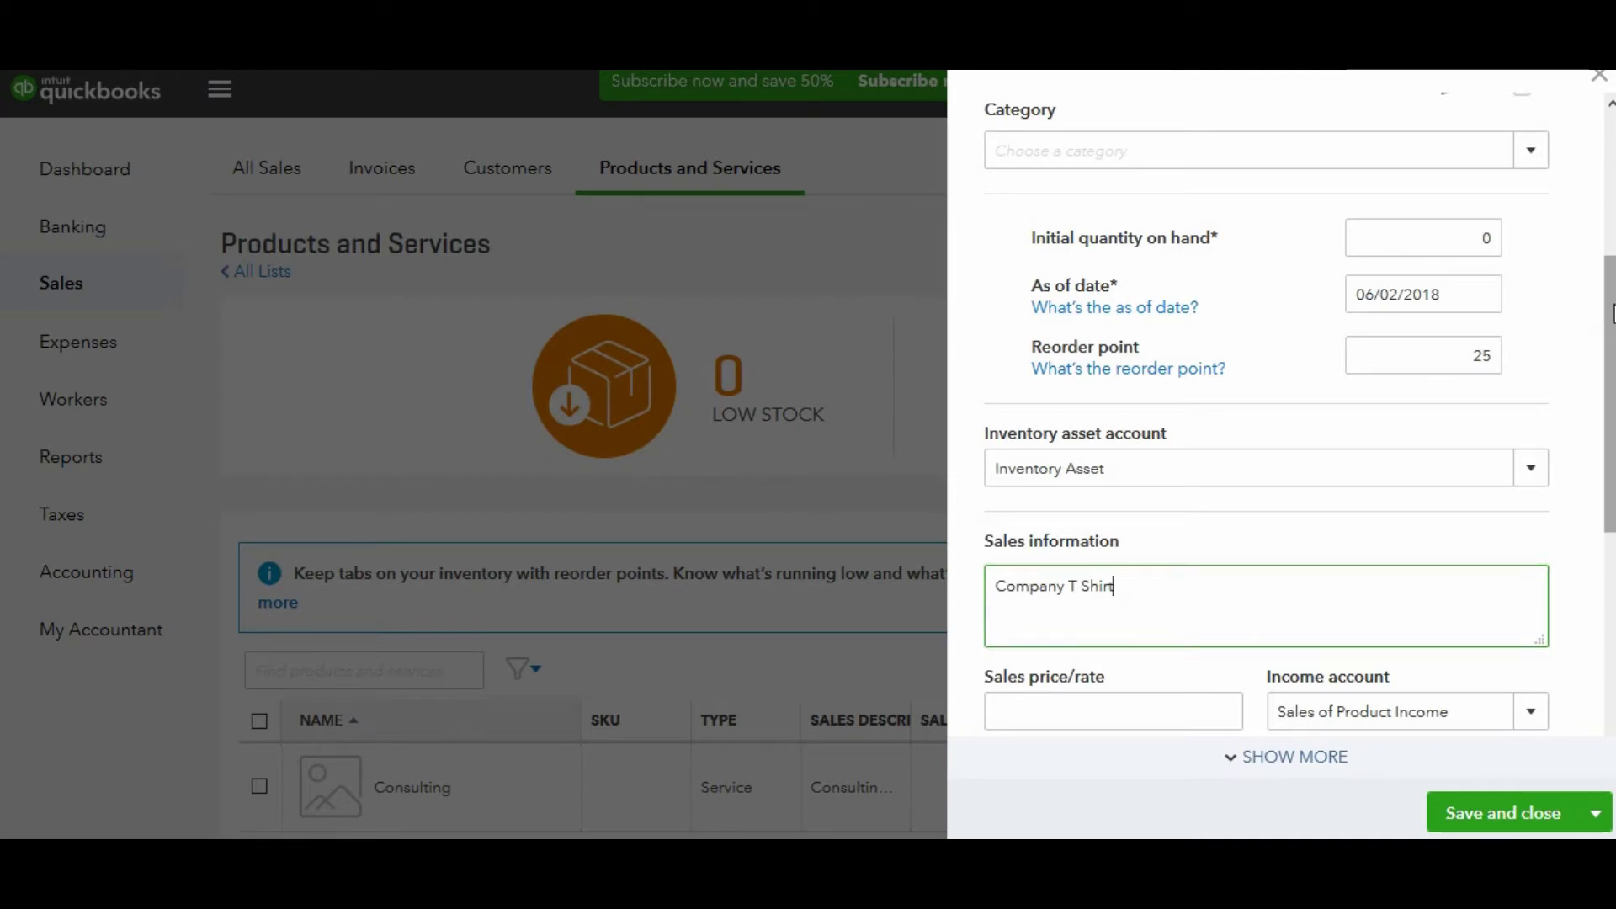
drag(1597, 335, 1598, 484)
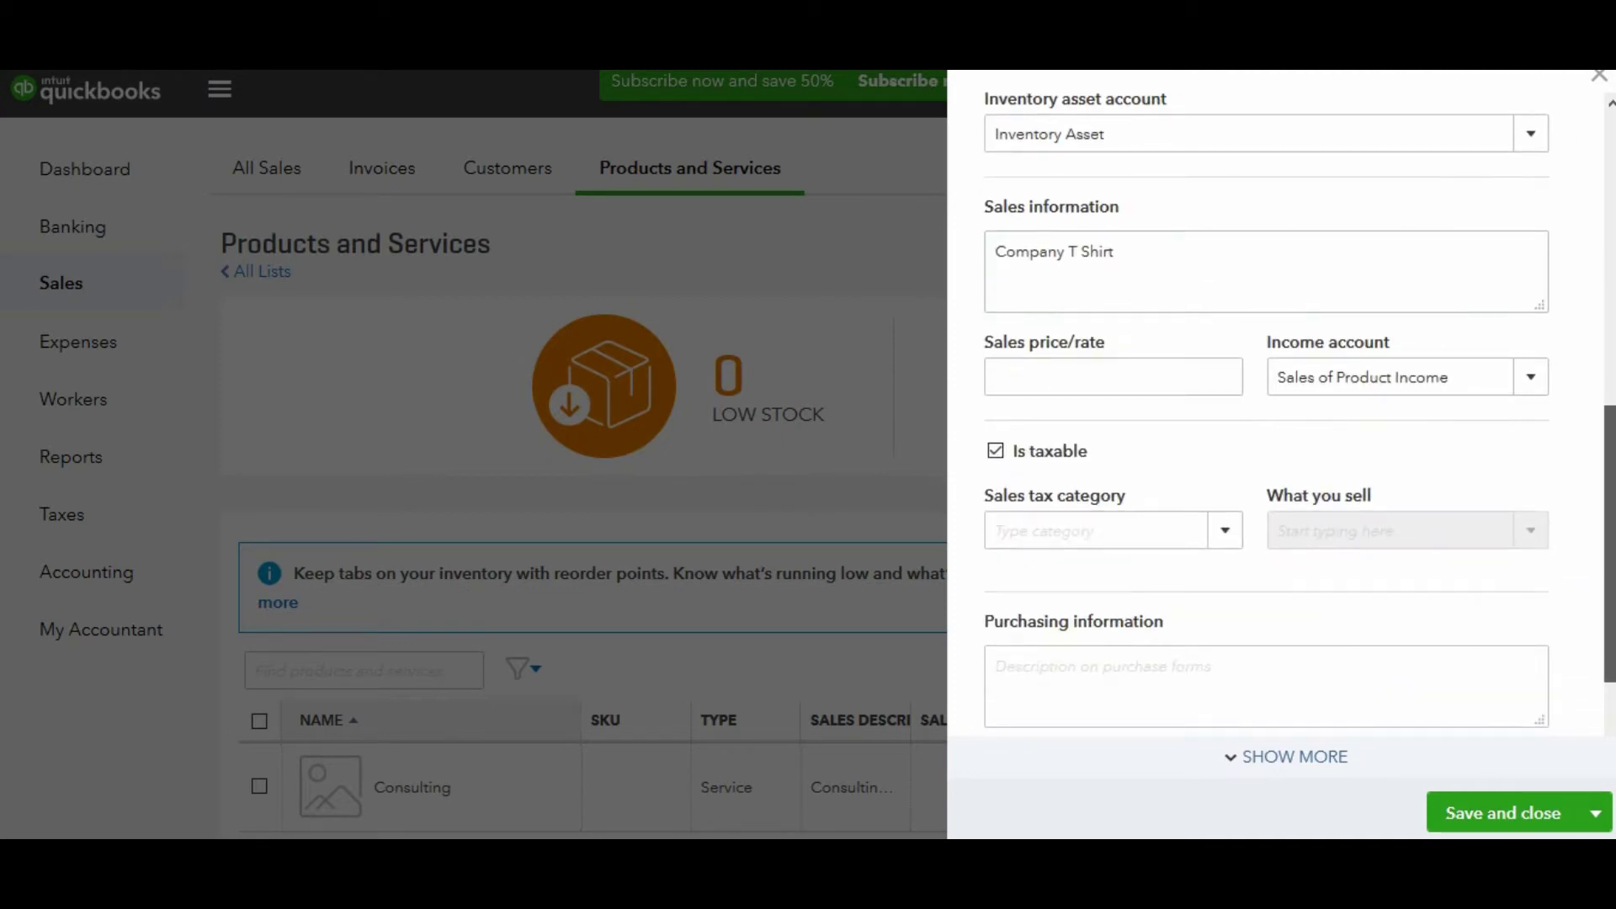
click(1169, 374)
text(10.00)
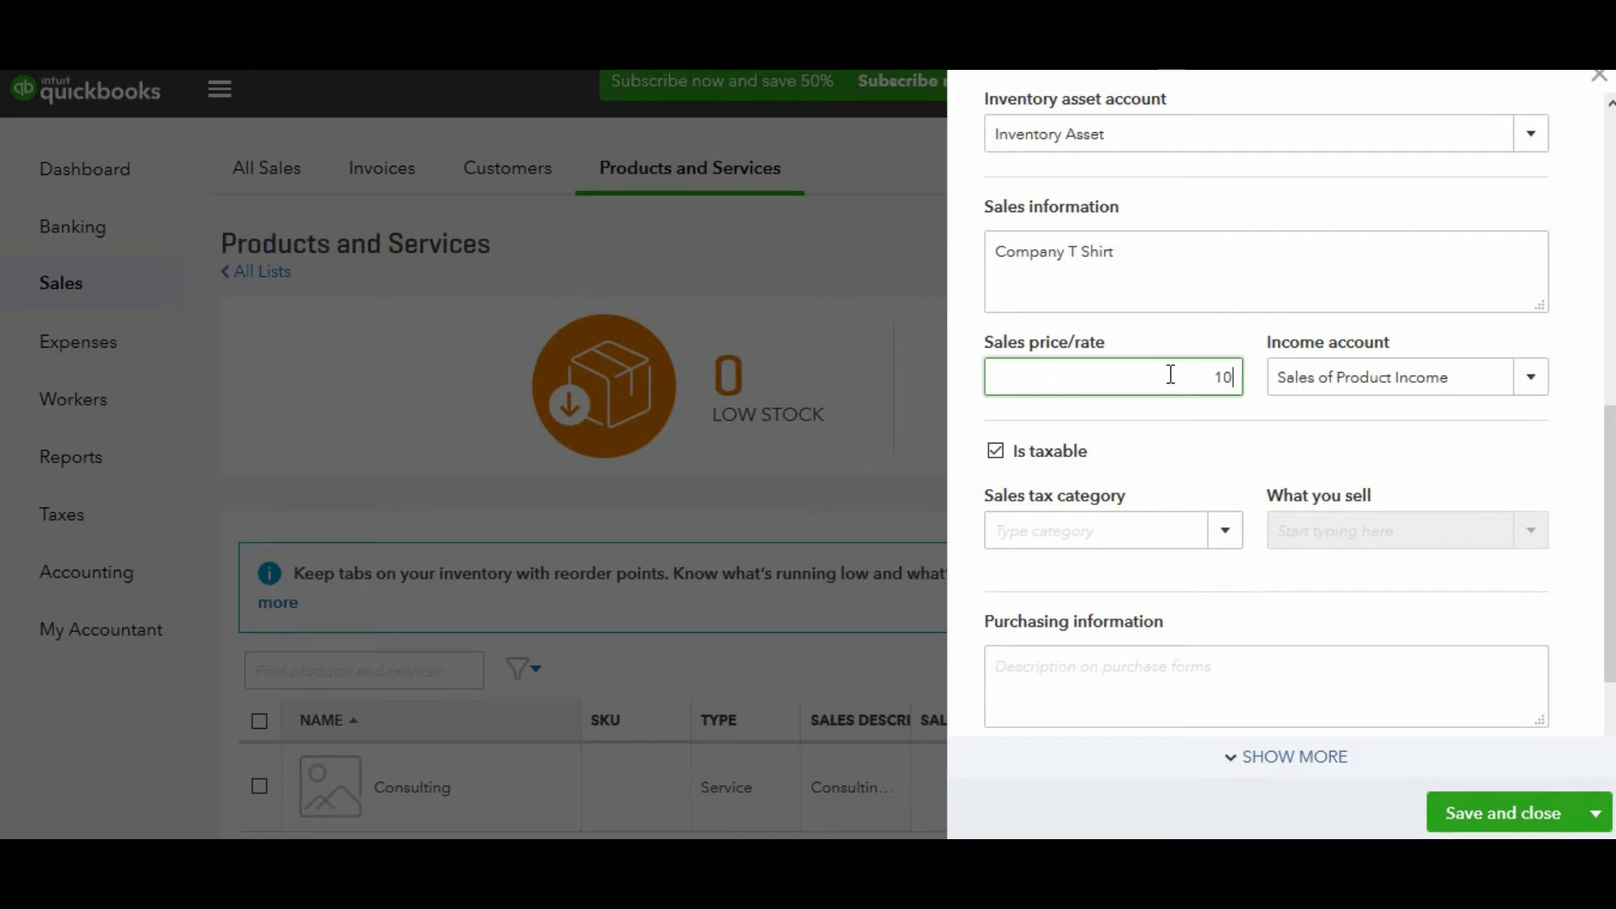
click(1279, 326)
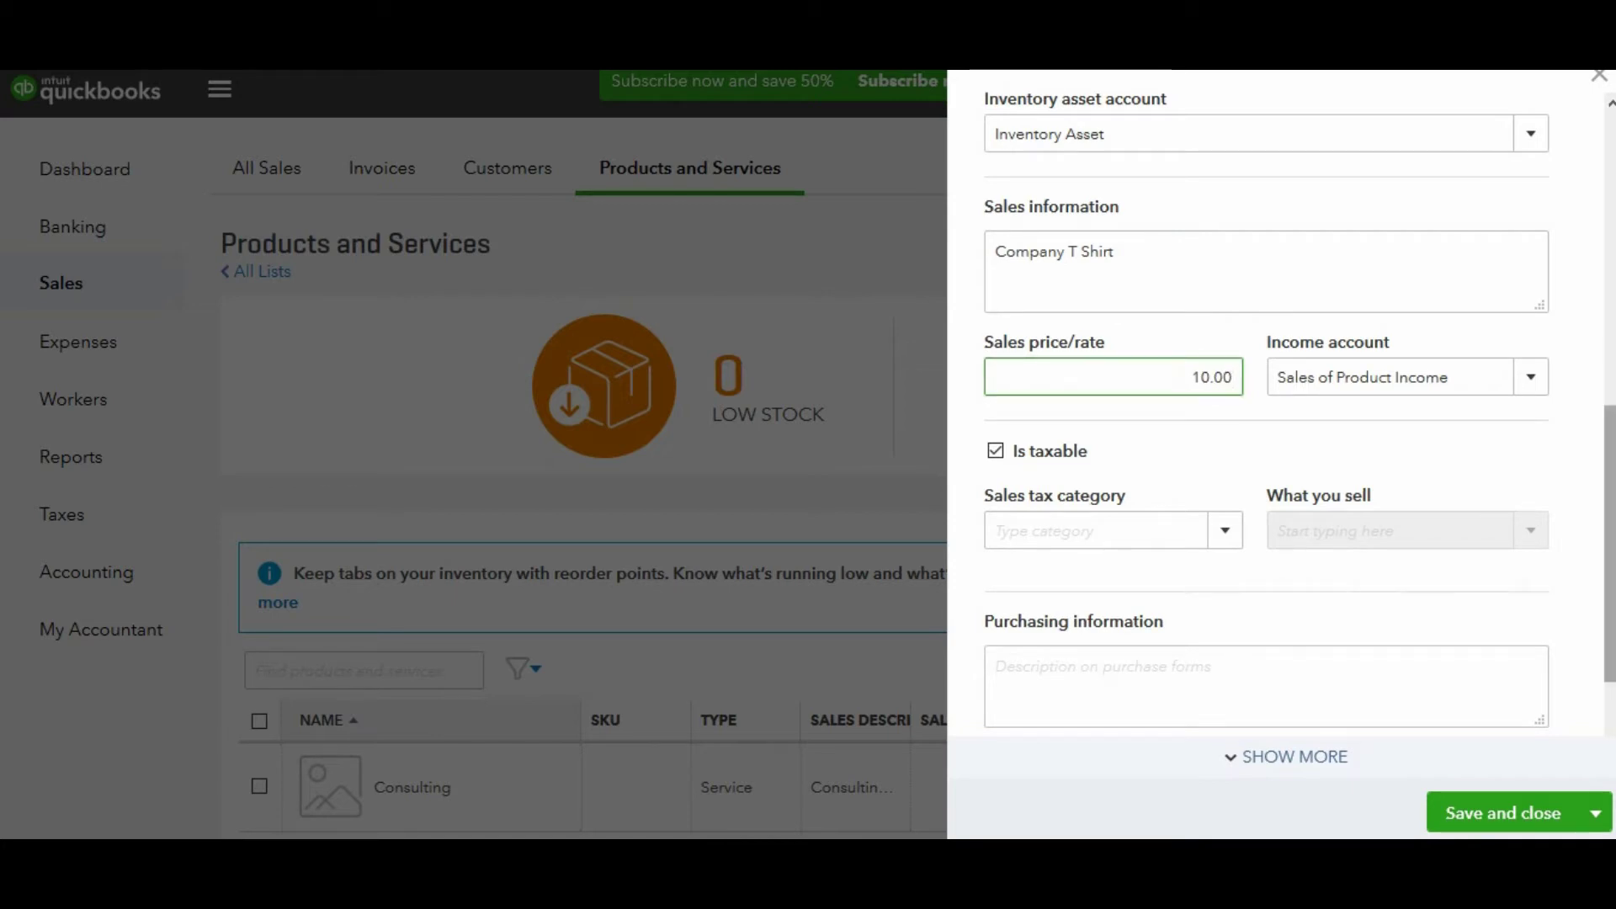
Step: Enter the purchasing description "item 1029-Xw T Shirt" with a cost of 2.50 and the expense account Cost of Goods Sold
drag(1609, 539, 1609, 614)
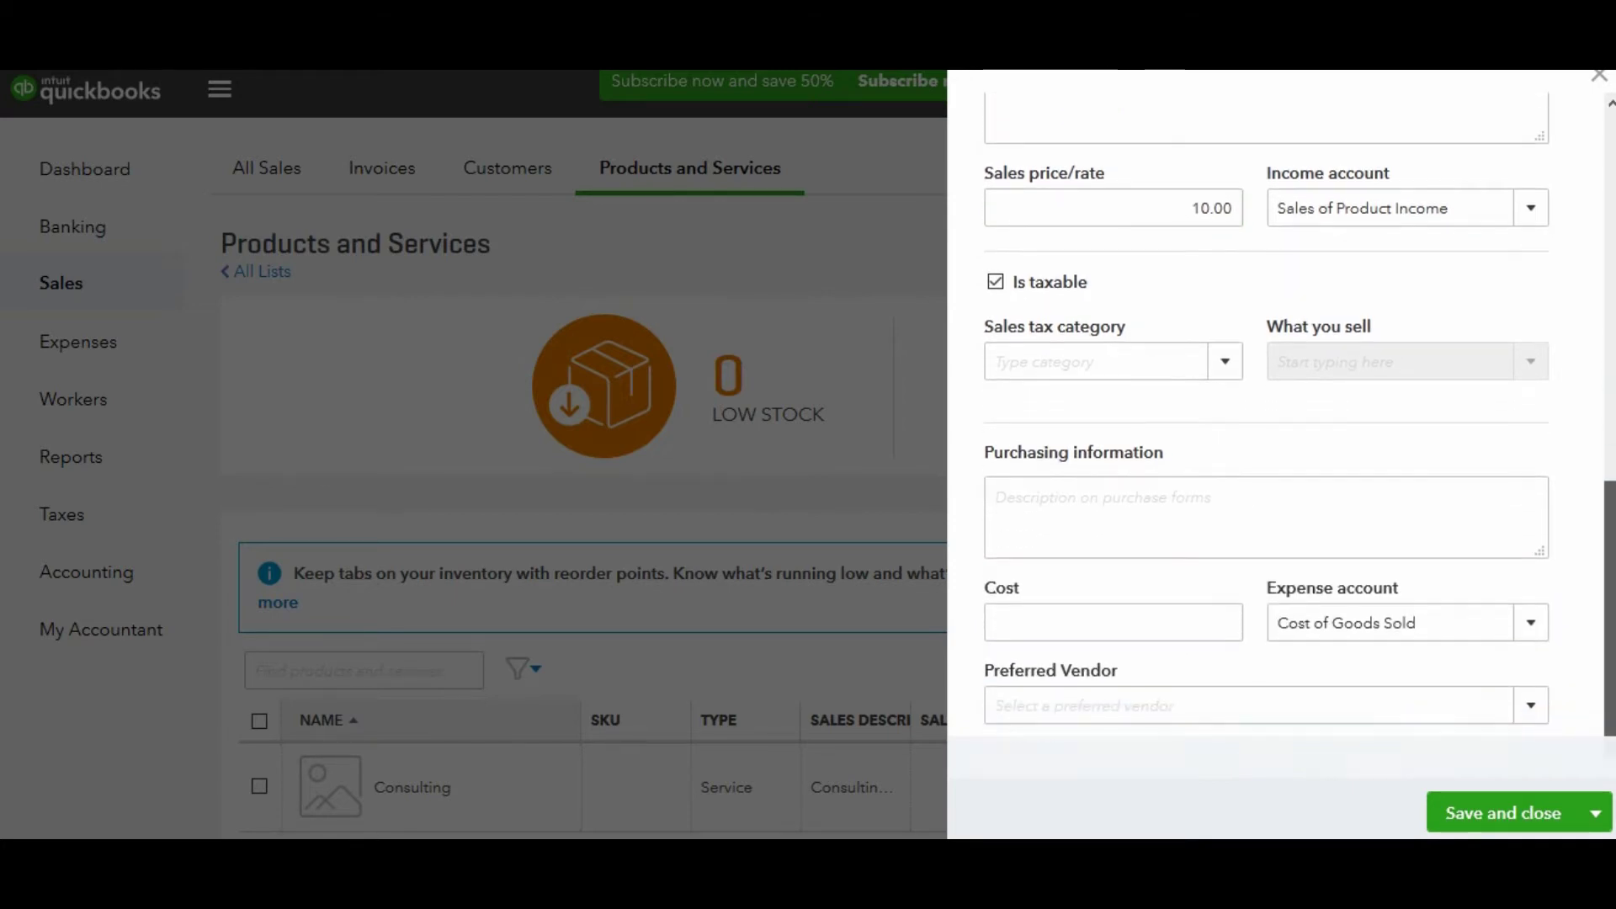
click(1266, 507)
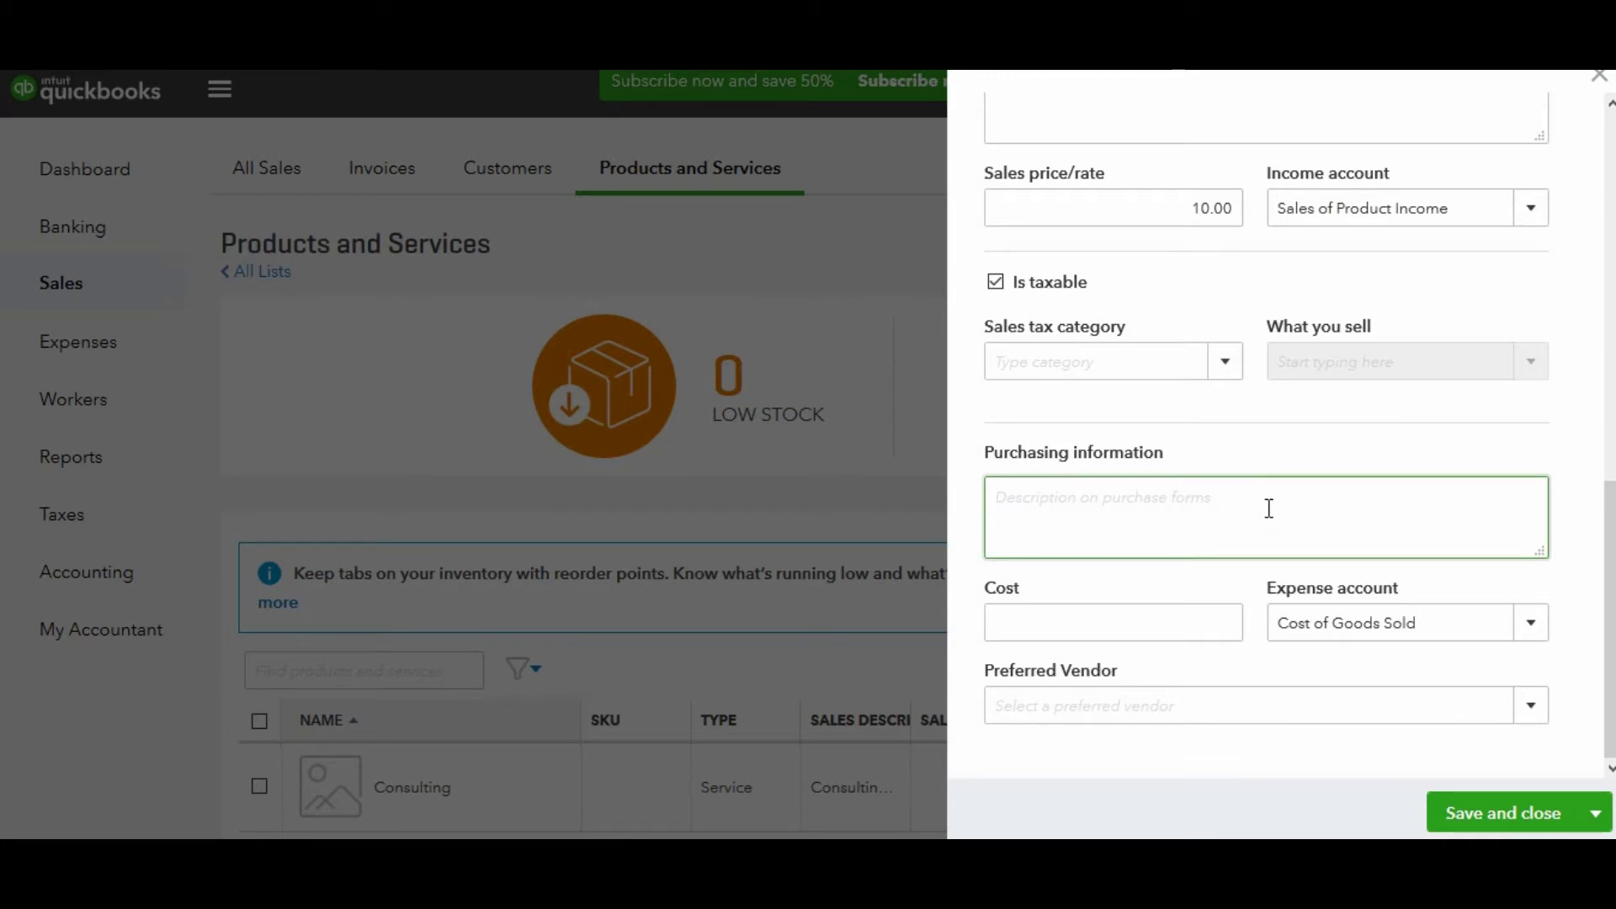
text(item)
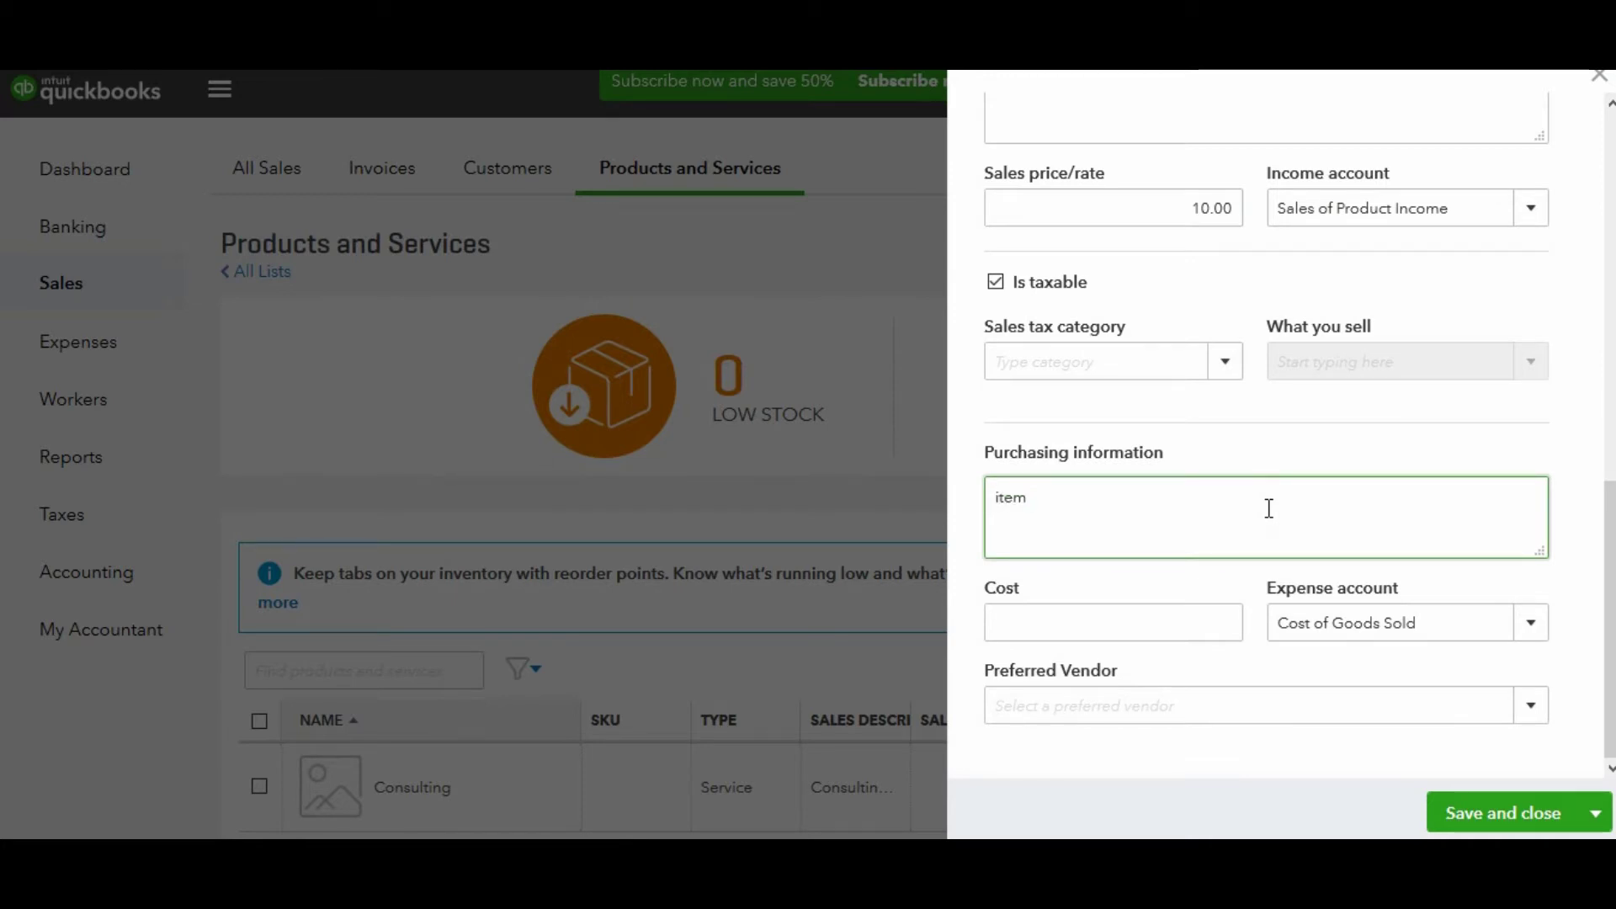
text( 1029-Xw)
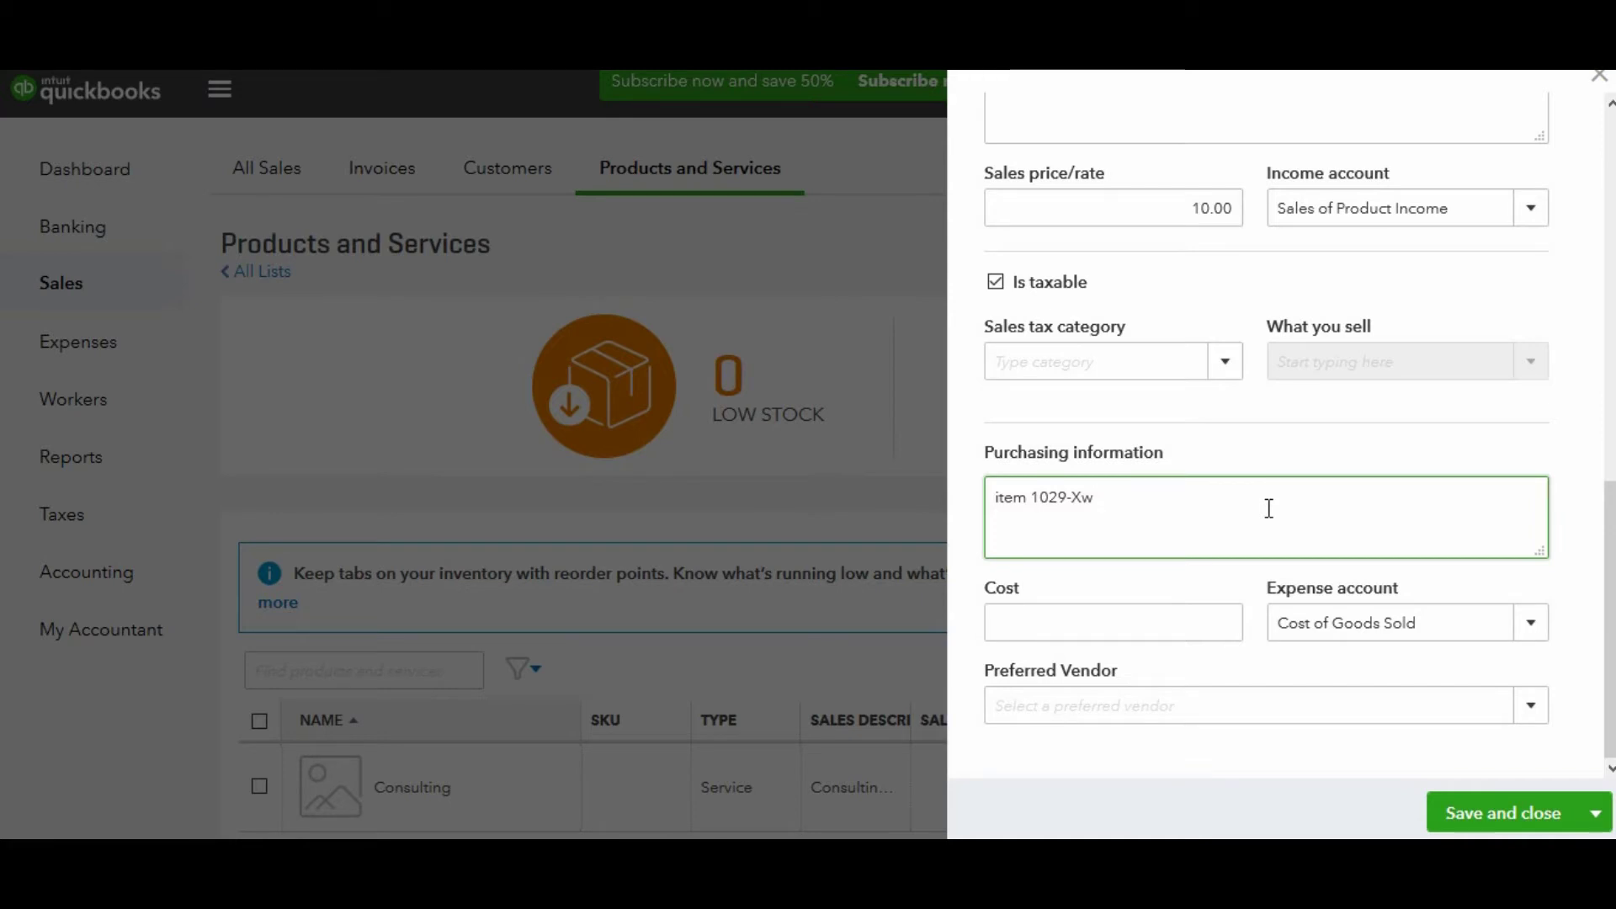
text( T Shirt)
click(1117, 621)
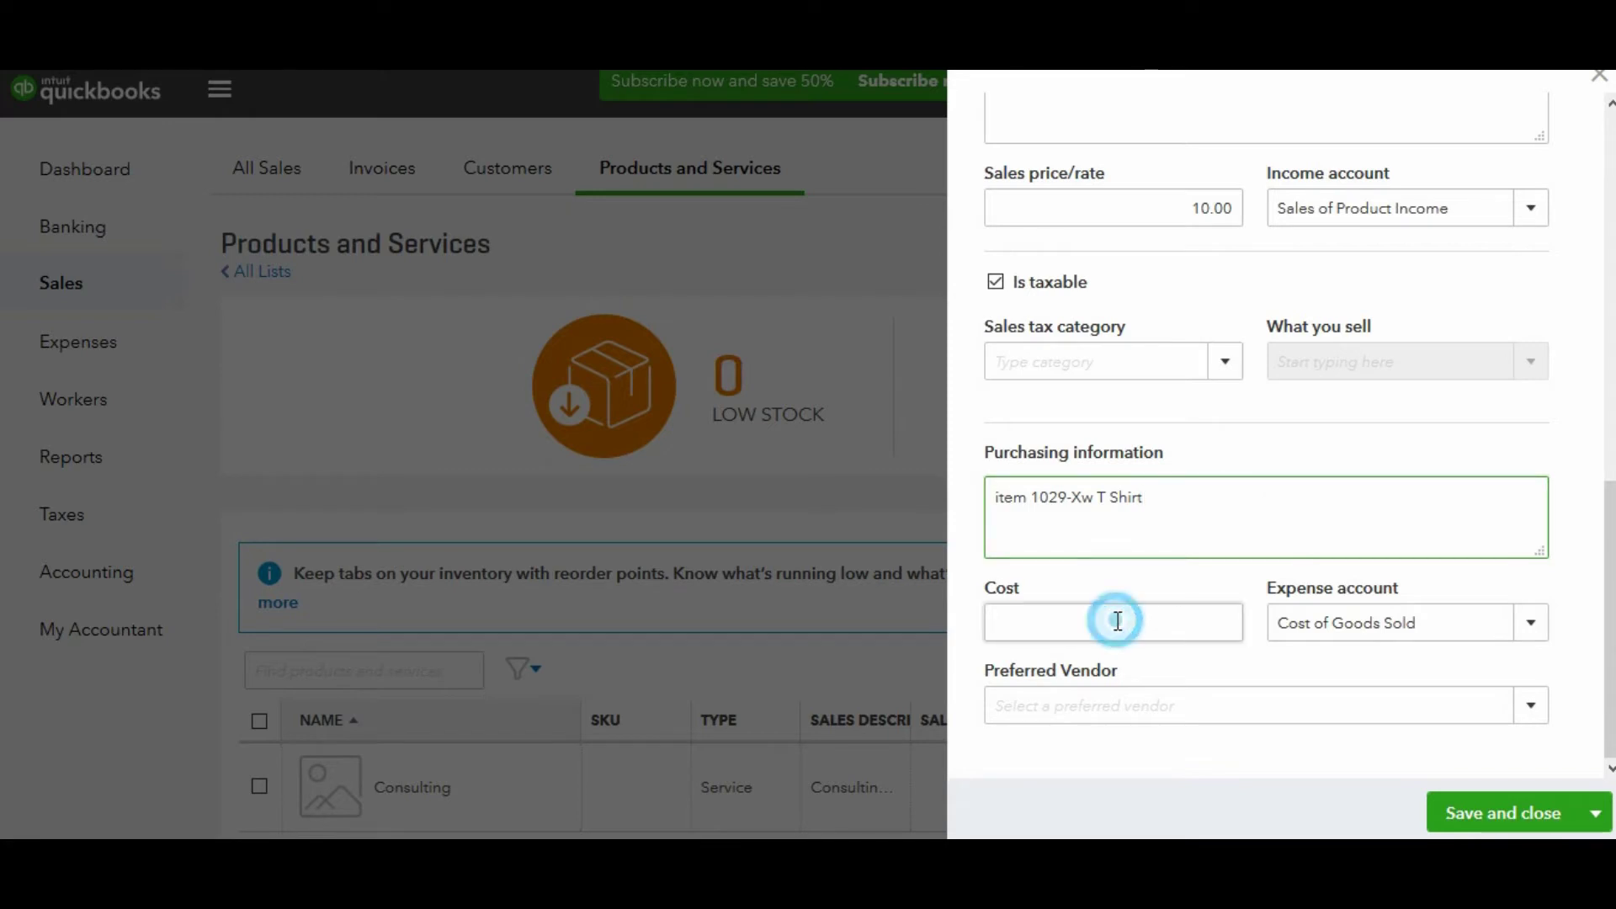
text(2.50)
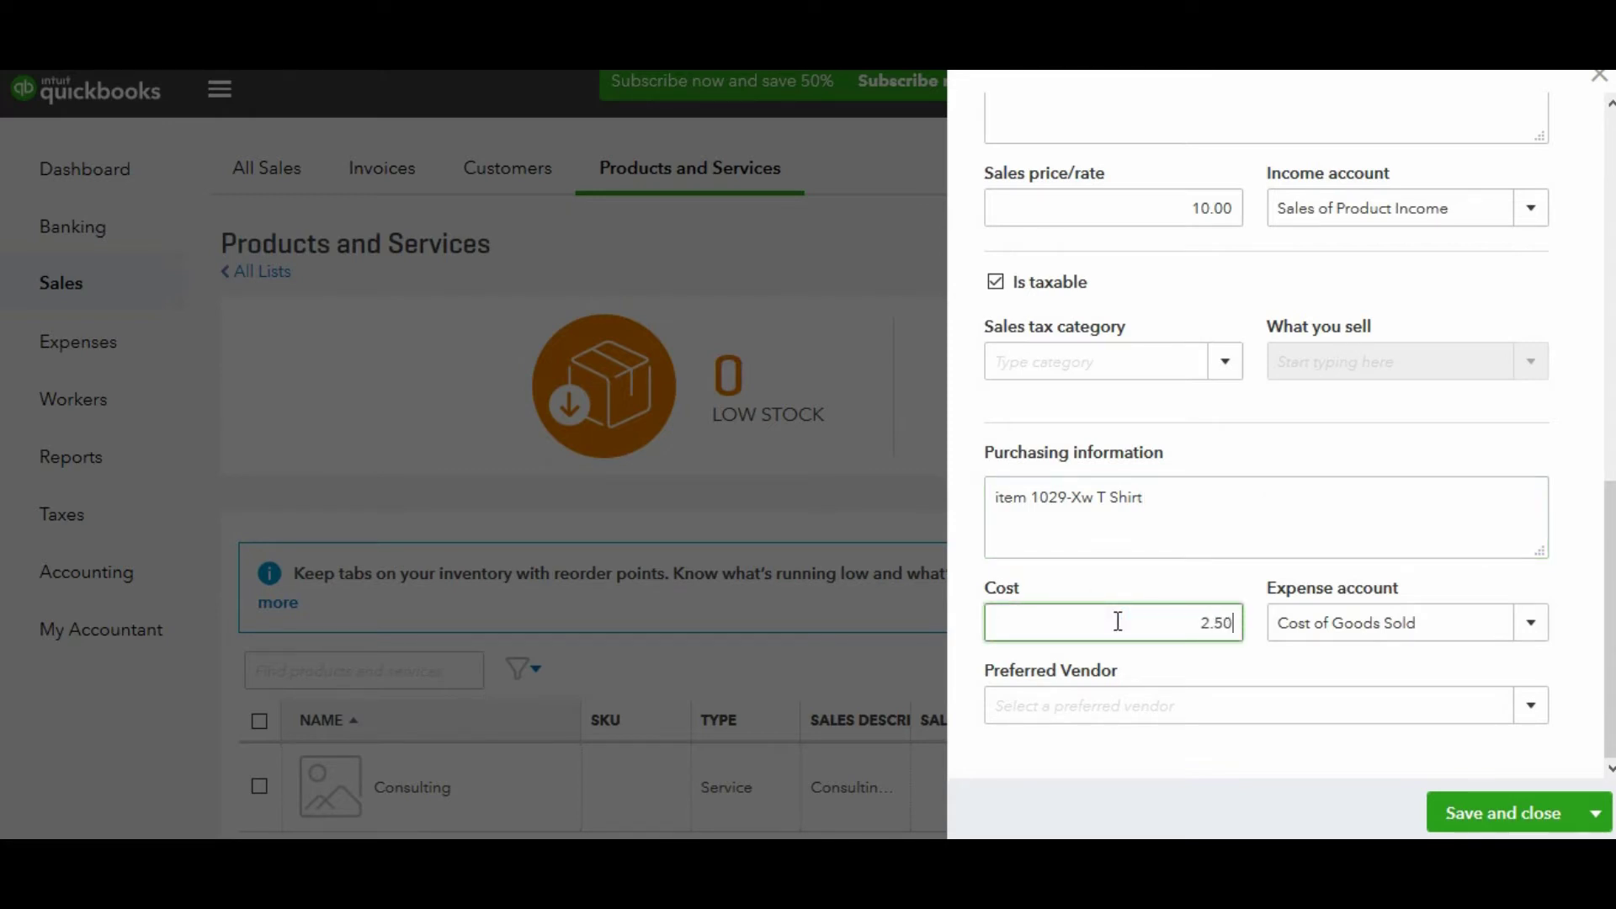
click(1530, 627)
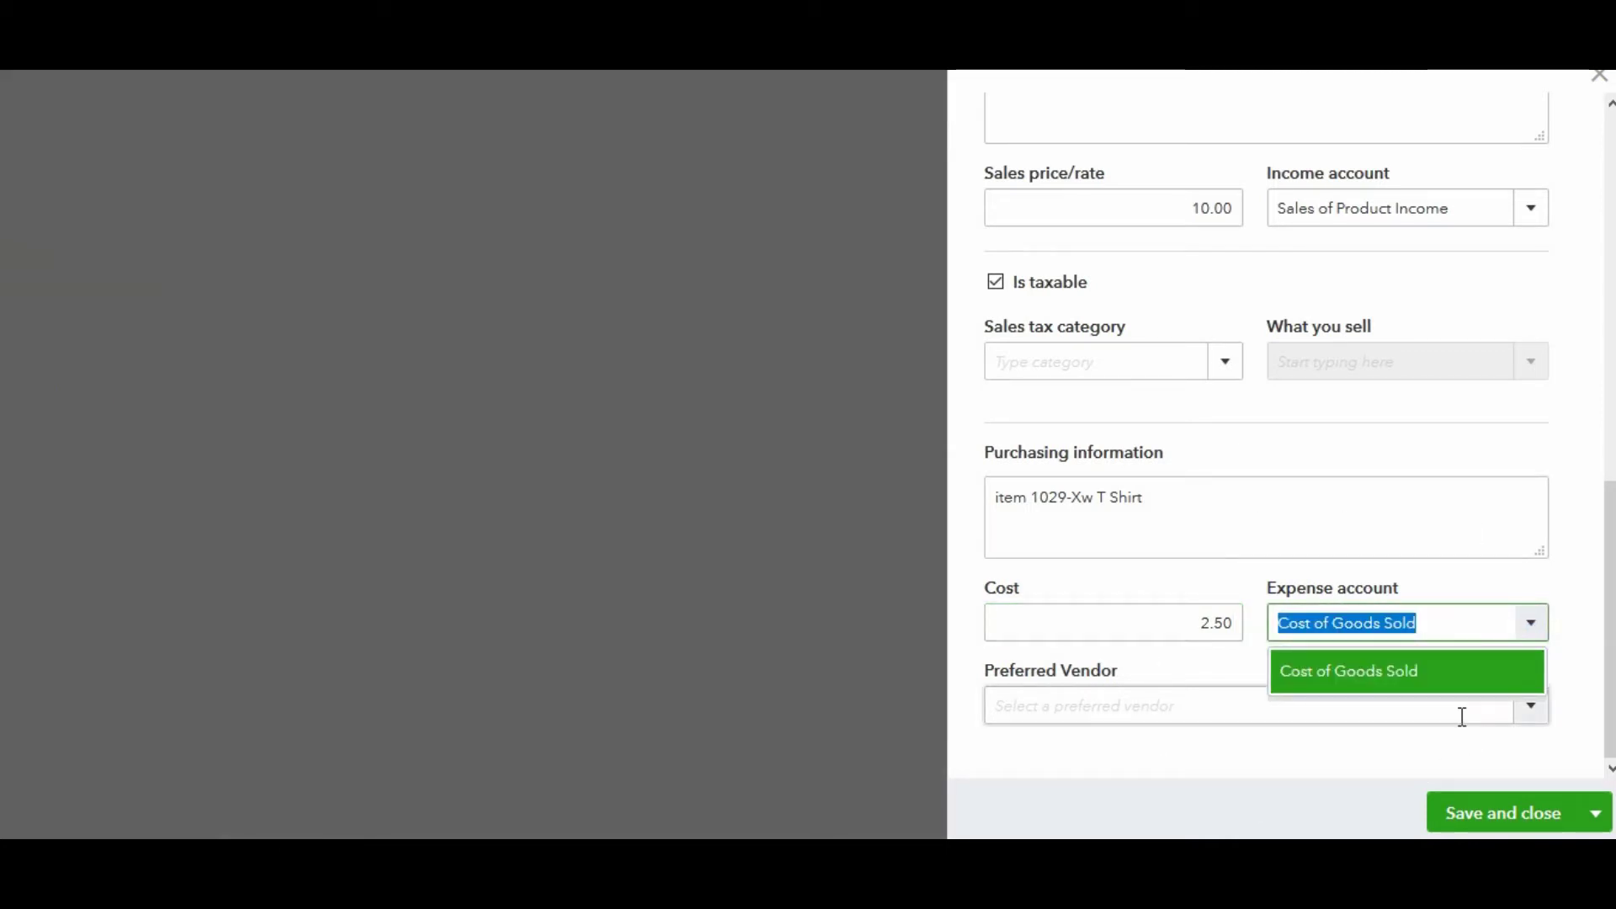
click(1369, 673)
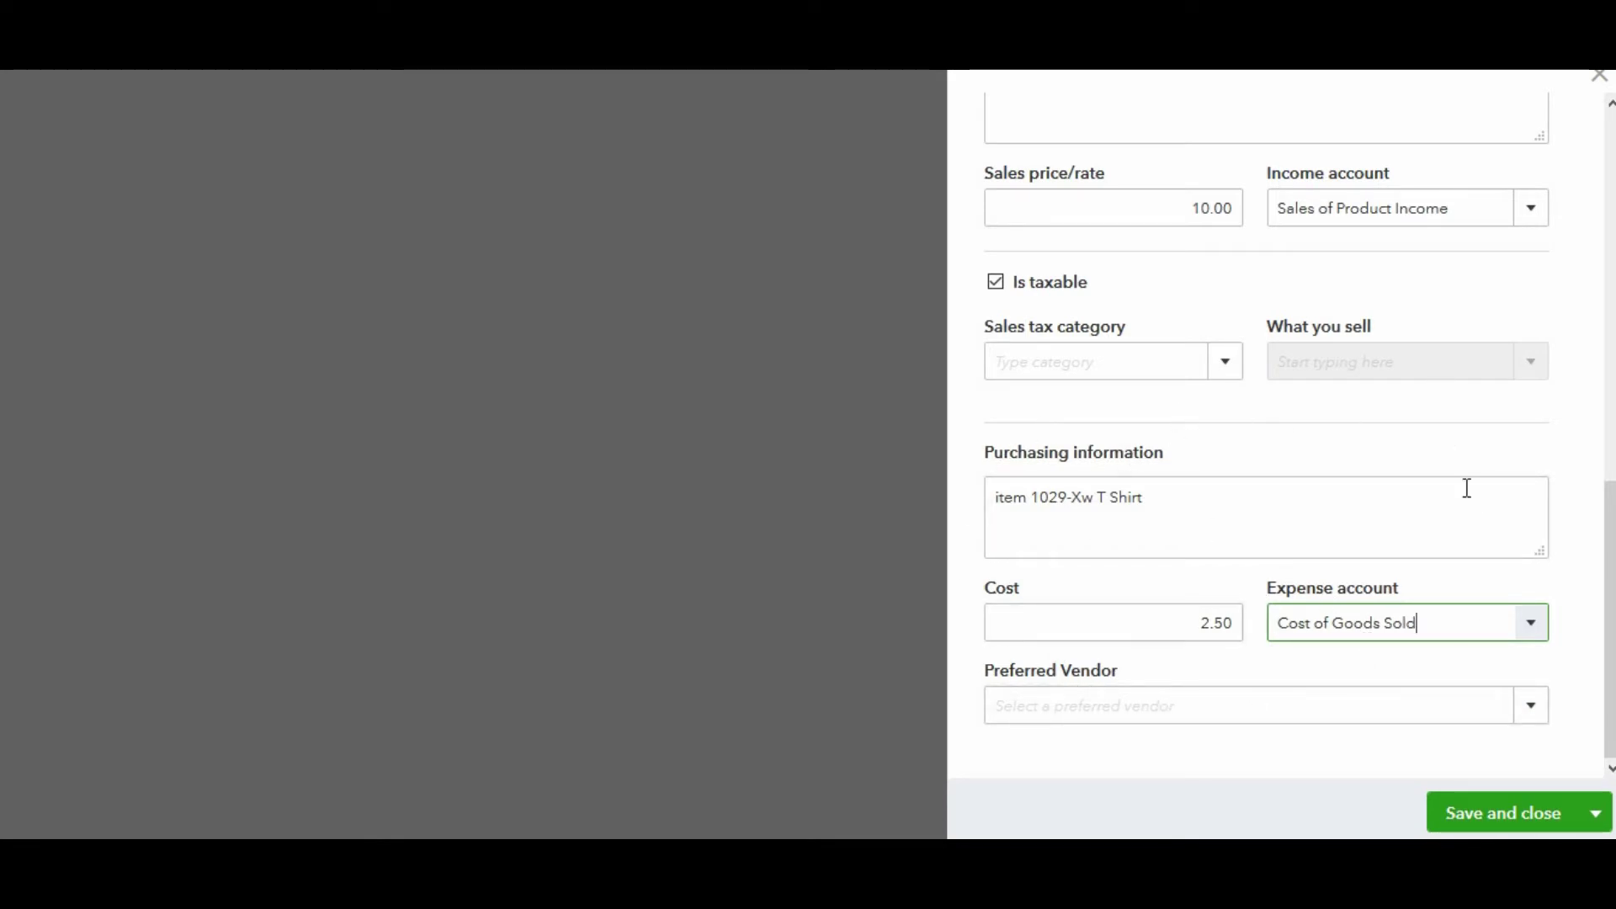
Step: Save the T Shirt item without a preferred vendor and filter the products list to low-stock items
scroll(1603, 522, up, 3)
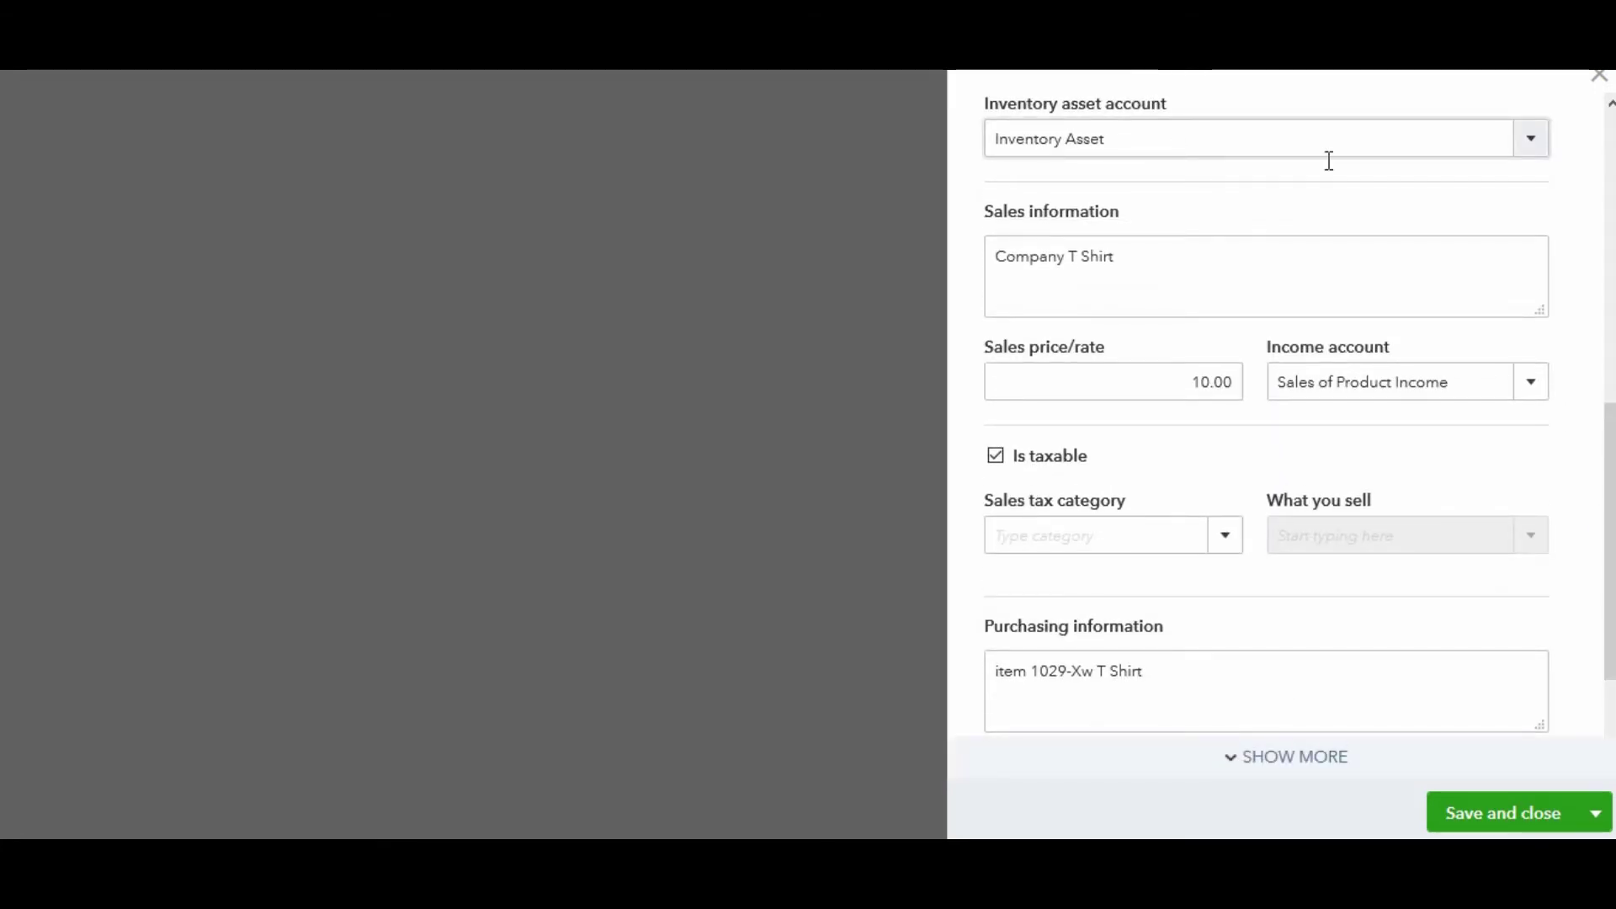
scroll(1609, 445, down, 2)
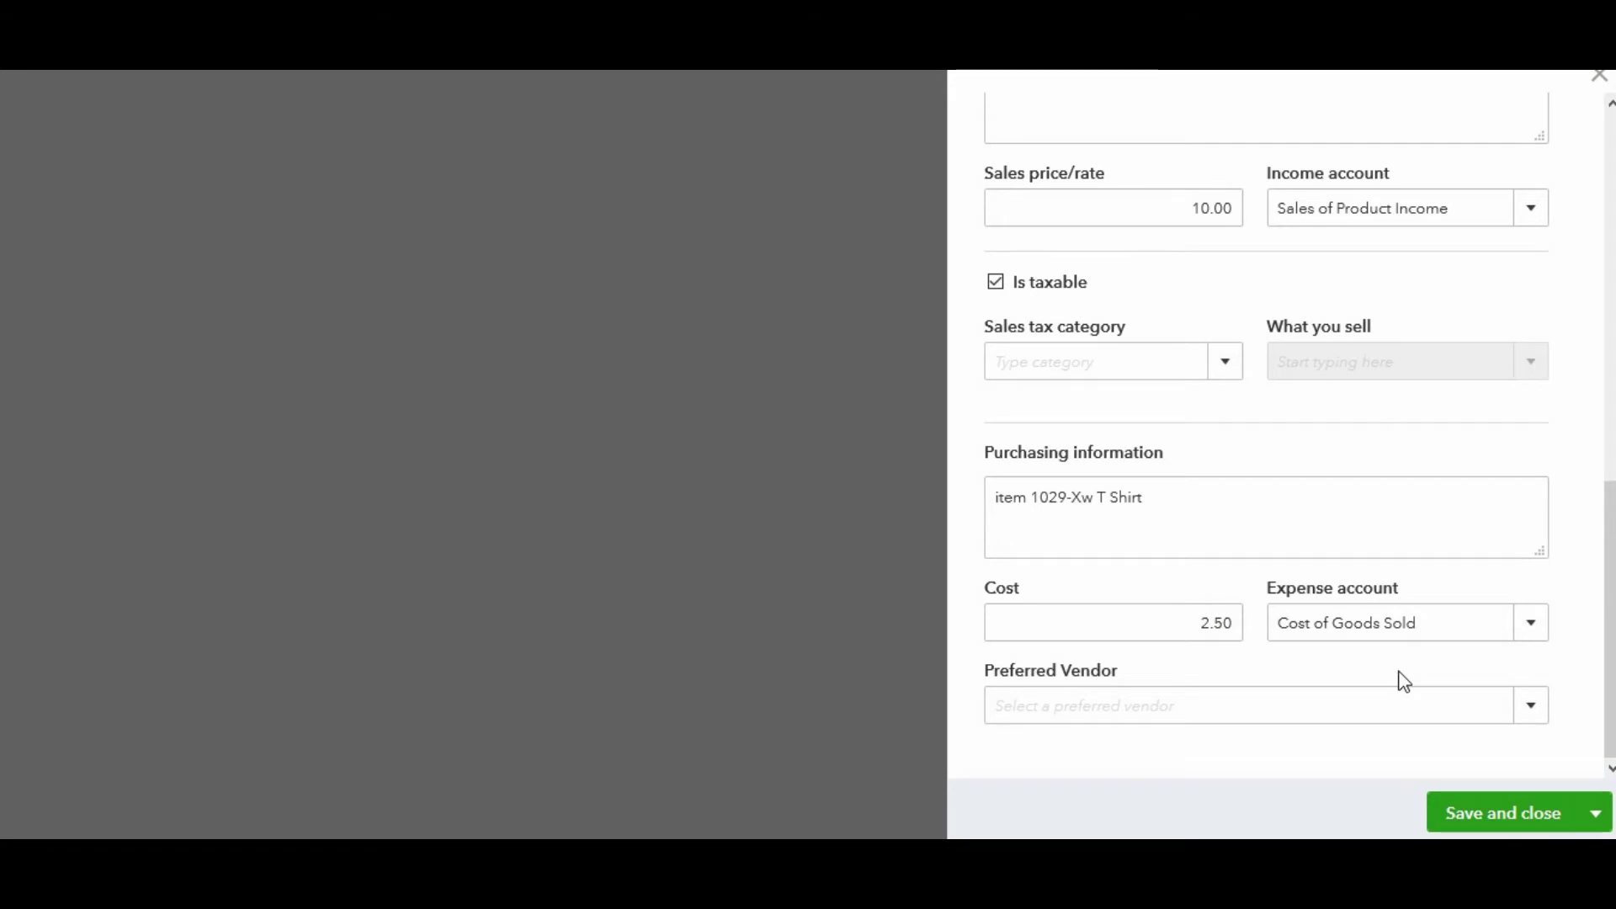
click(1195, 701)
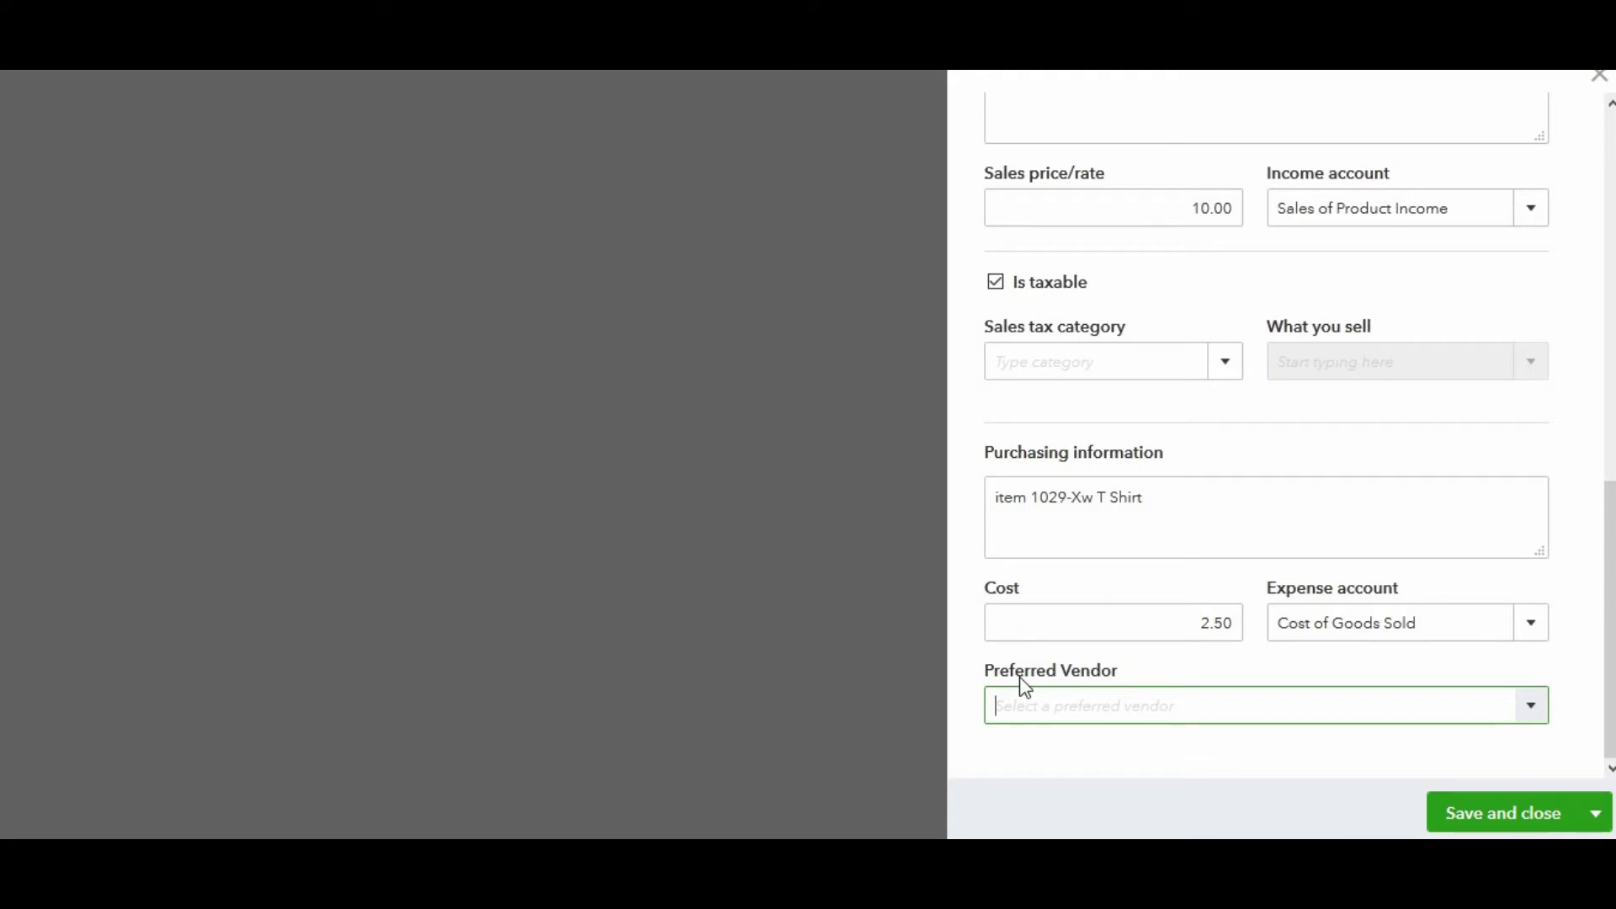
click(1478, 827)
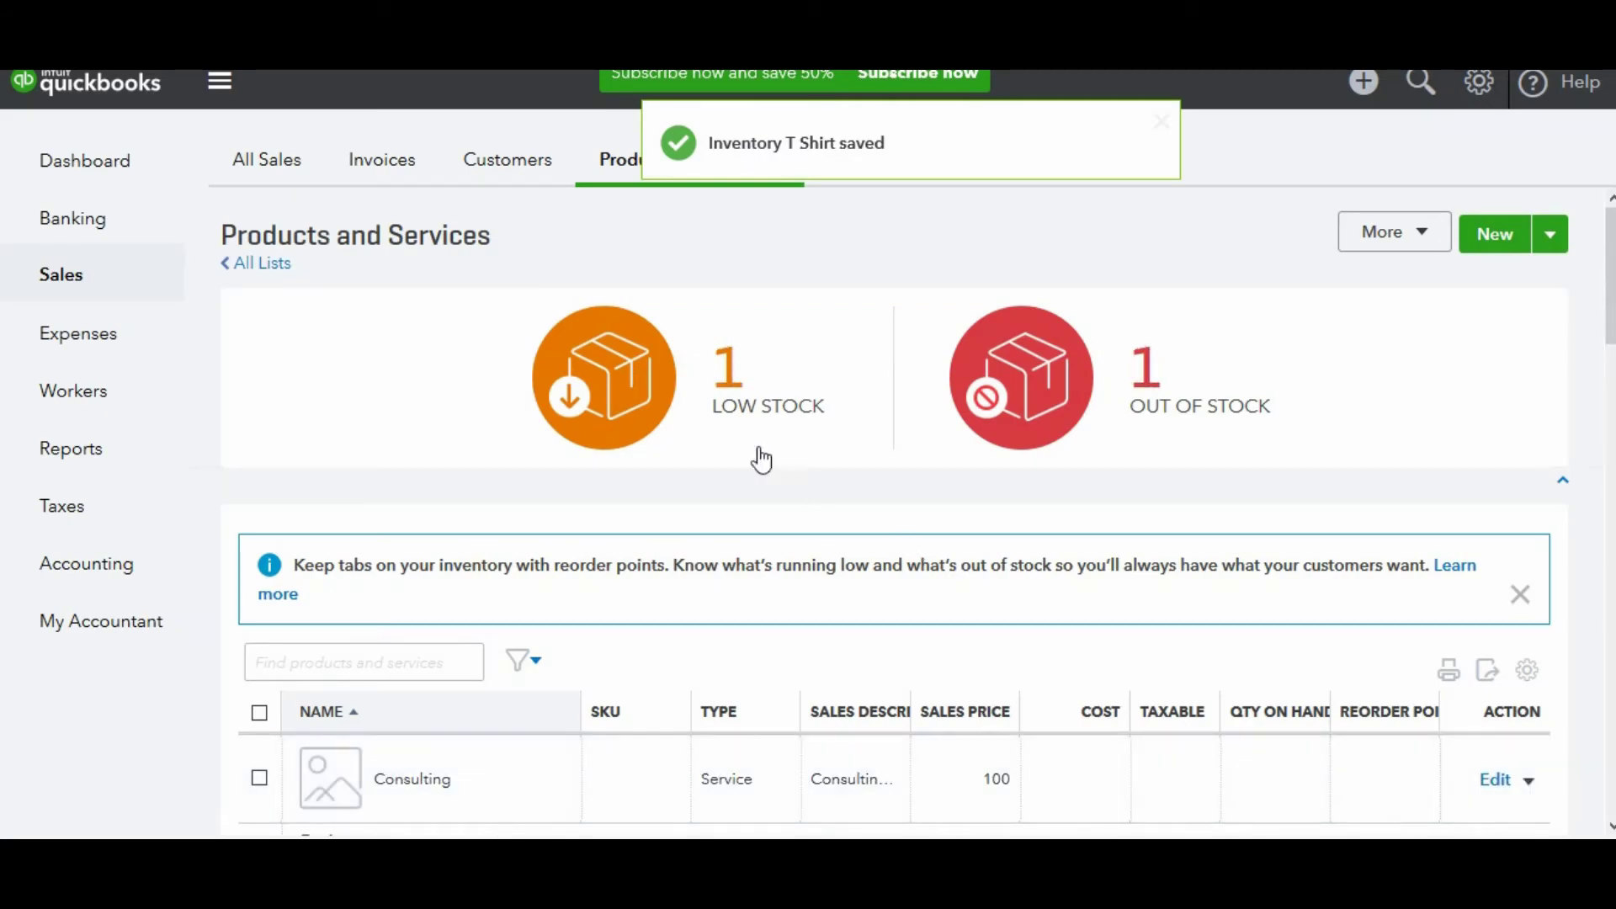
click(713, 412)
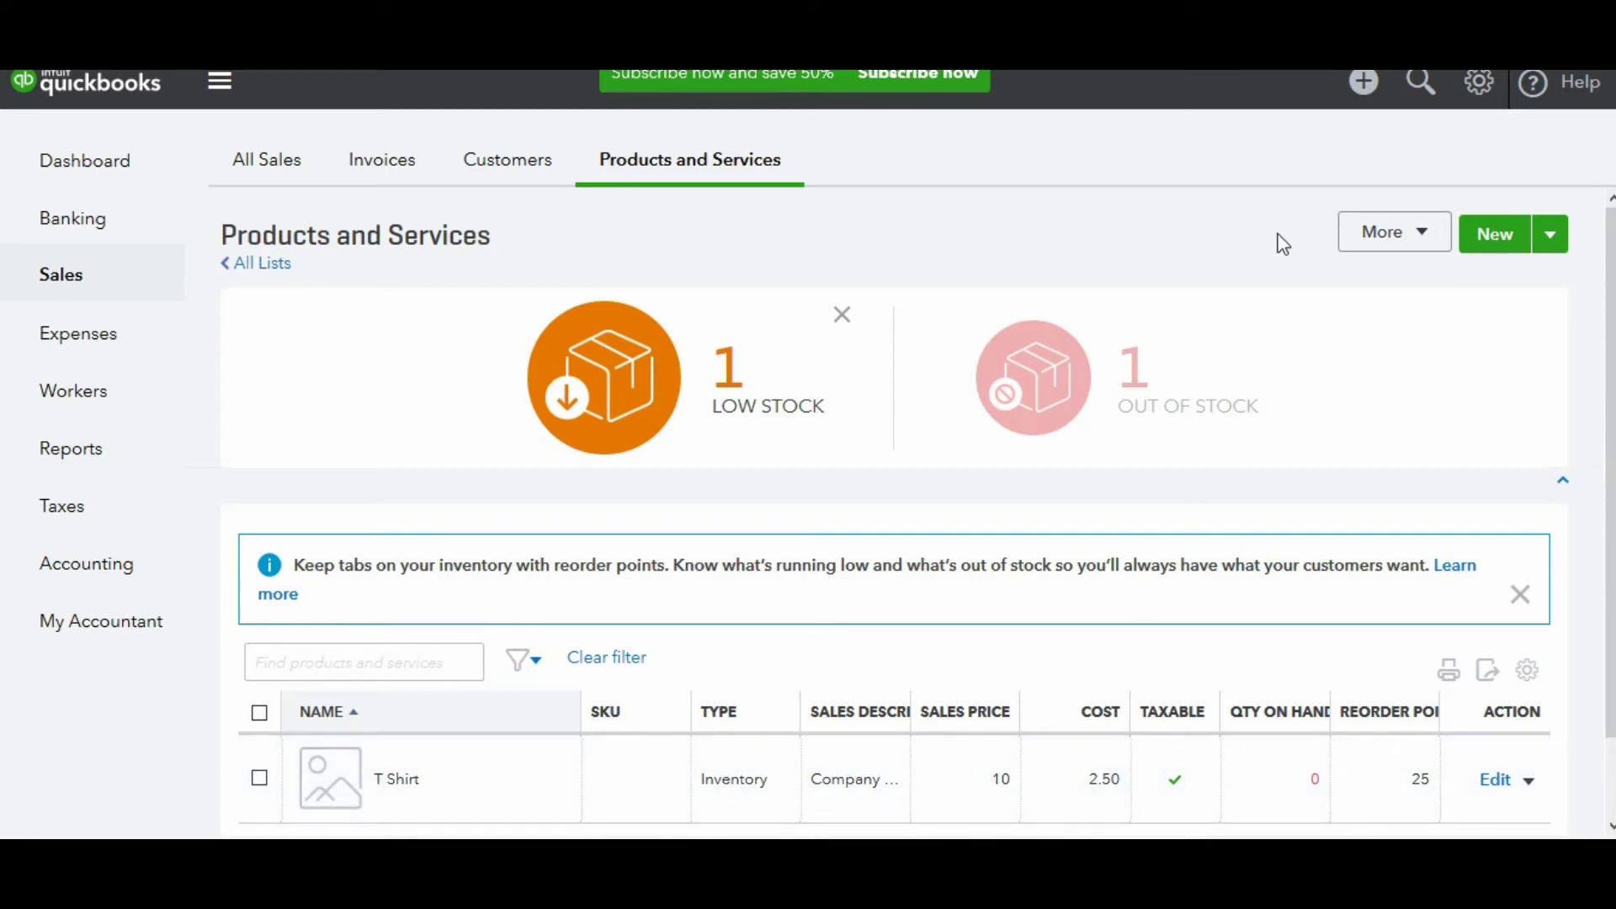
Step: Create a new purchase order with Lee Advertising as the vendor
click(1361, 99)
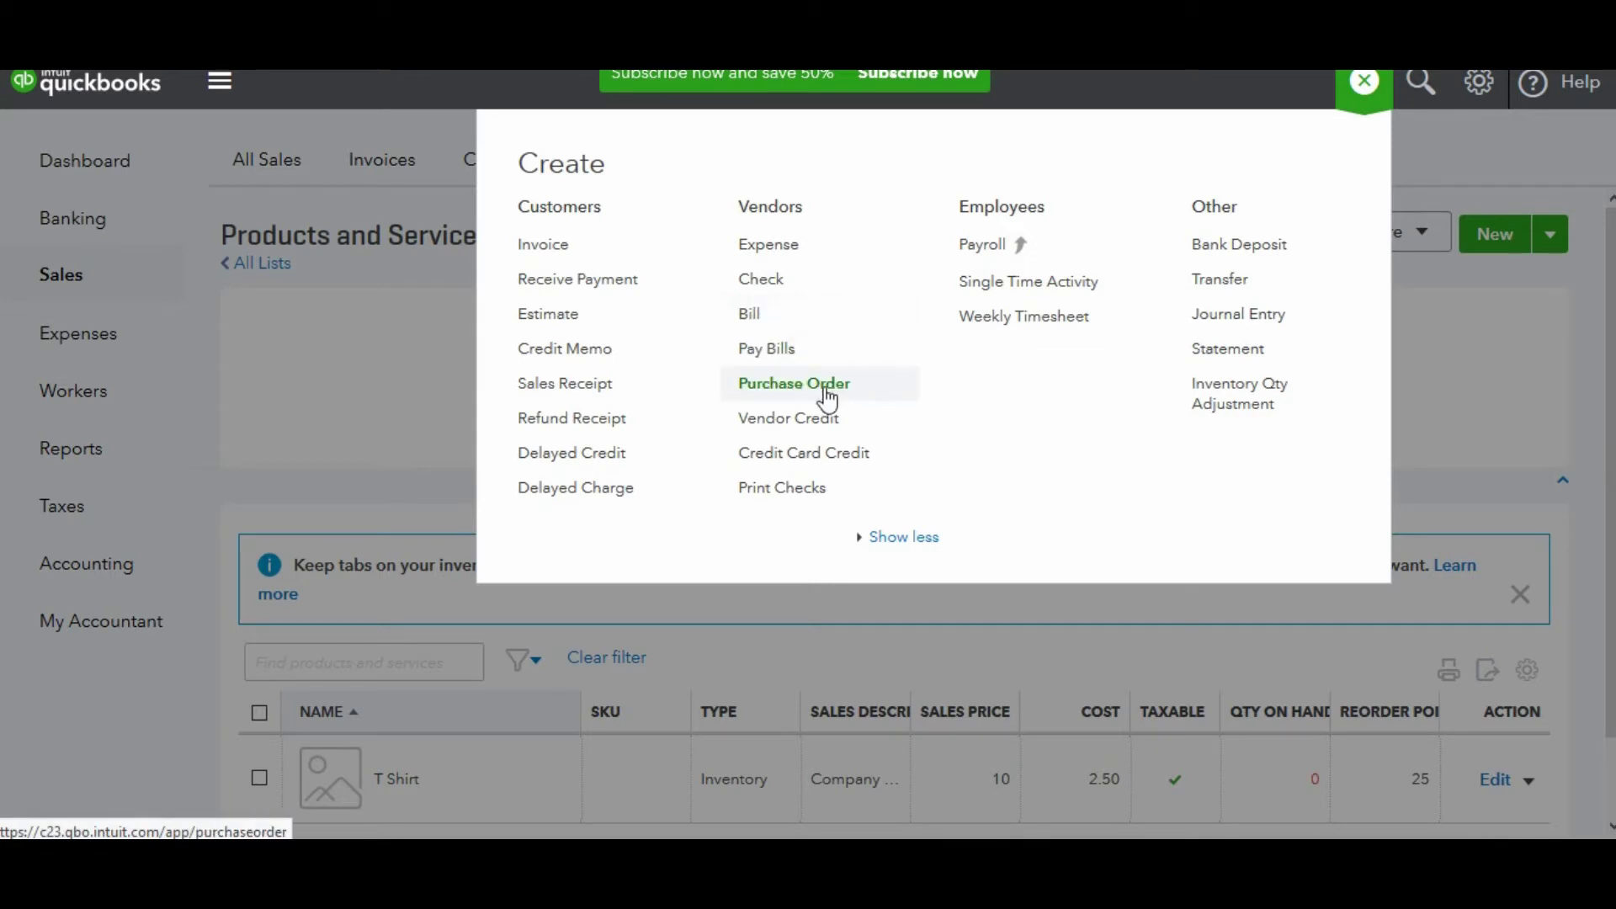
click(824, 406)
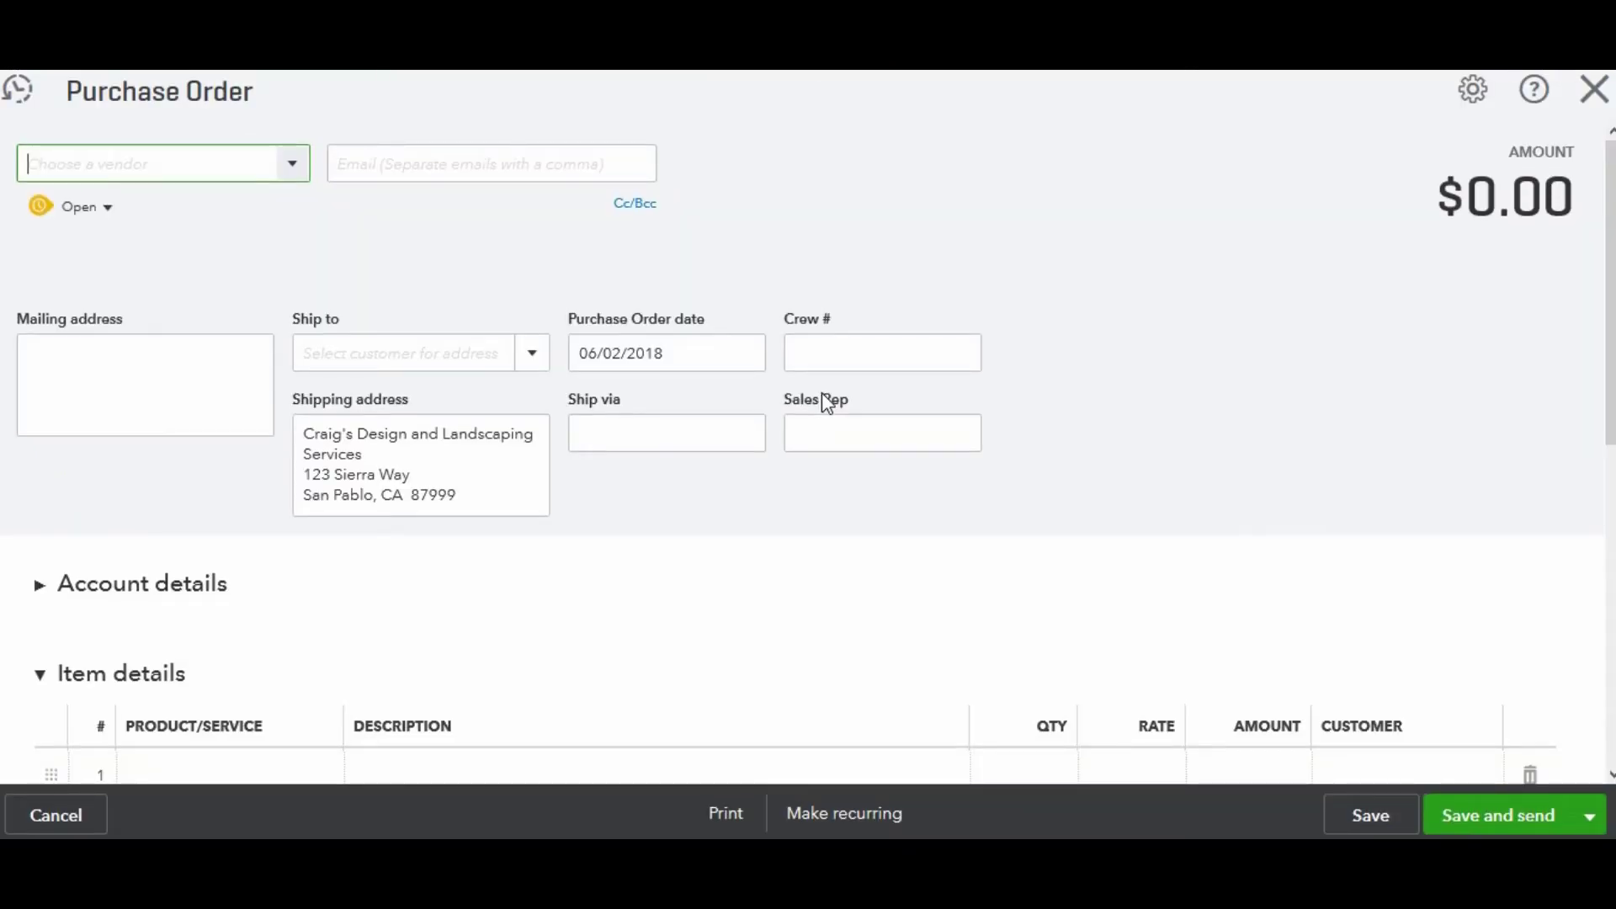
click(285, 173)
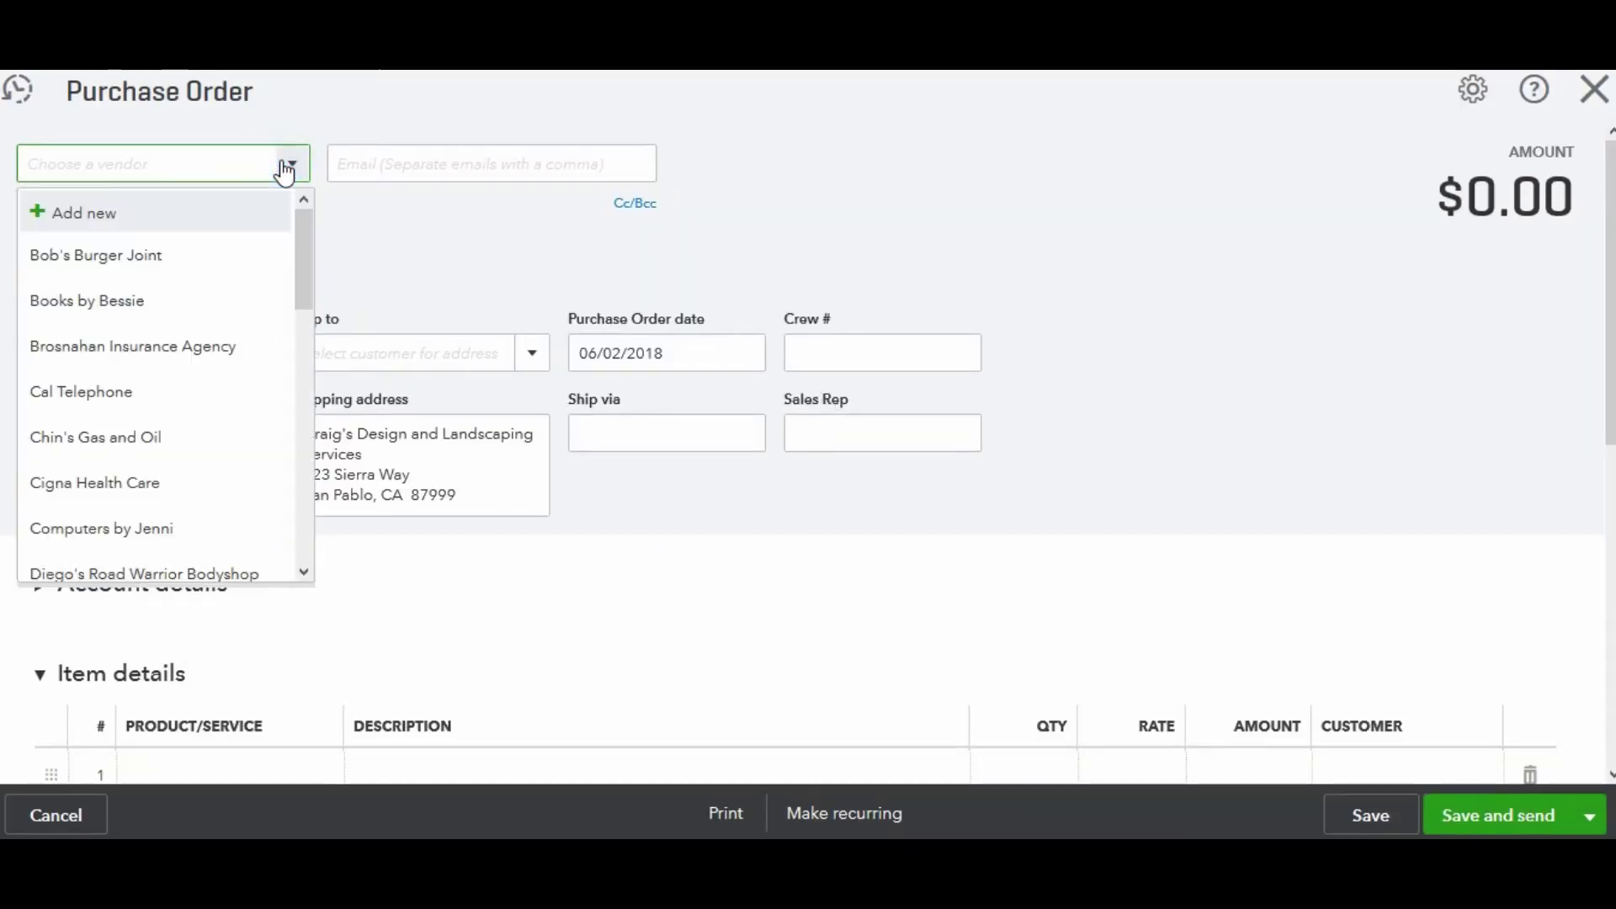
click(304, 240)
drag(305, 240, 303, 404)
click(174, 329)
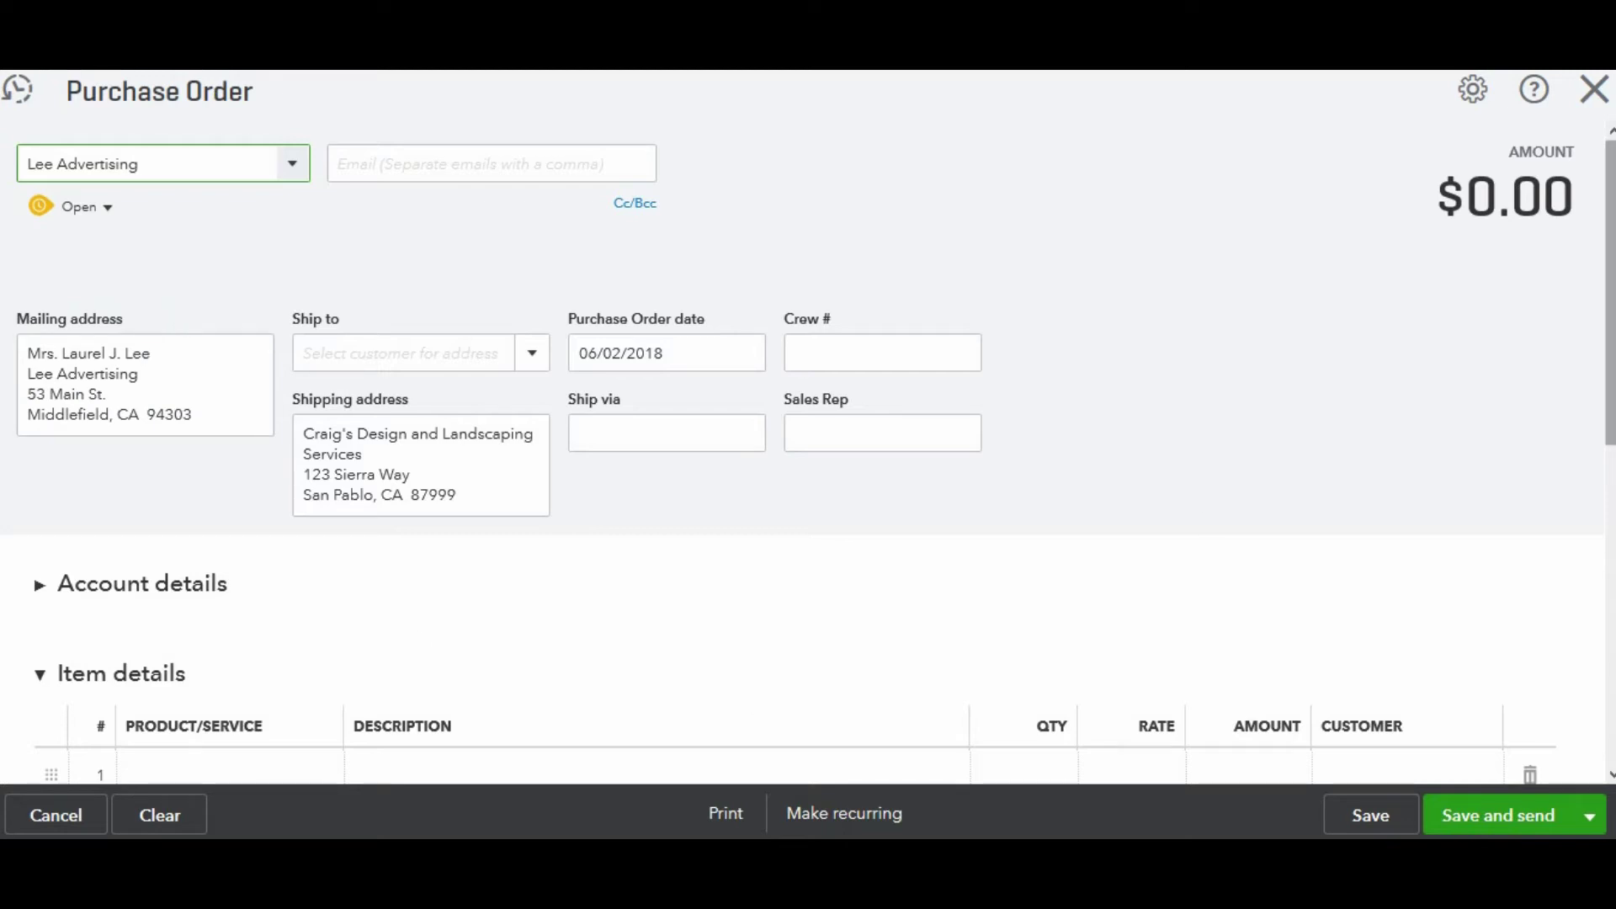
Step: Add the T Shirt product to the first item line of the purchase order with a quantity of 50
scroll(1612, 226, down, 4)
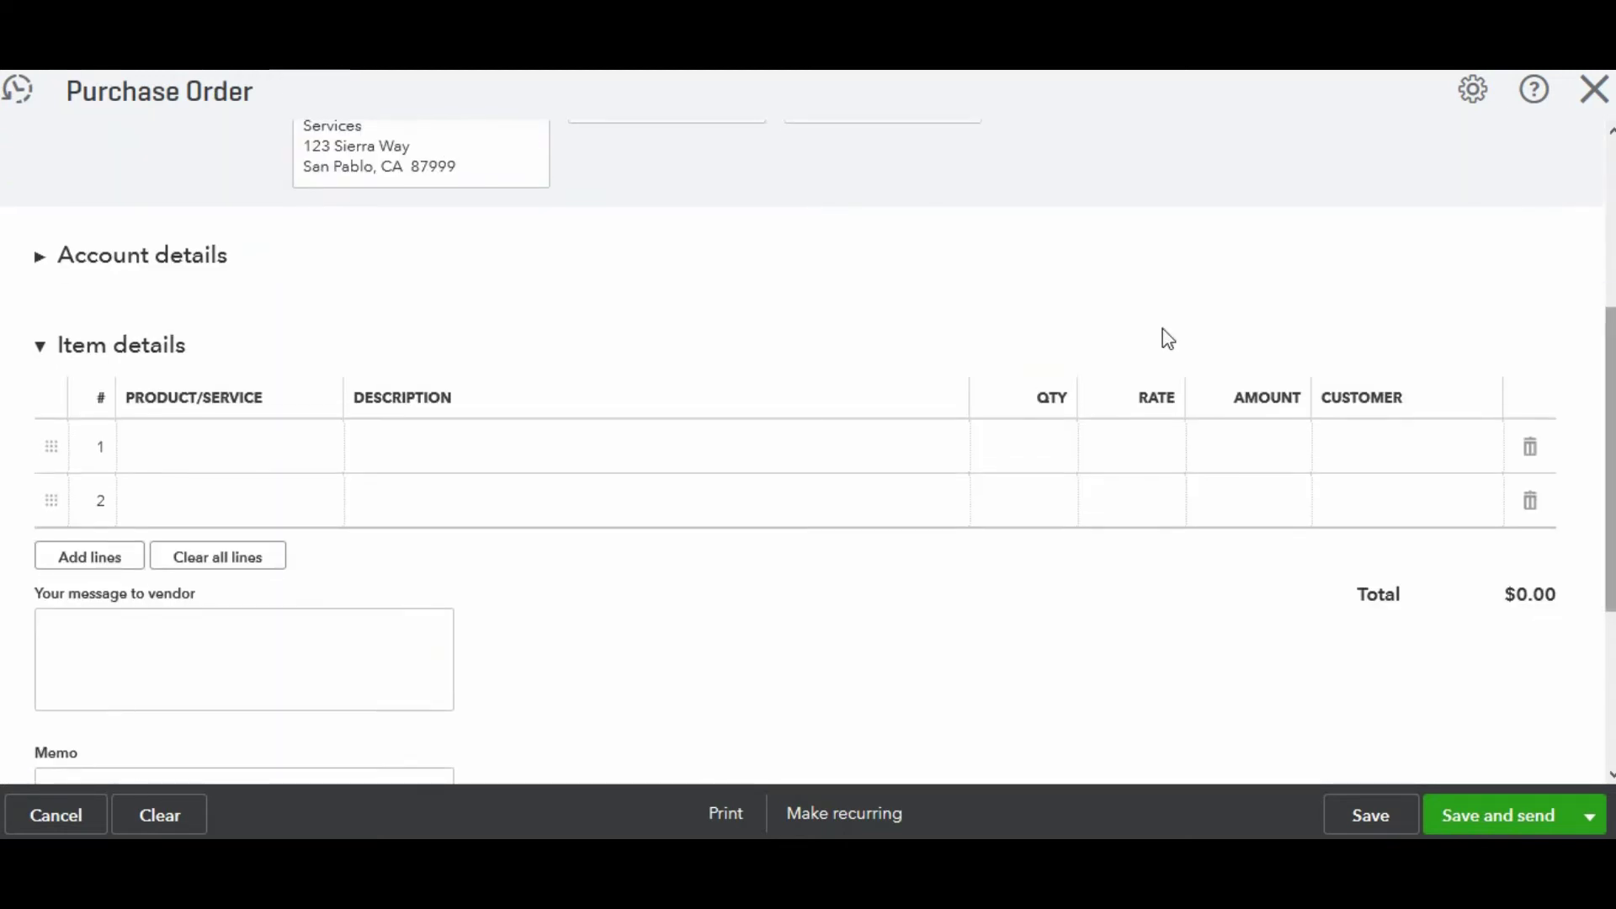
click(286, 459)
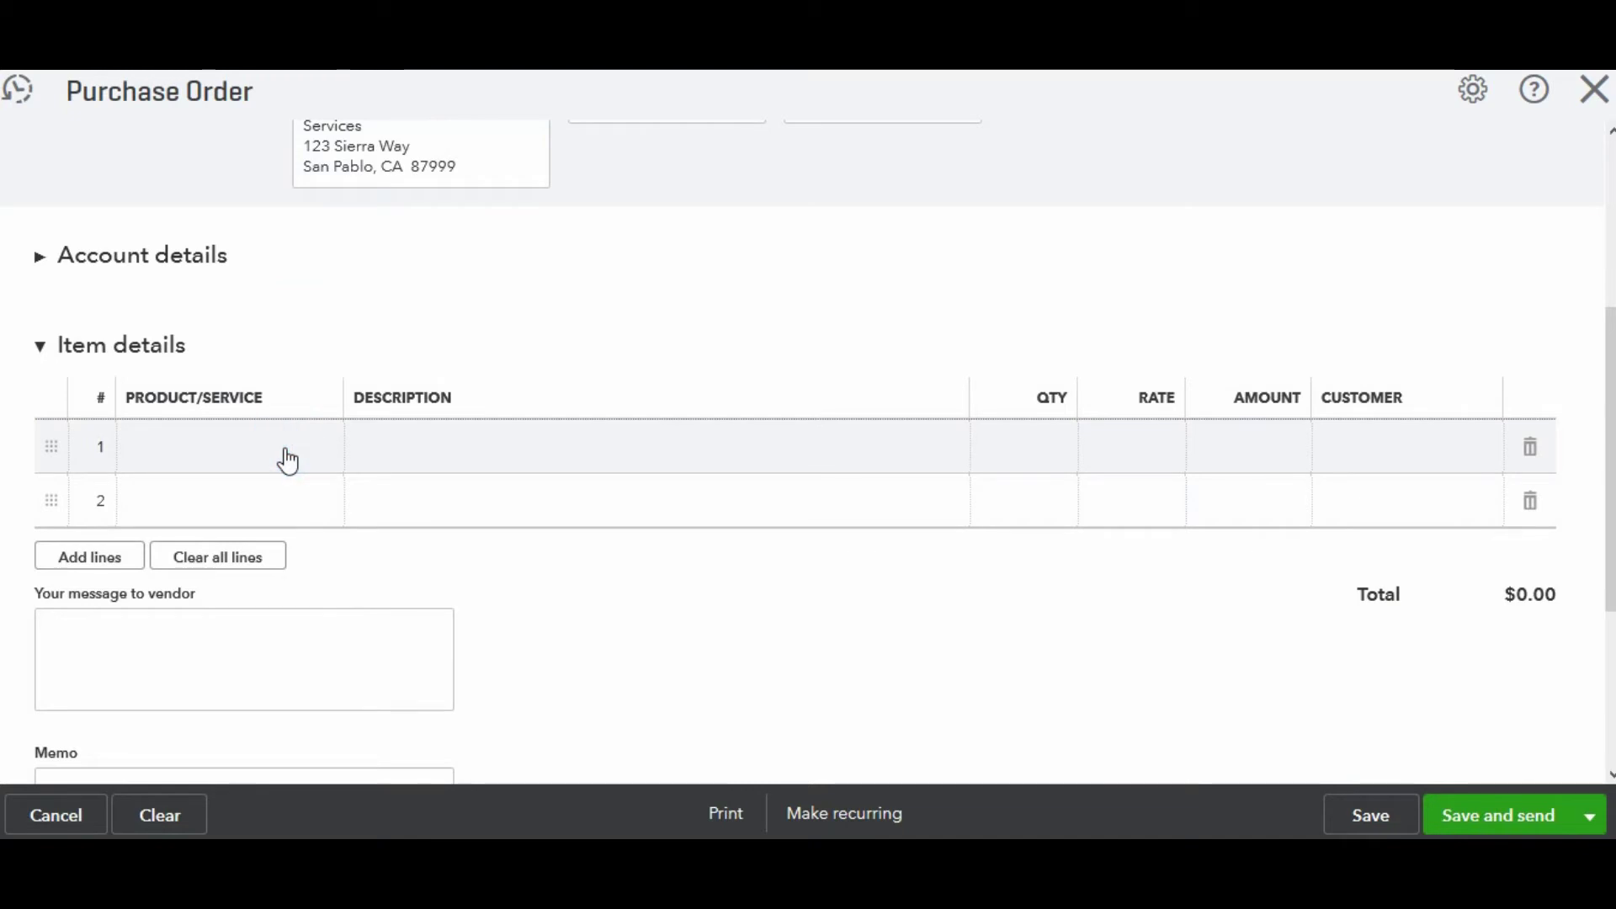
text(t)
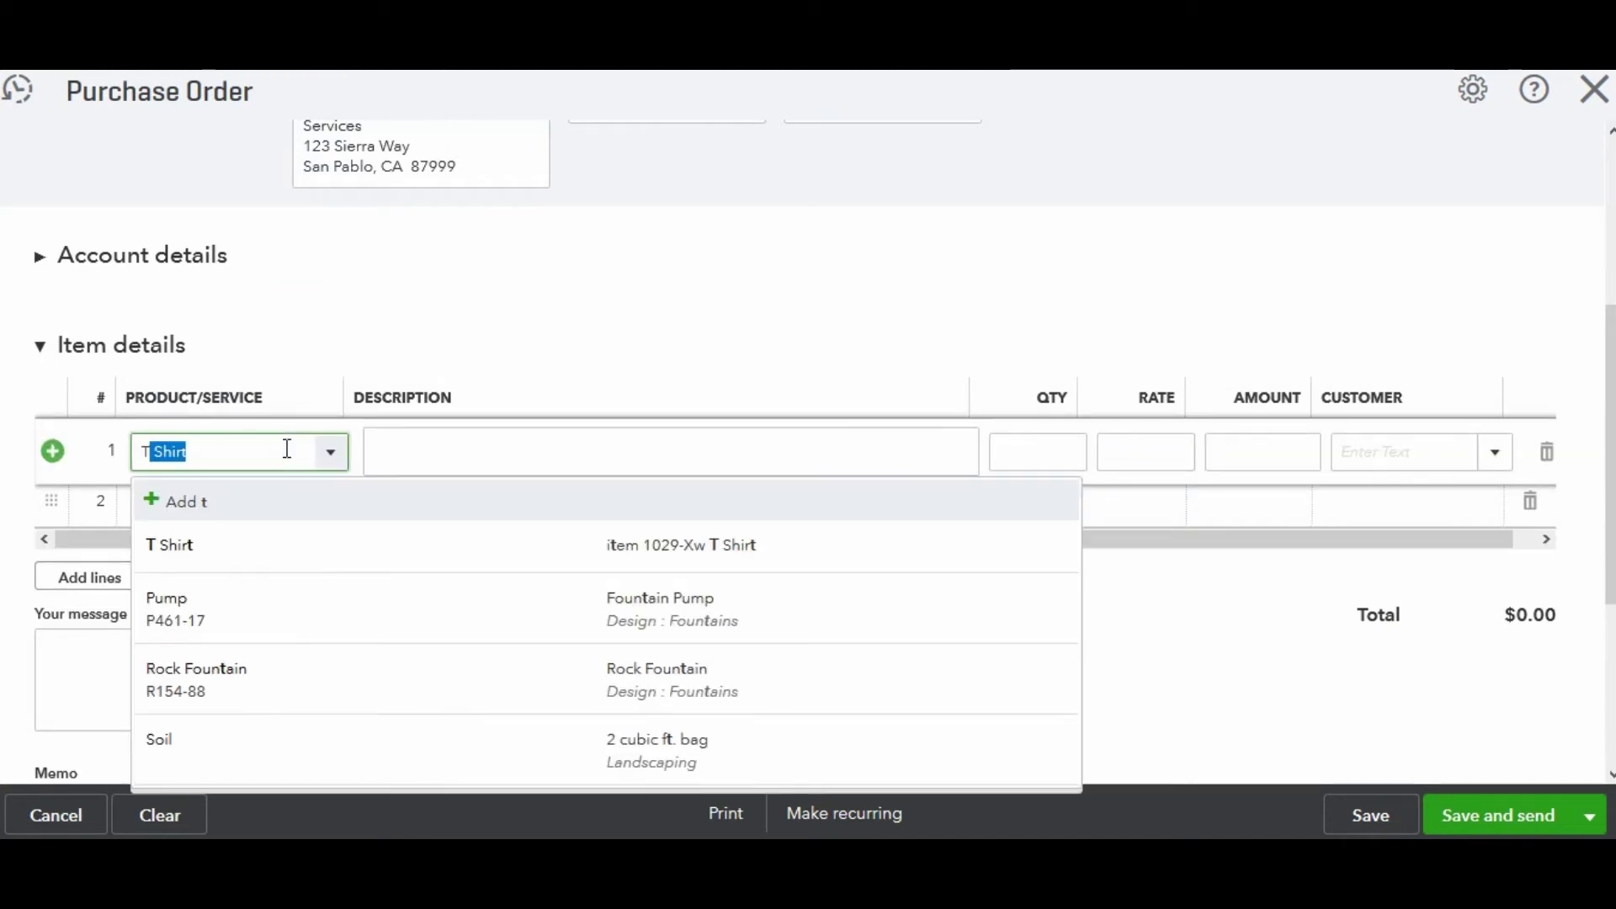
click(350, 551)
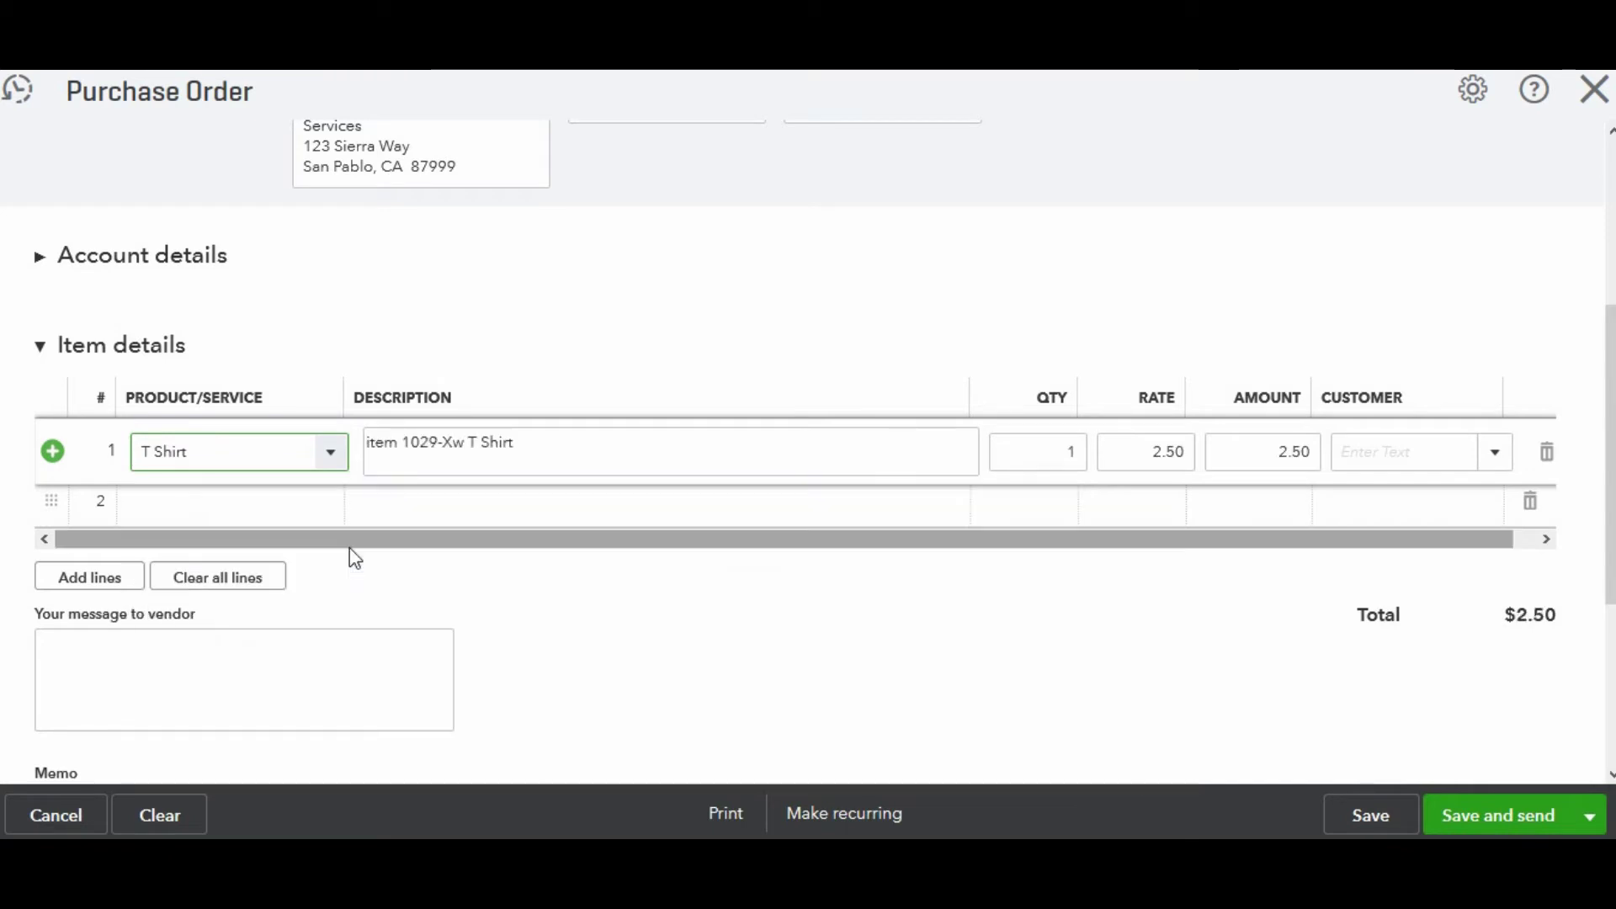
key(Tab)
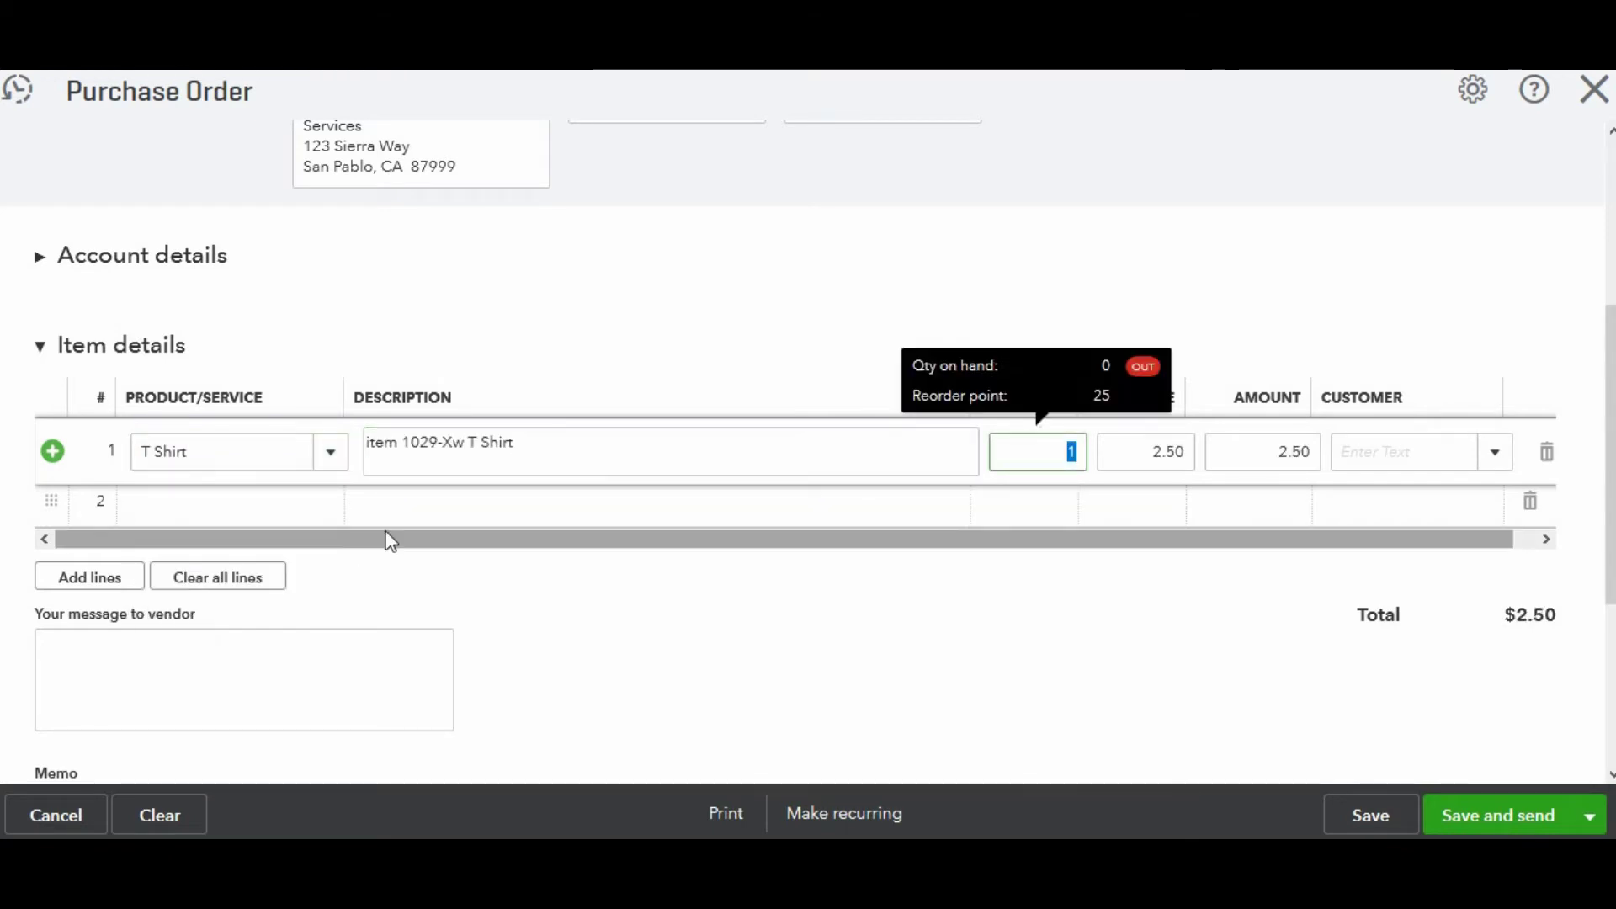
text(50)
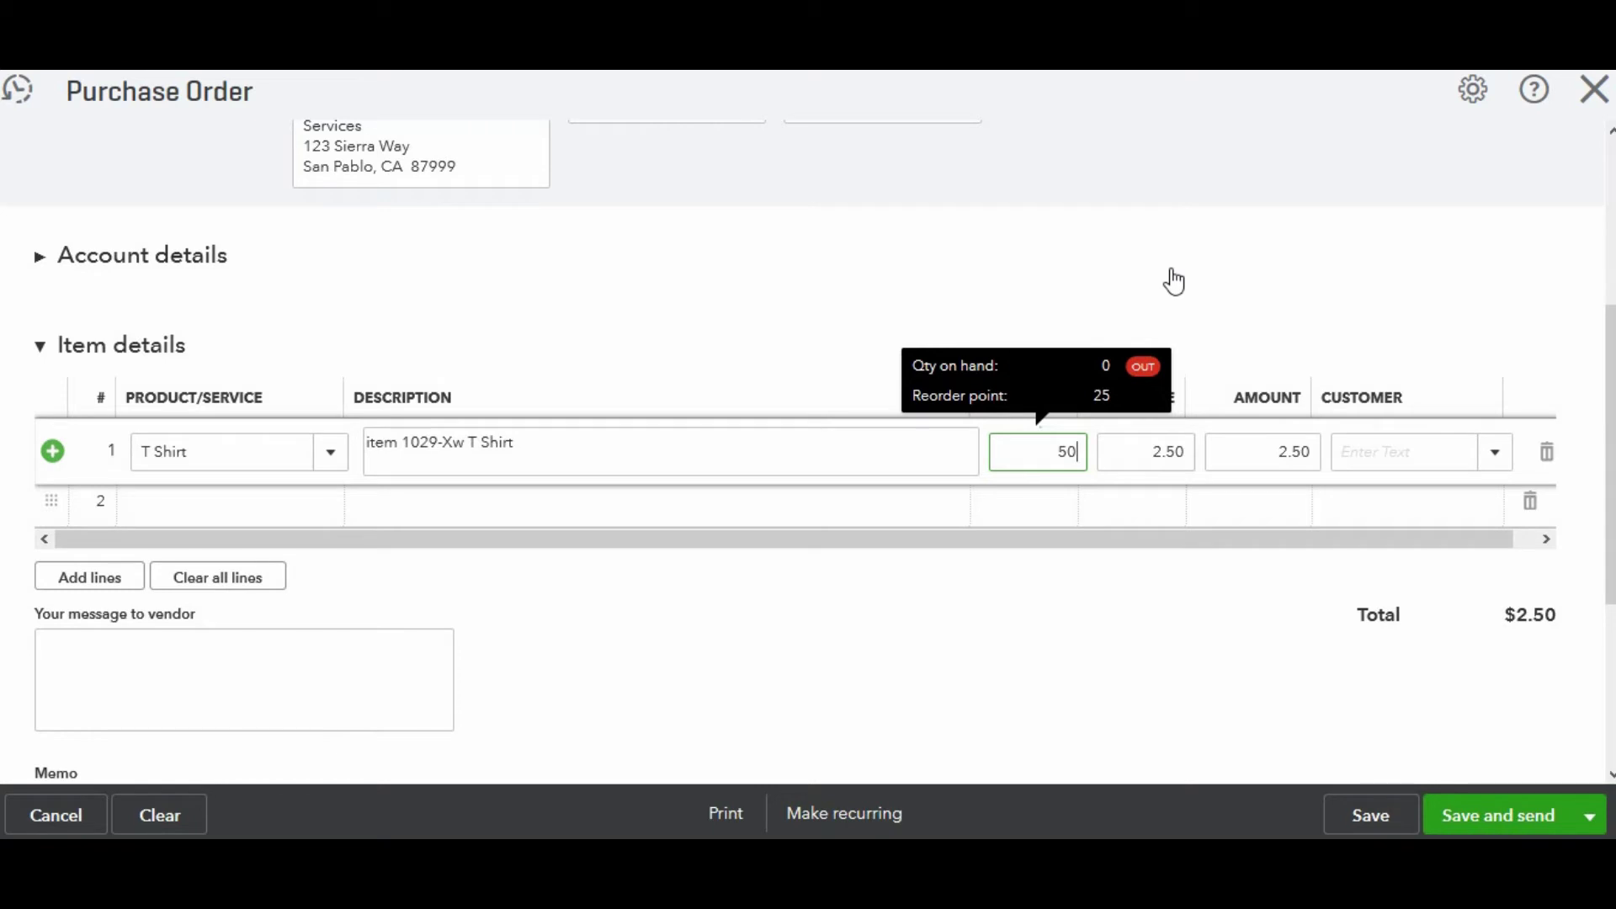
key(Tab)
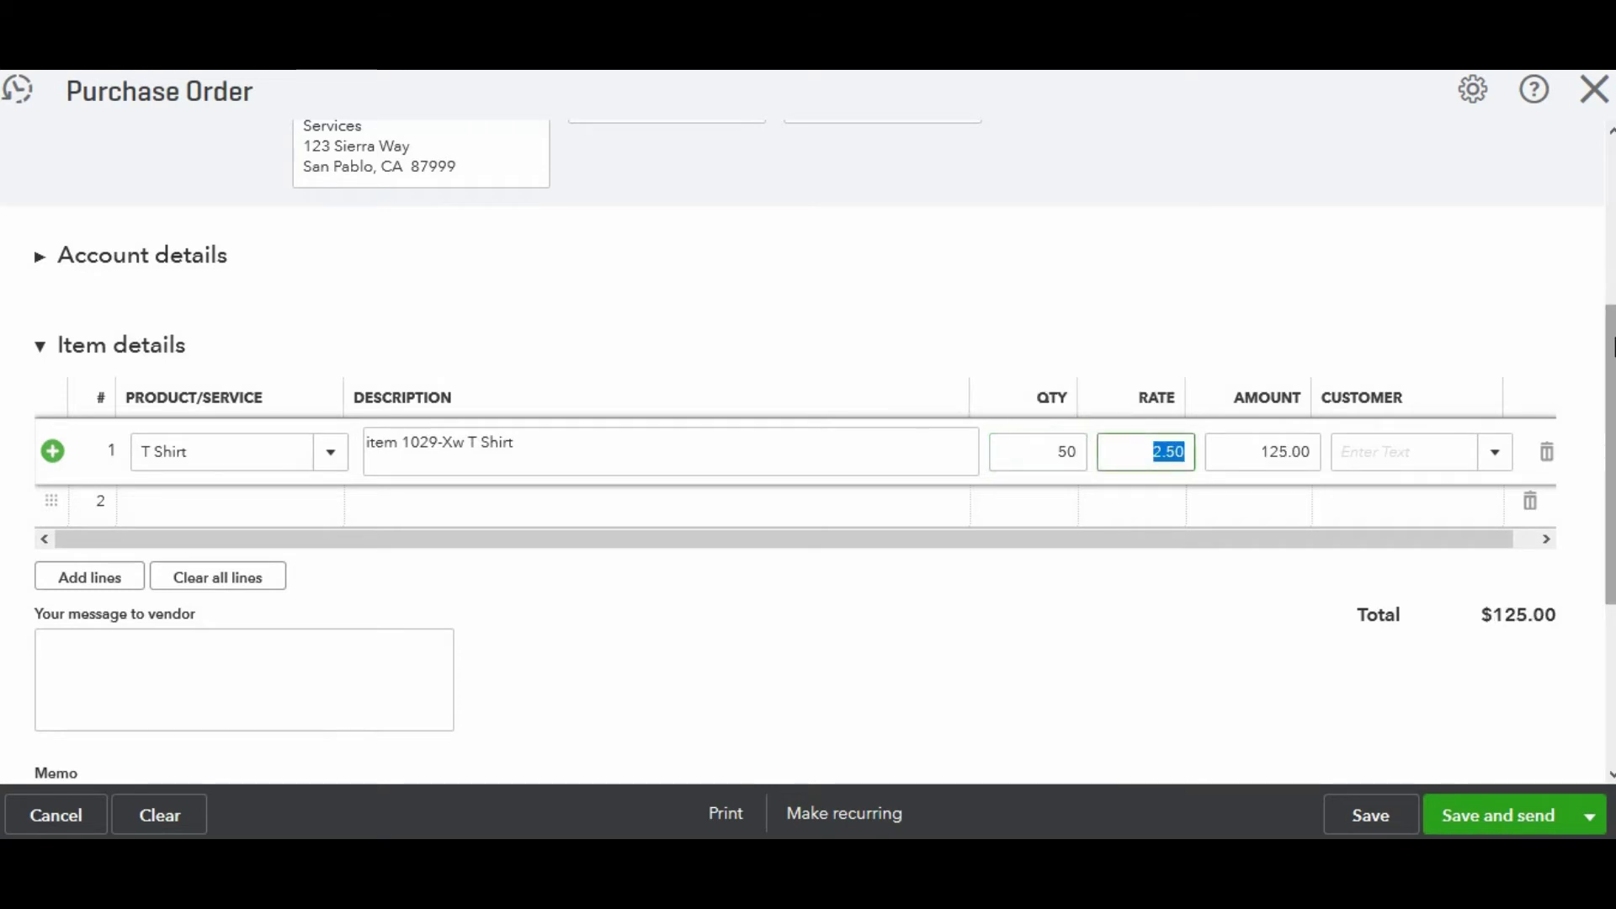
Step: Save and close the purchase order
click(1610, 345)
scroll(1609, 345, down, 3)
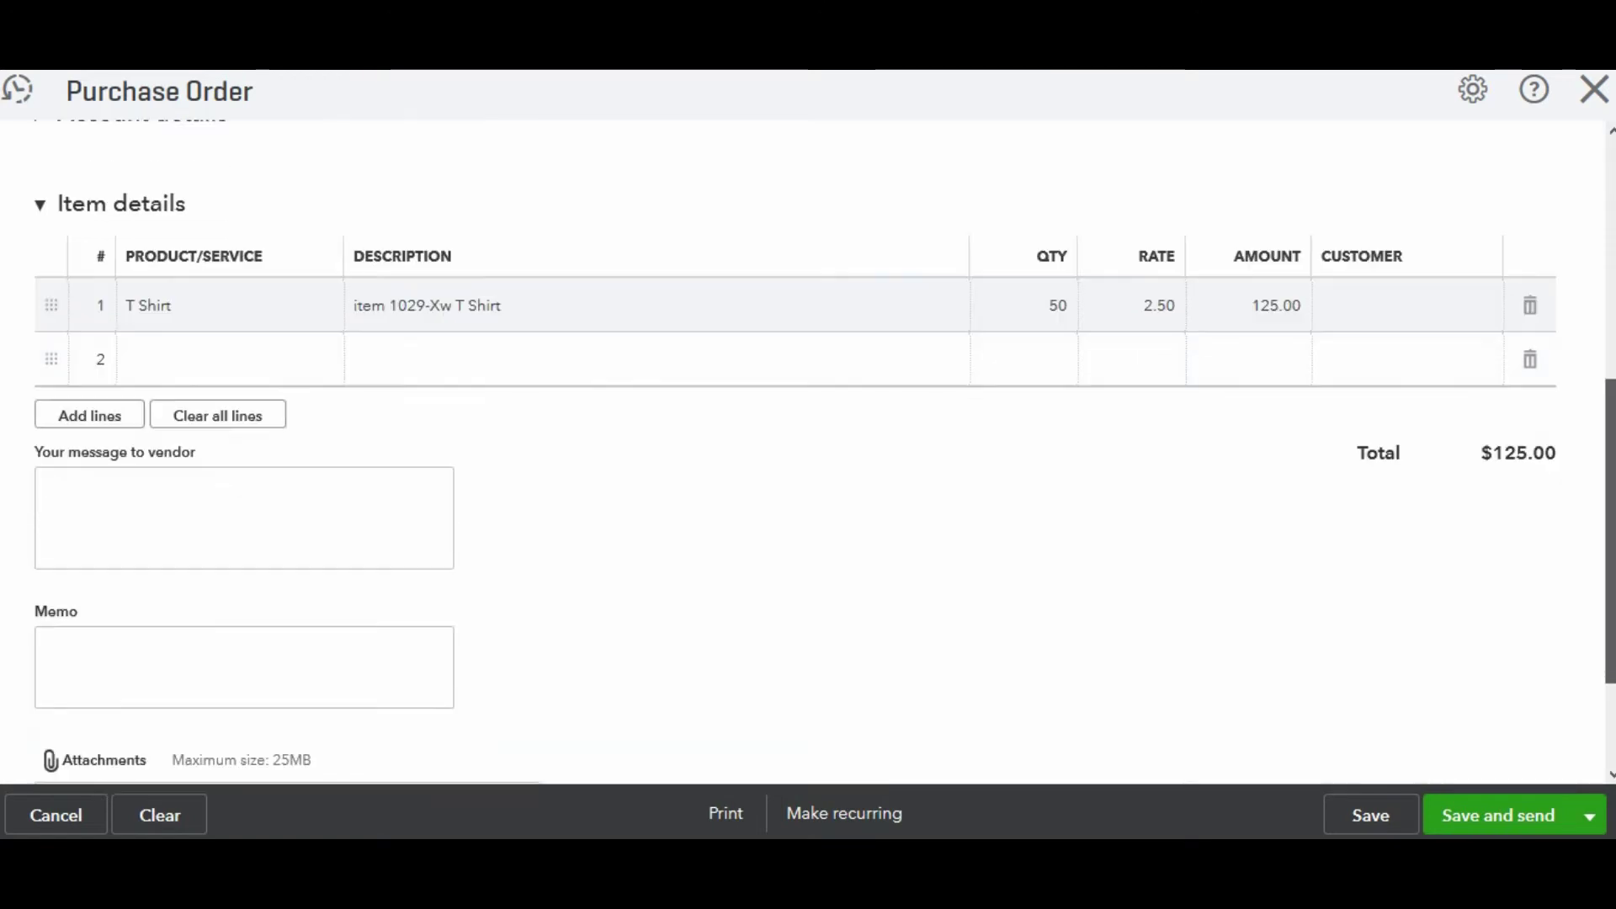
click(1588, 820)
click(1507, 770)
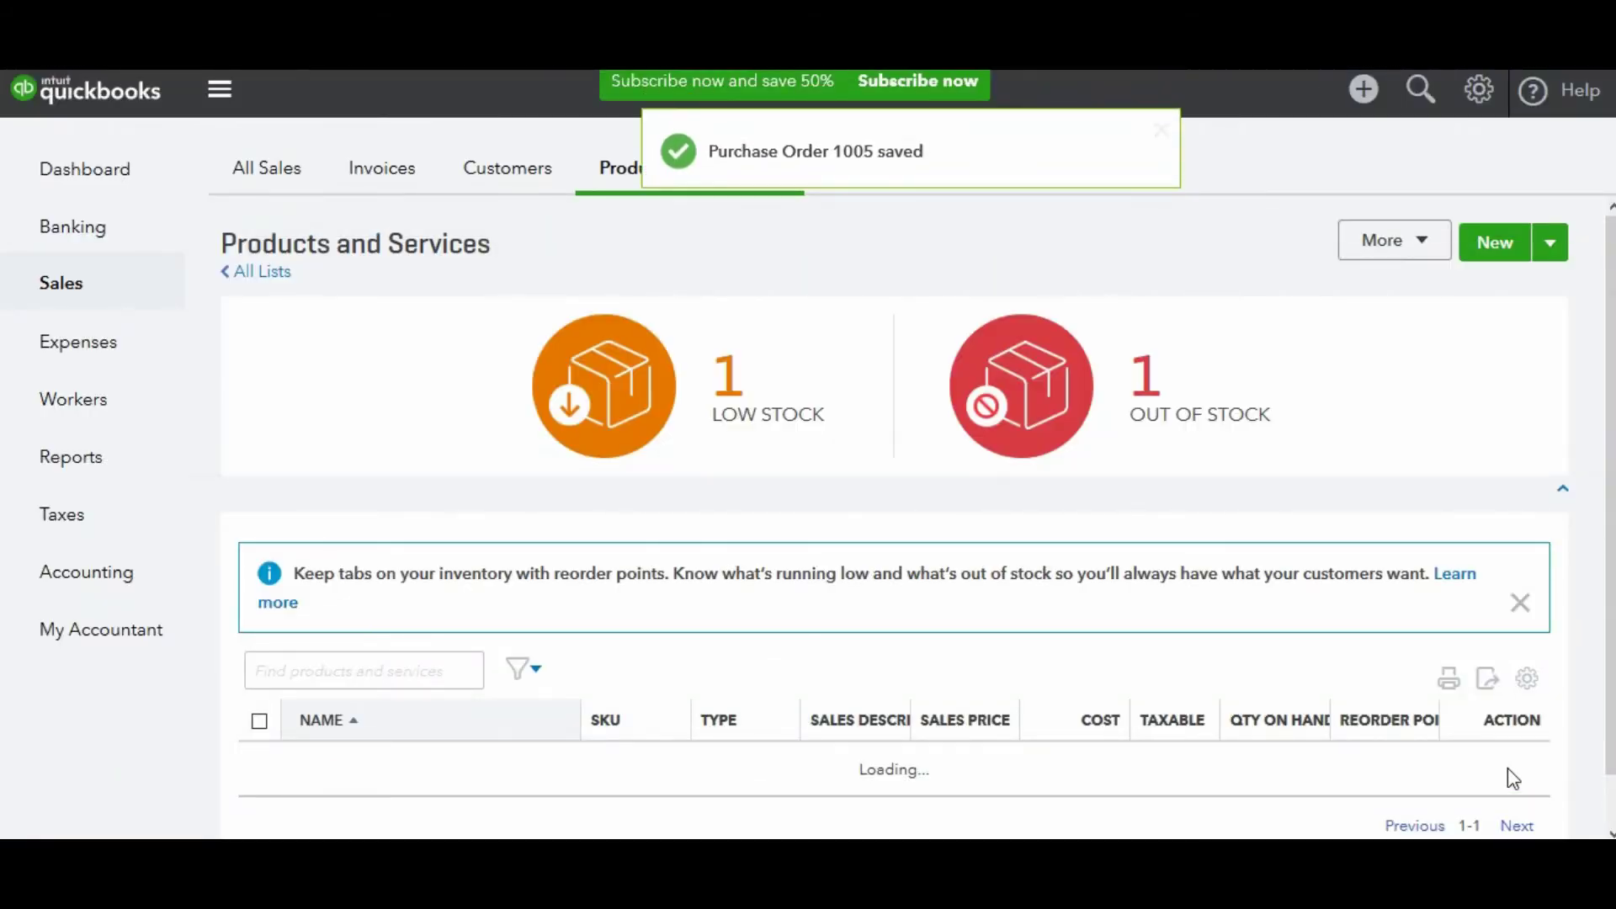
Step: Create a check with Lee Advertising as the payee and add the open T Shirt purchase order to it
click(1363, 91)
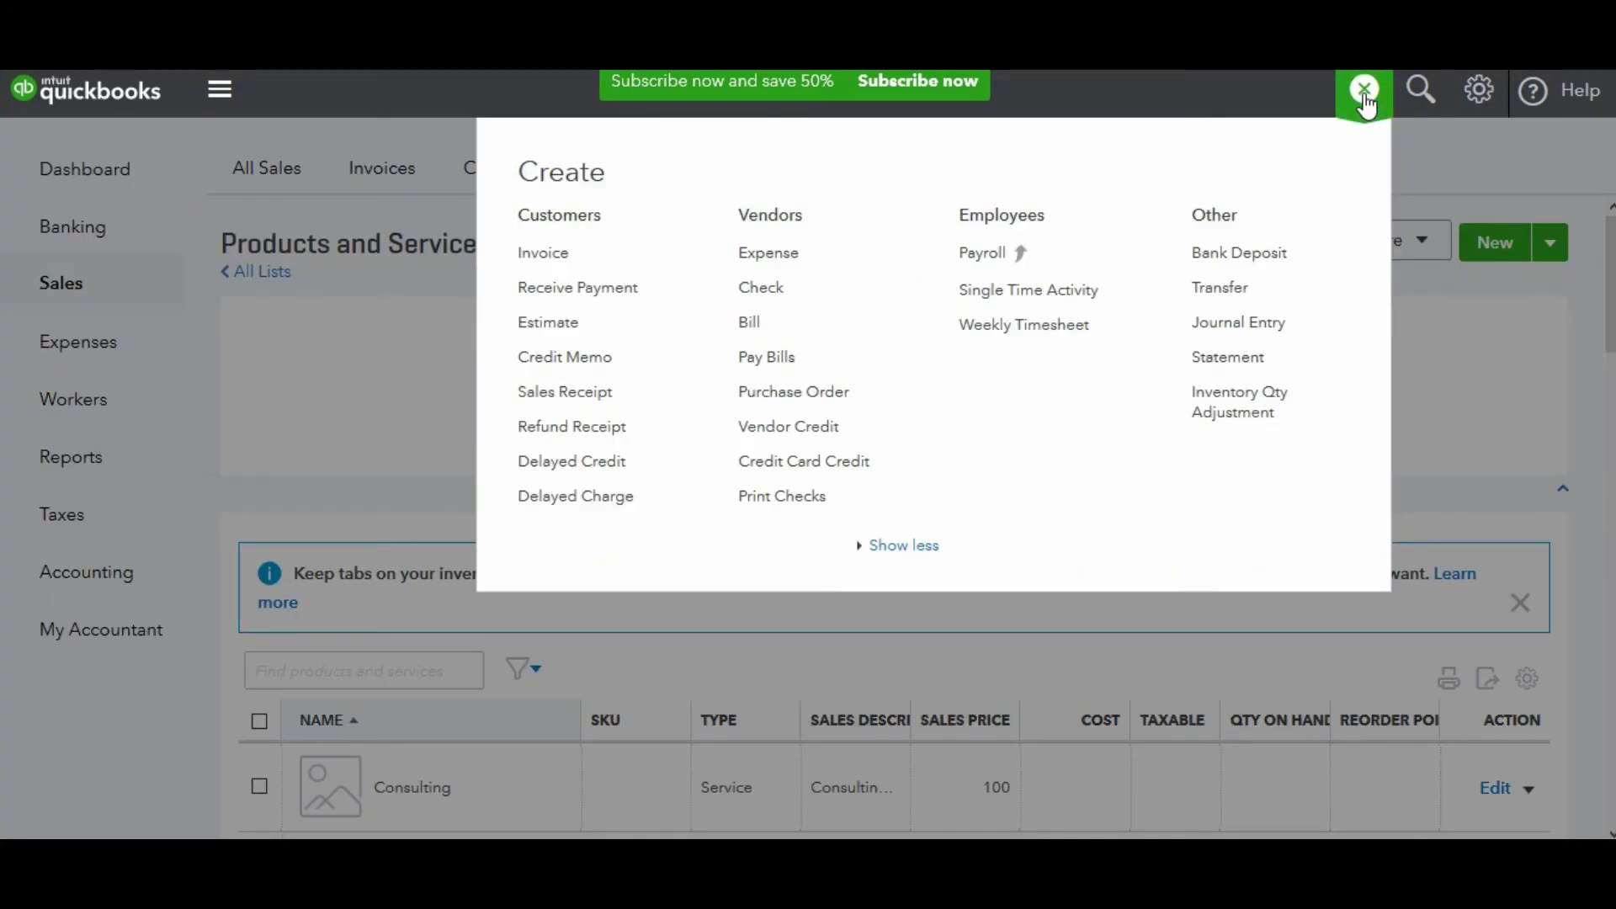
click(760, 290)
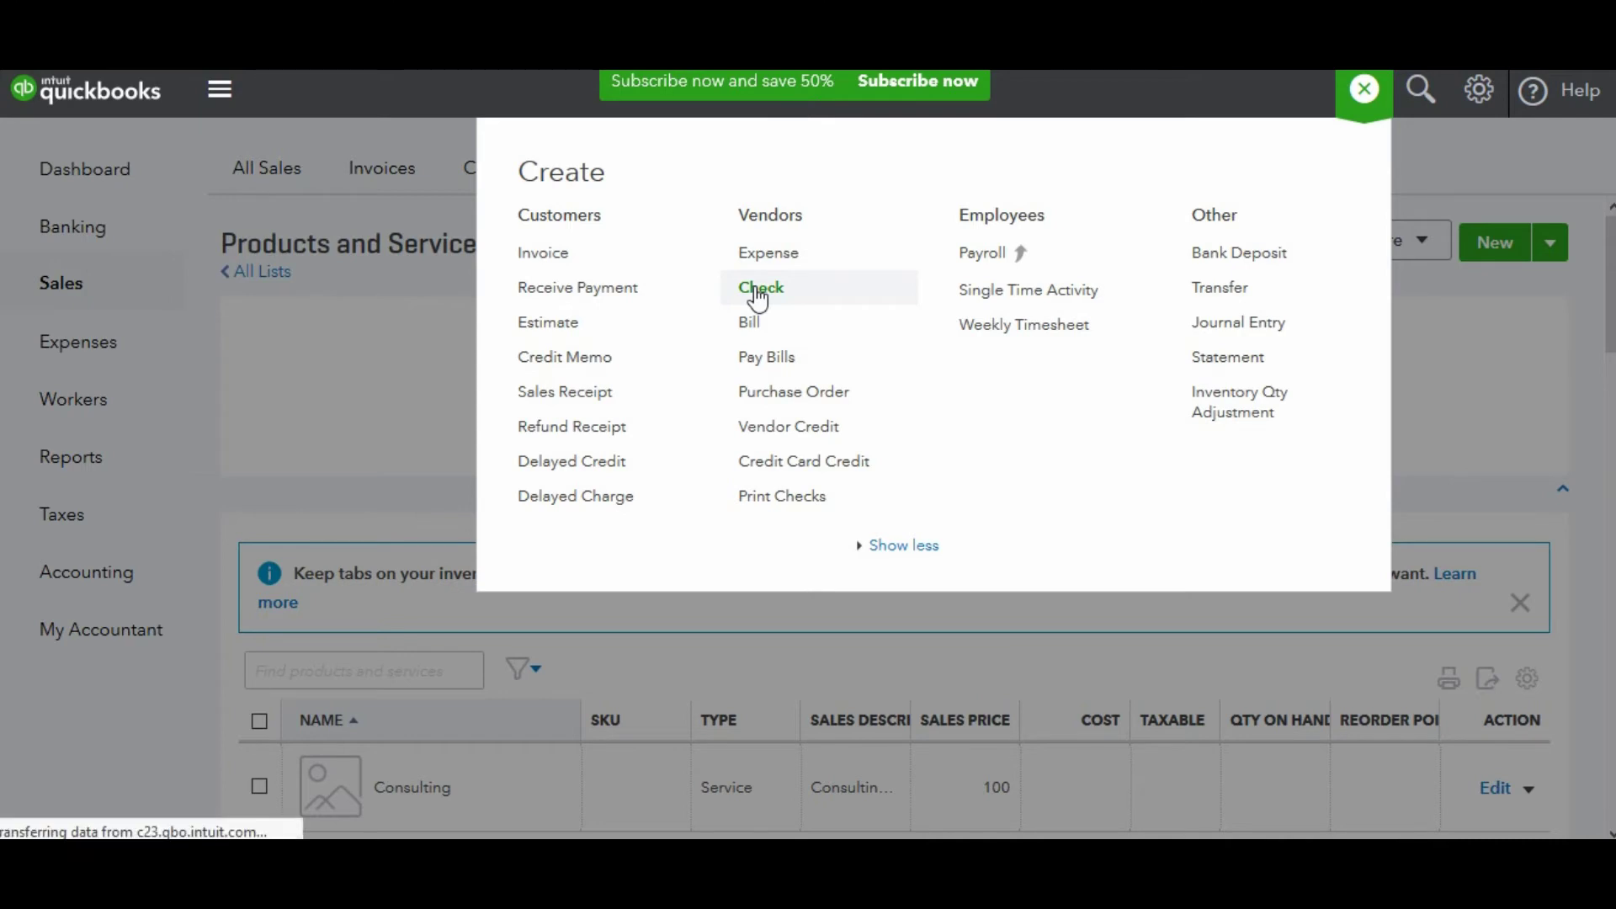
click(760, 290)
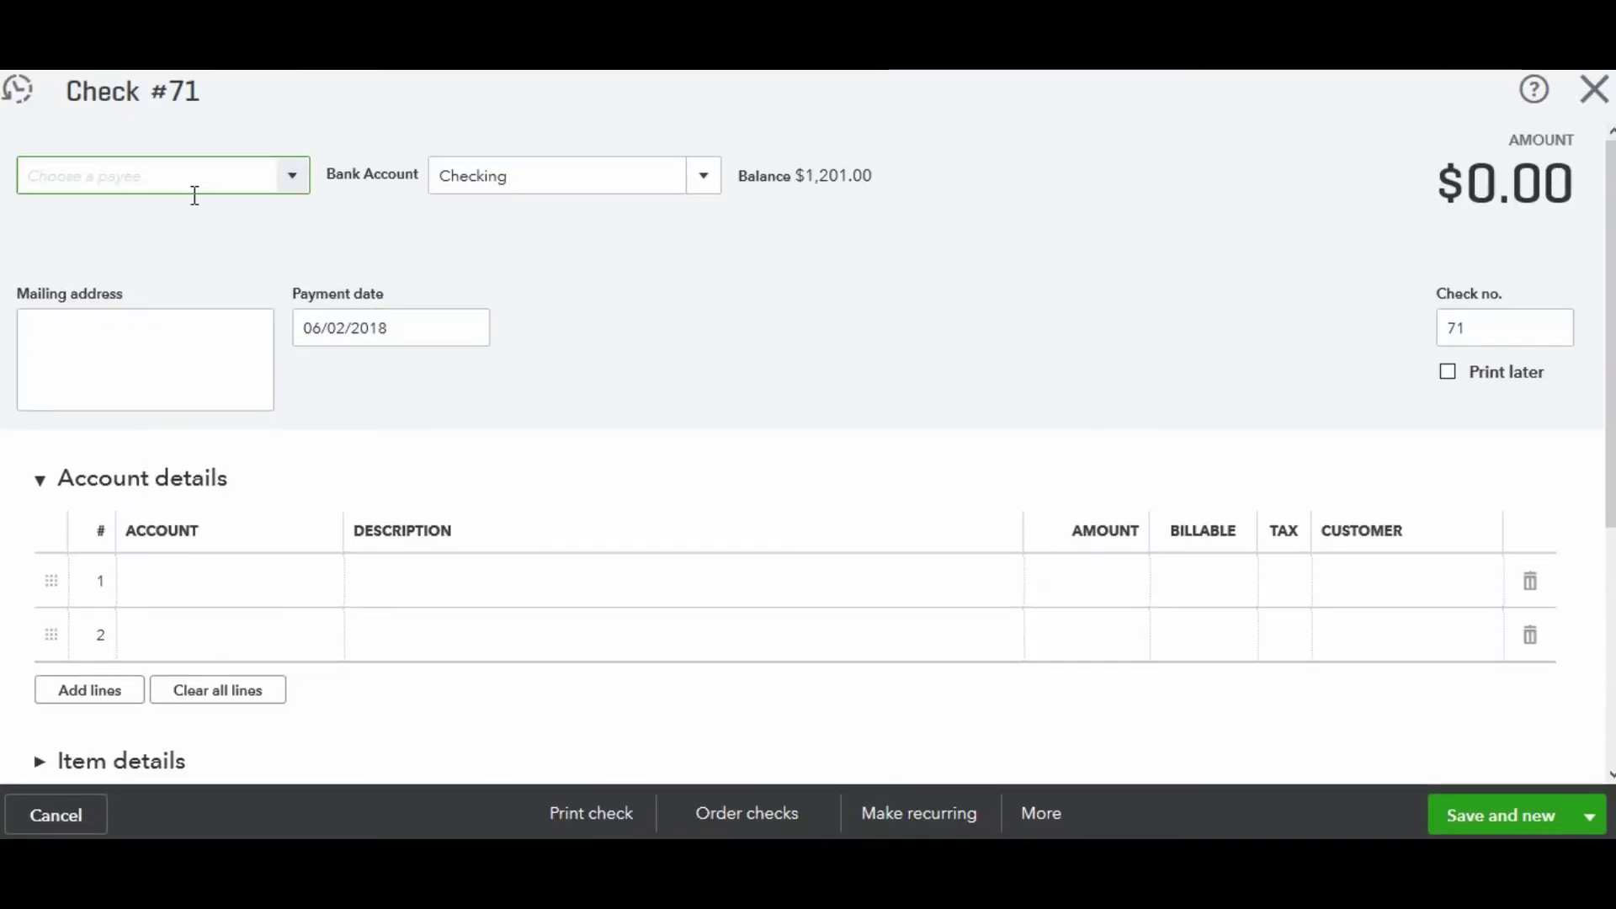
click(183, 174)
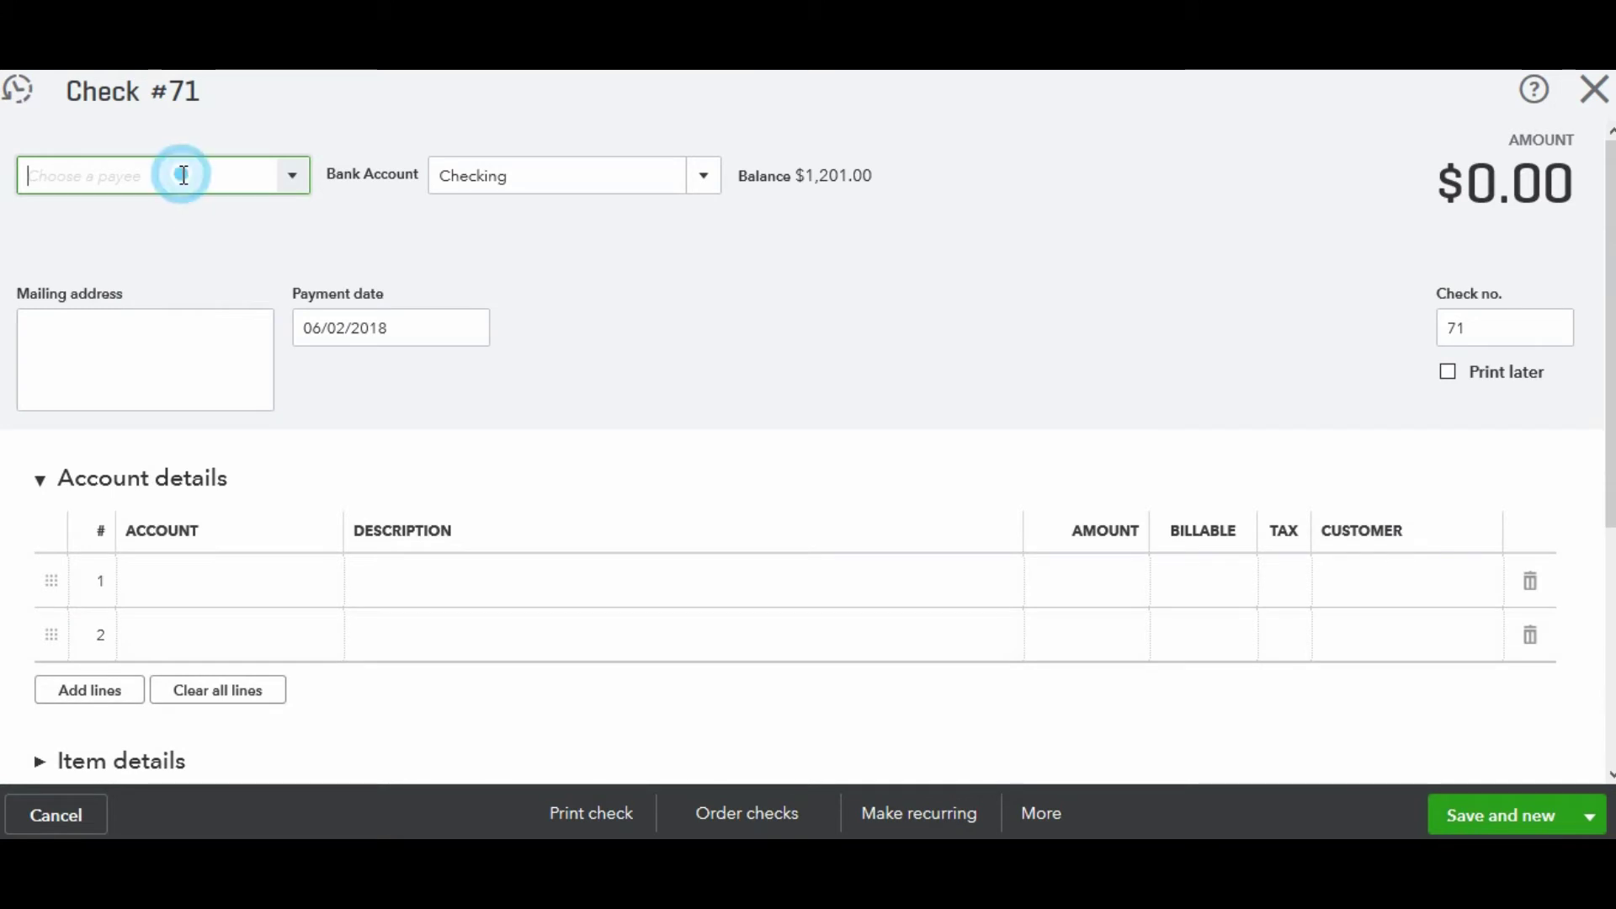
text(Lee Advertising)
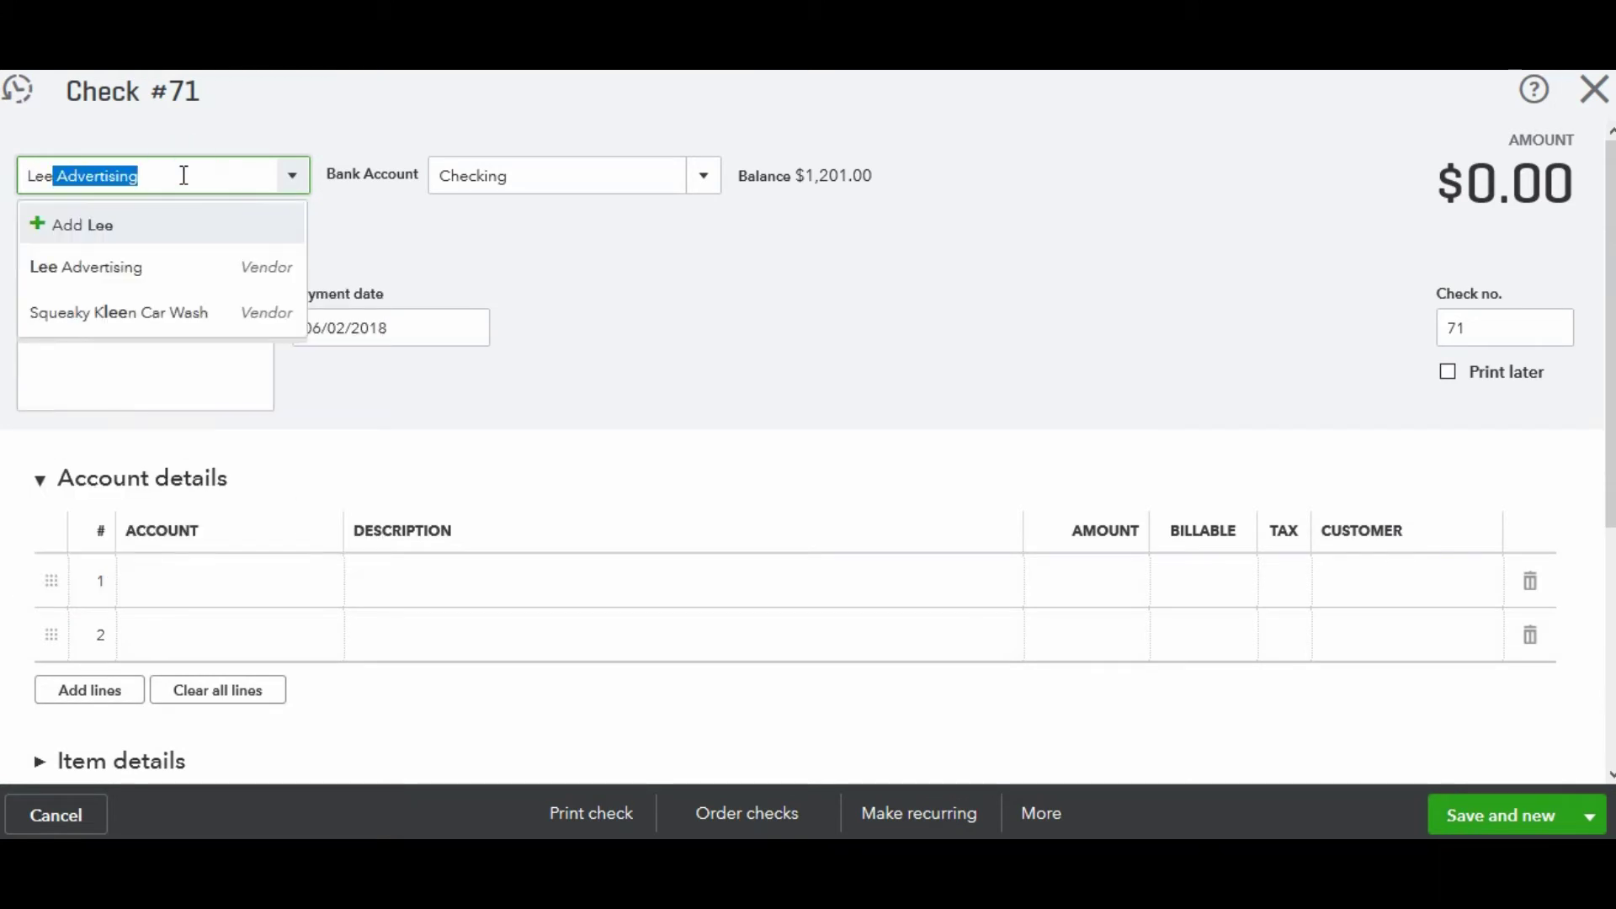
click(101, 282)
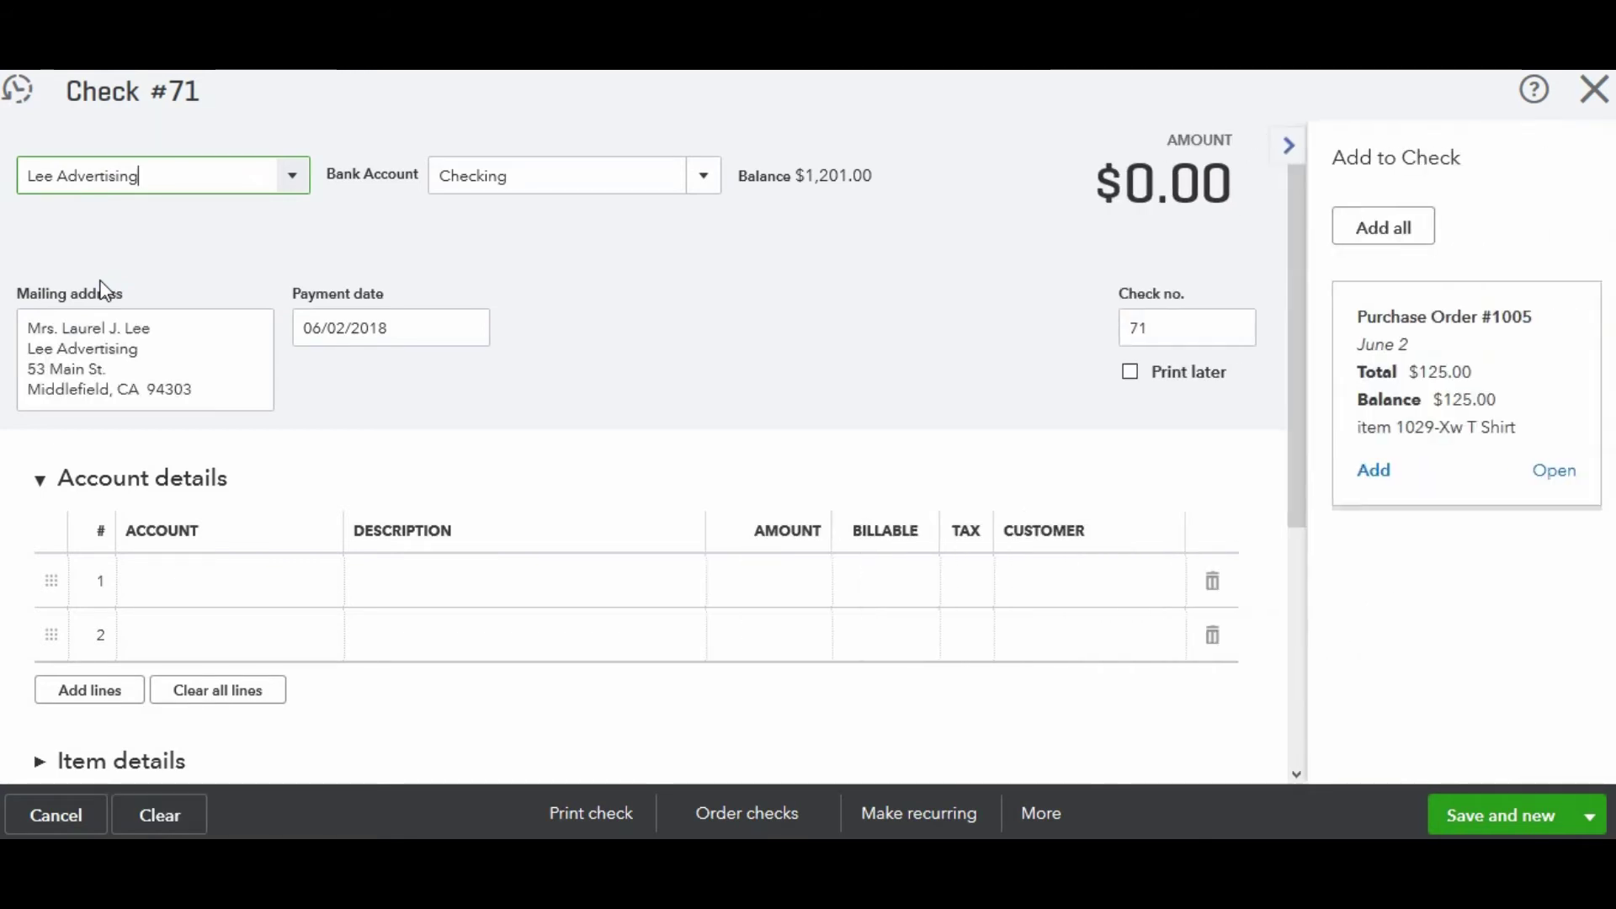
click(1373, 471)
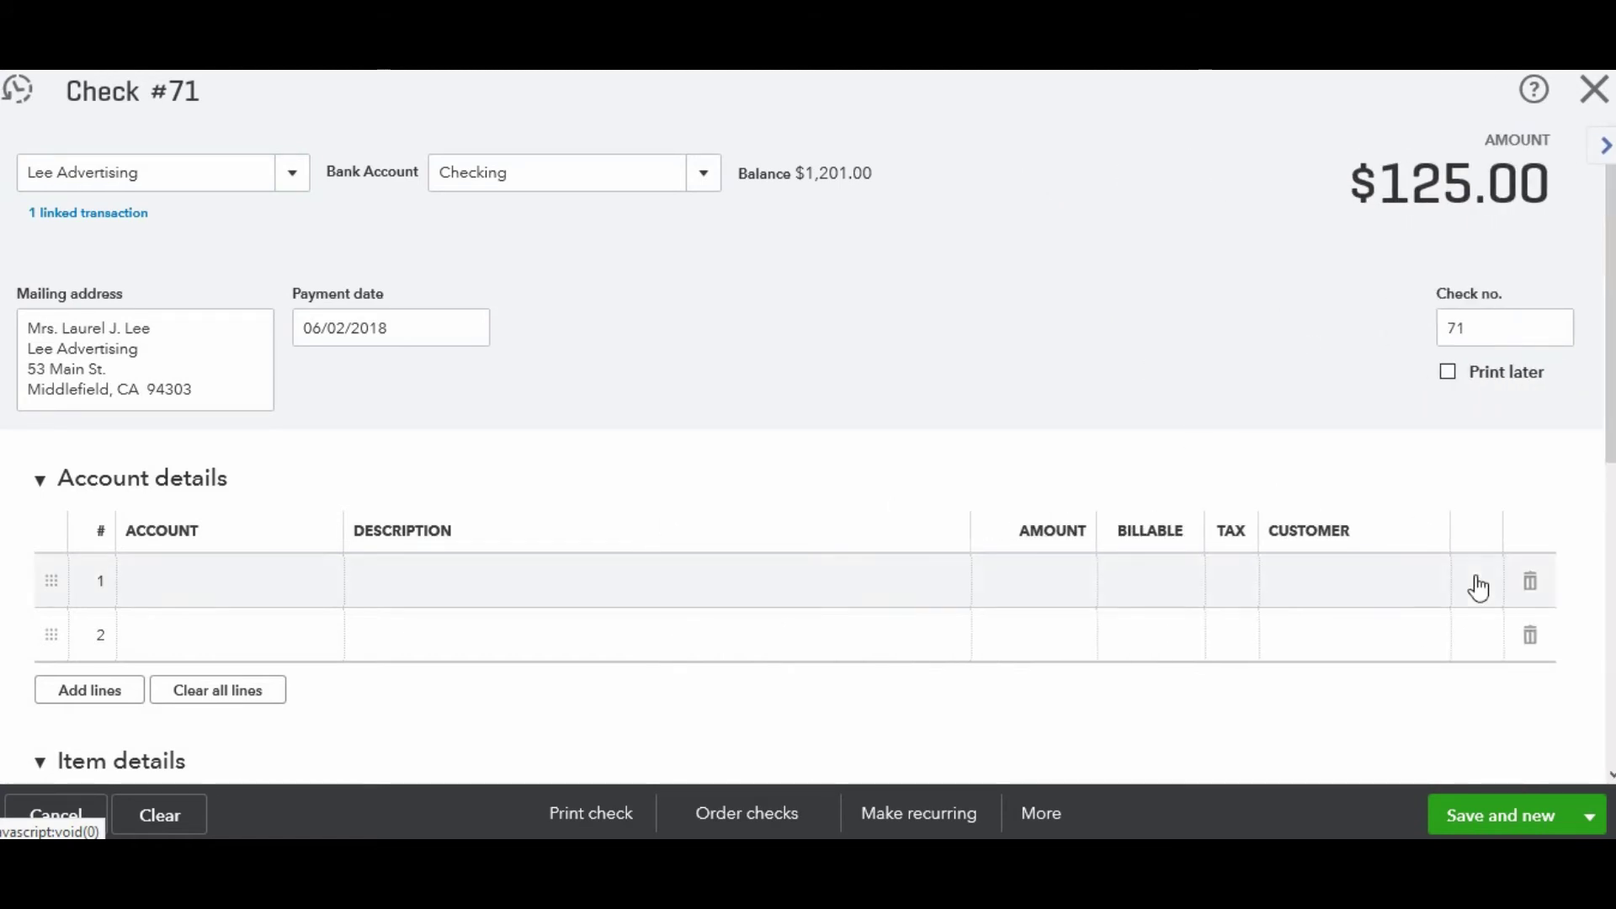
Step: Review the T Shirt item line on the check, and save and close the check
scroll(1607, 307, down, 4)
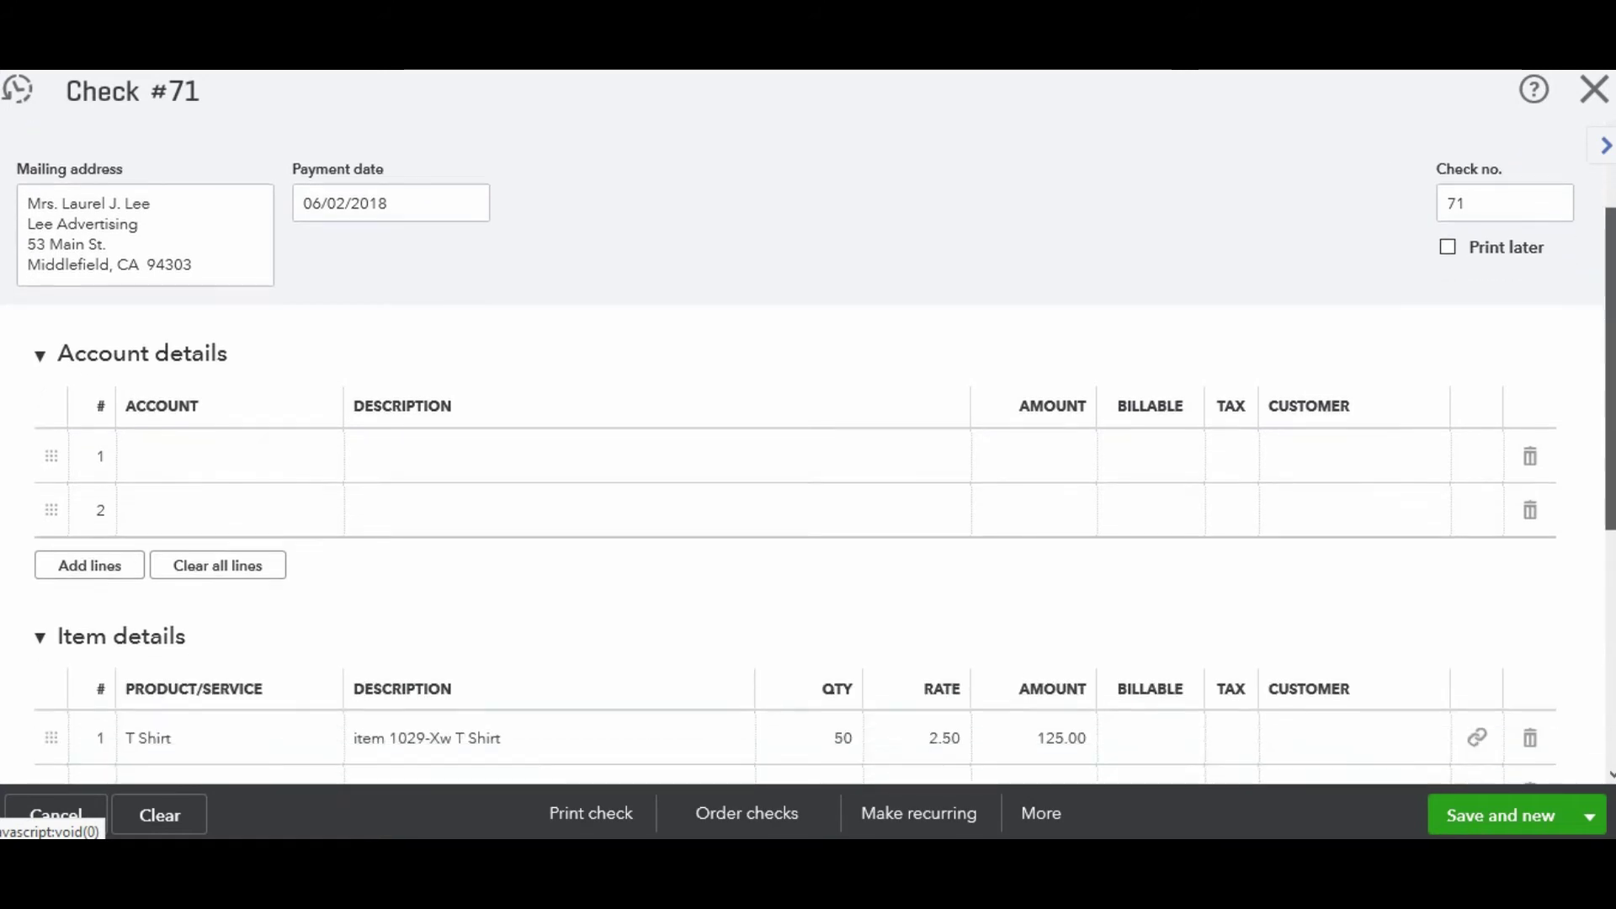
scroll(1607, 337, down, 1)
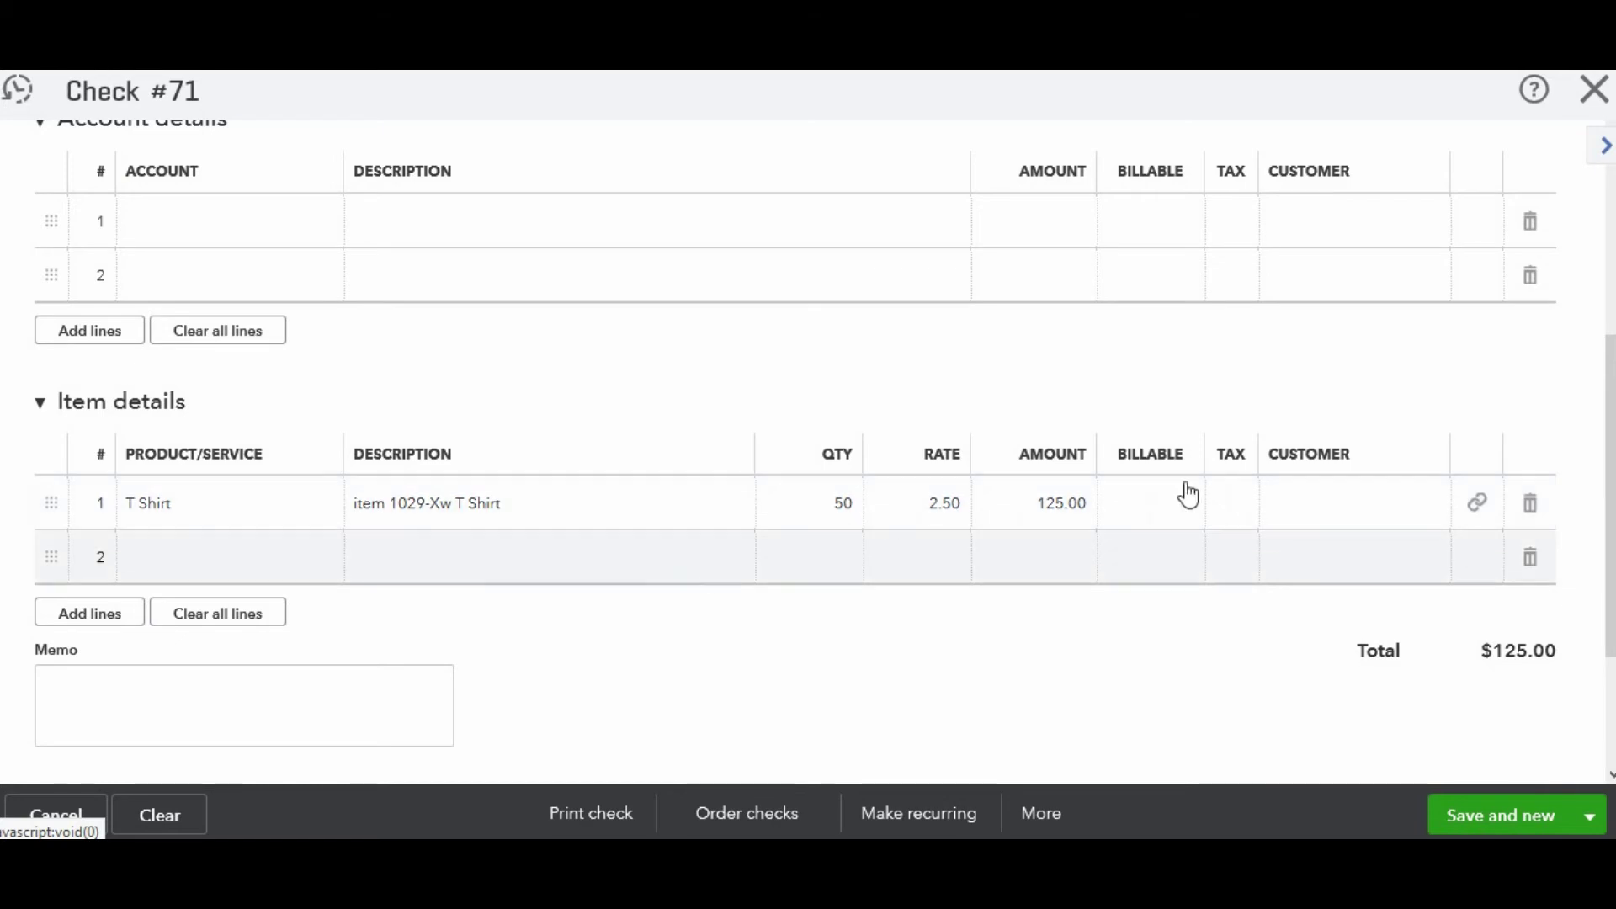
scroll(905, 382, up, 2)
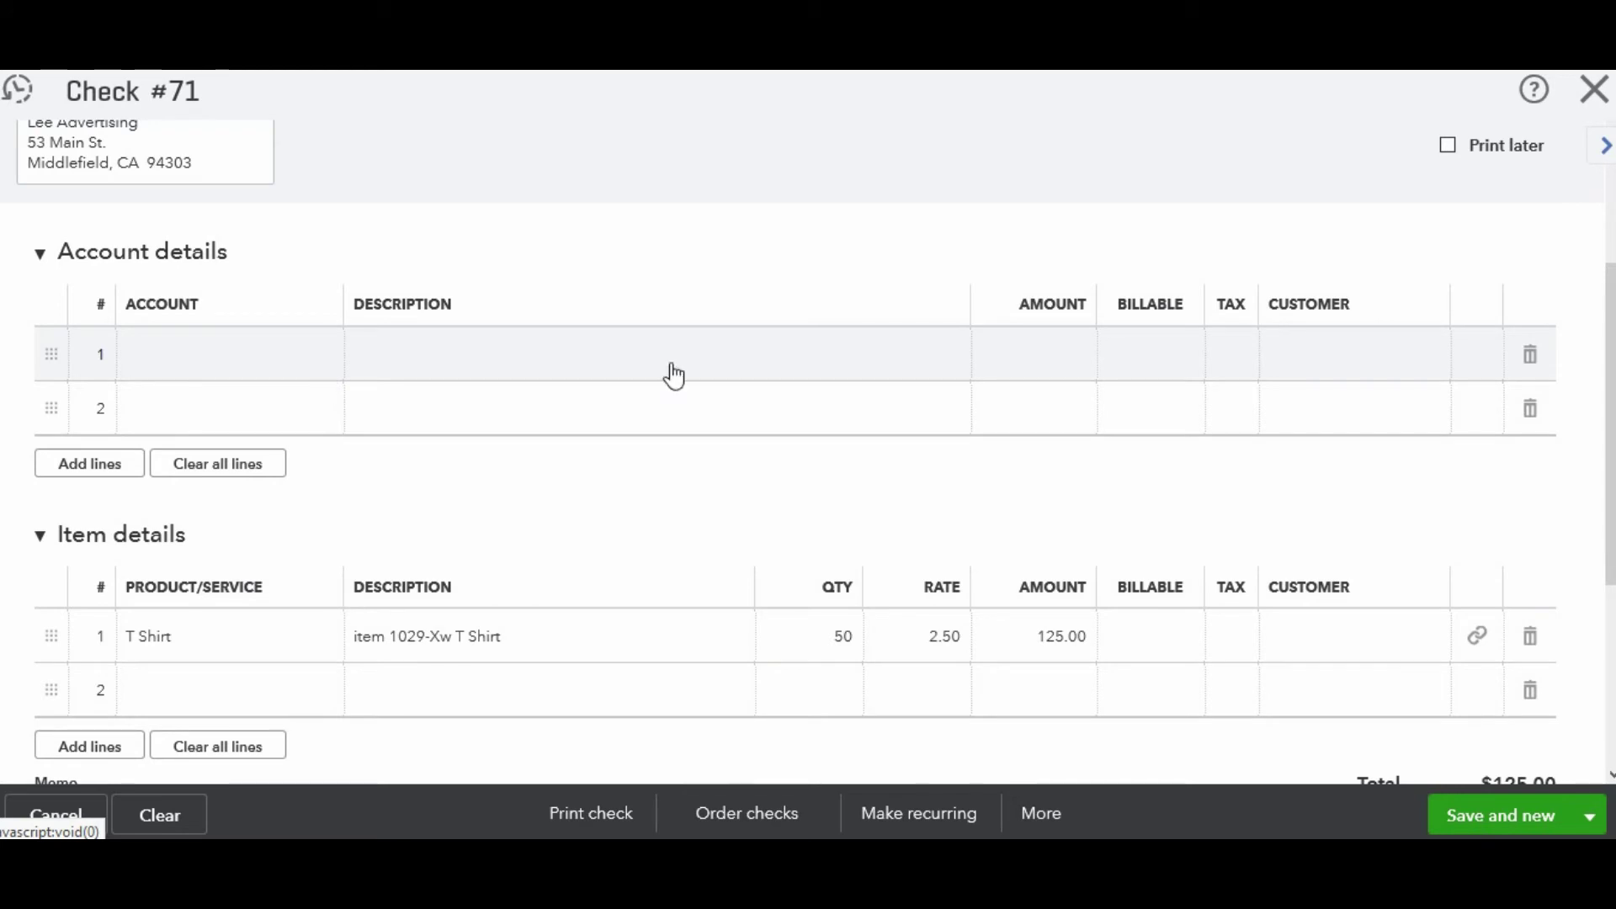
drag(1607, 442, 1596, 620)
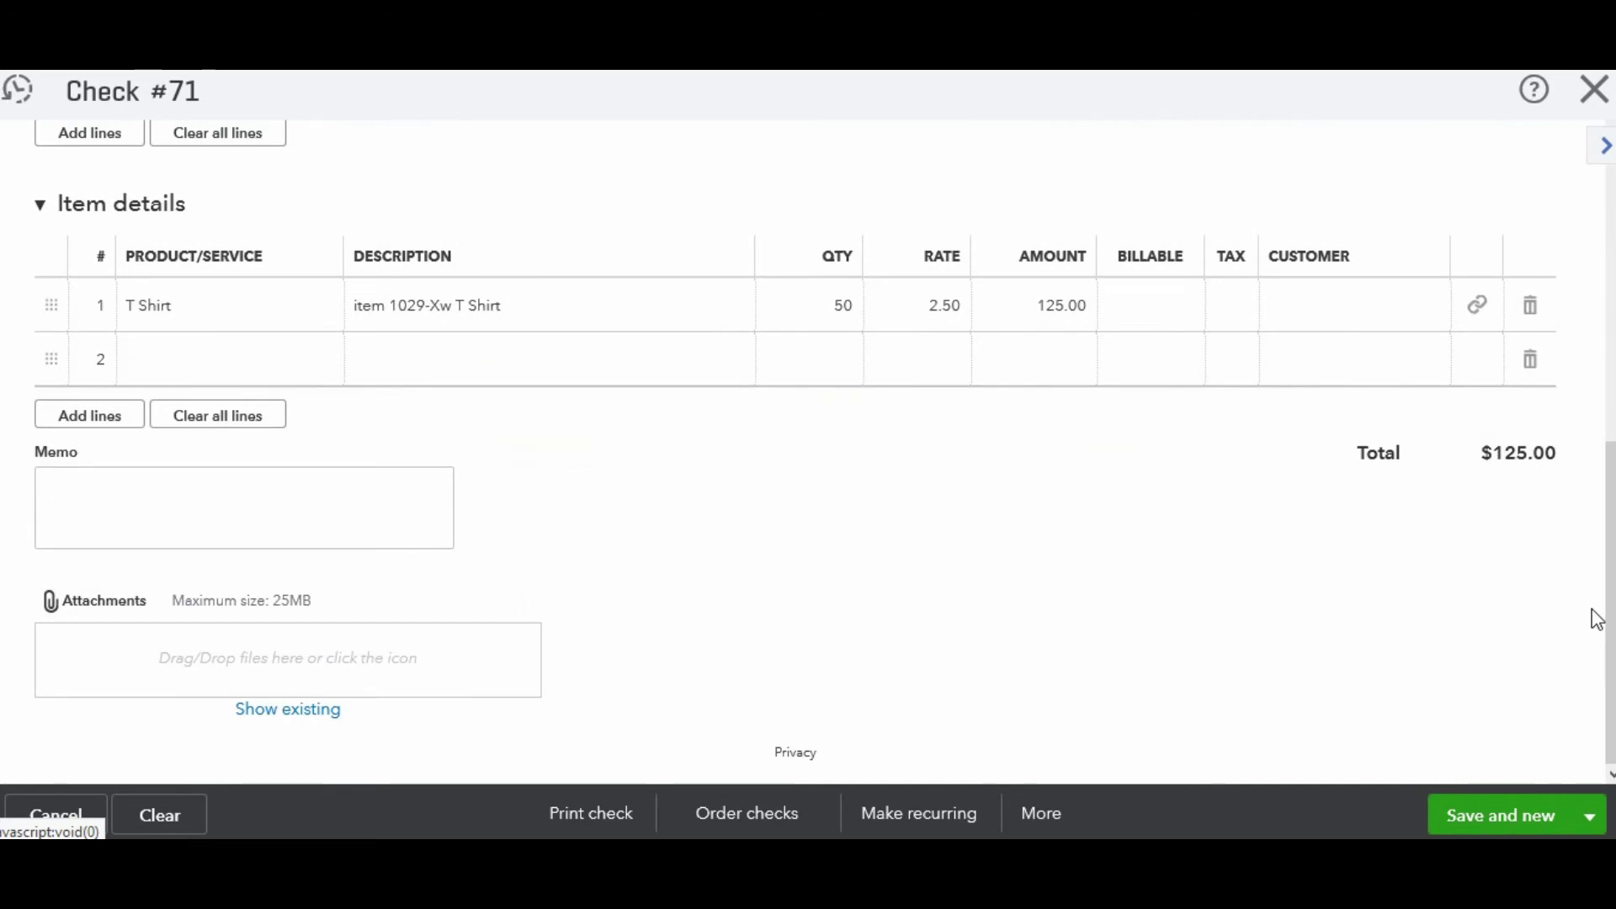
click(1593, 819)
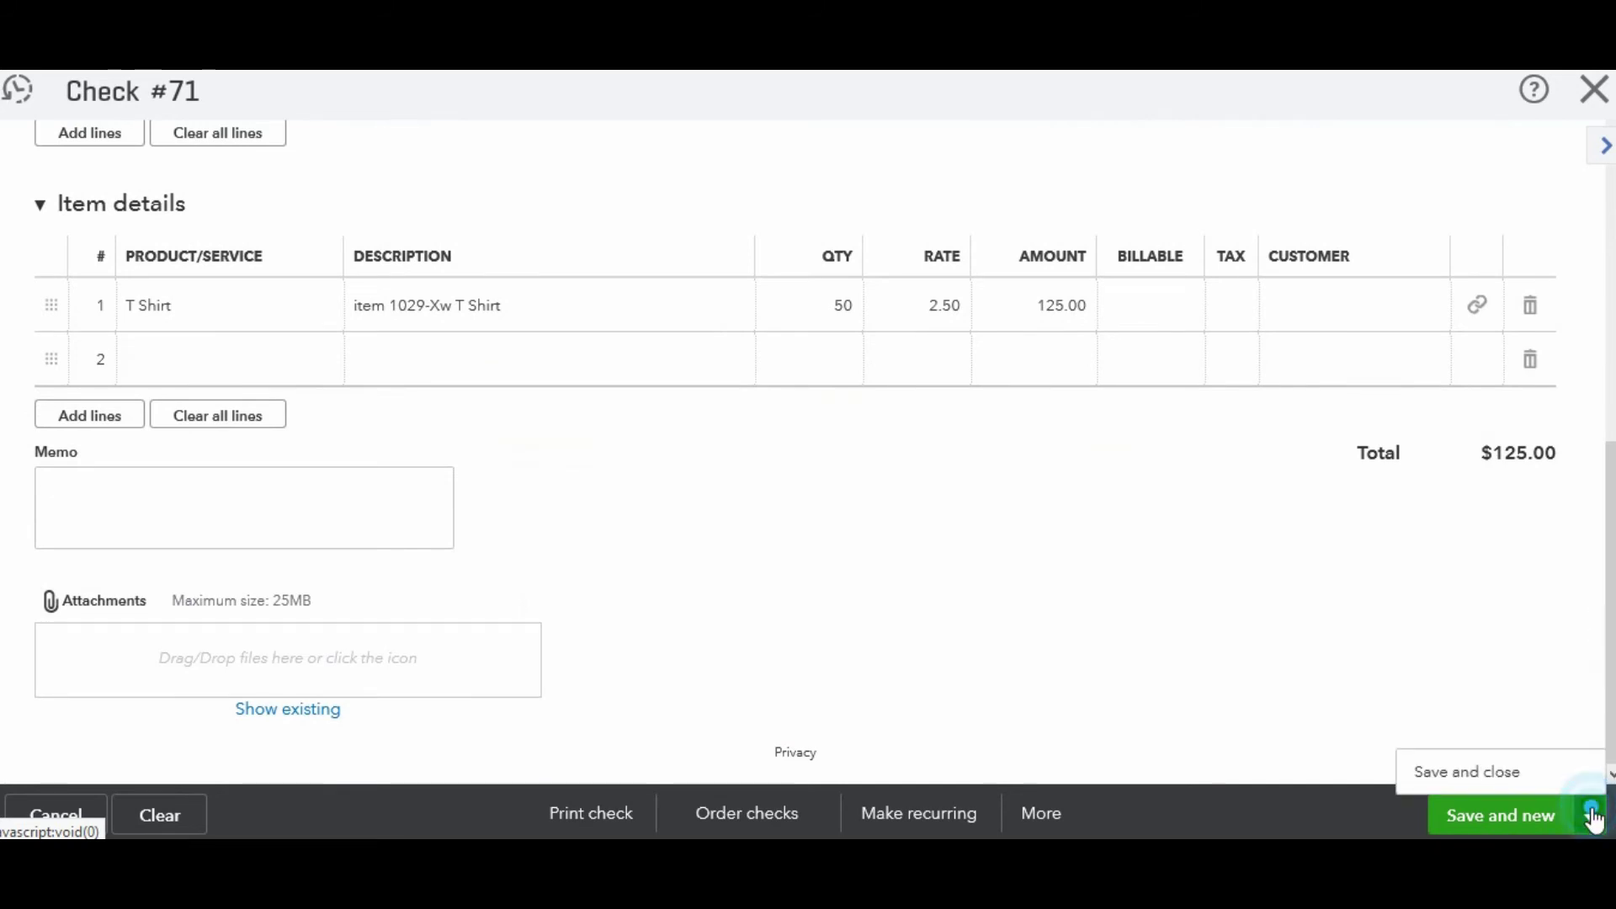
click(1538, 776)
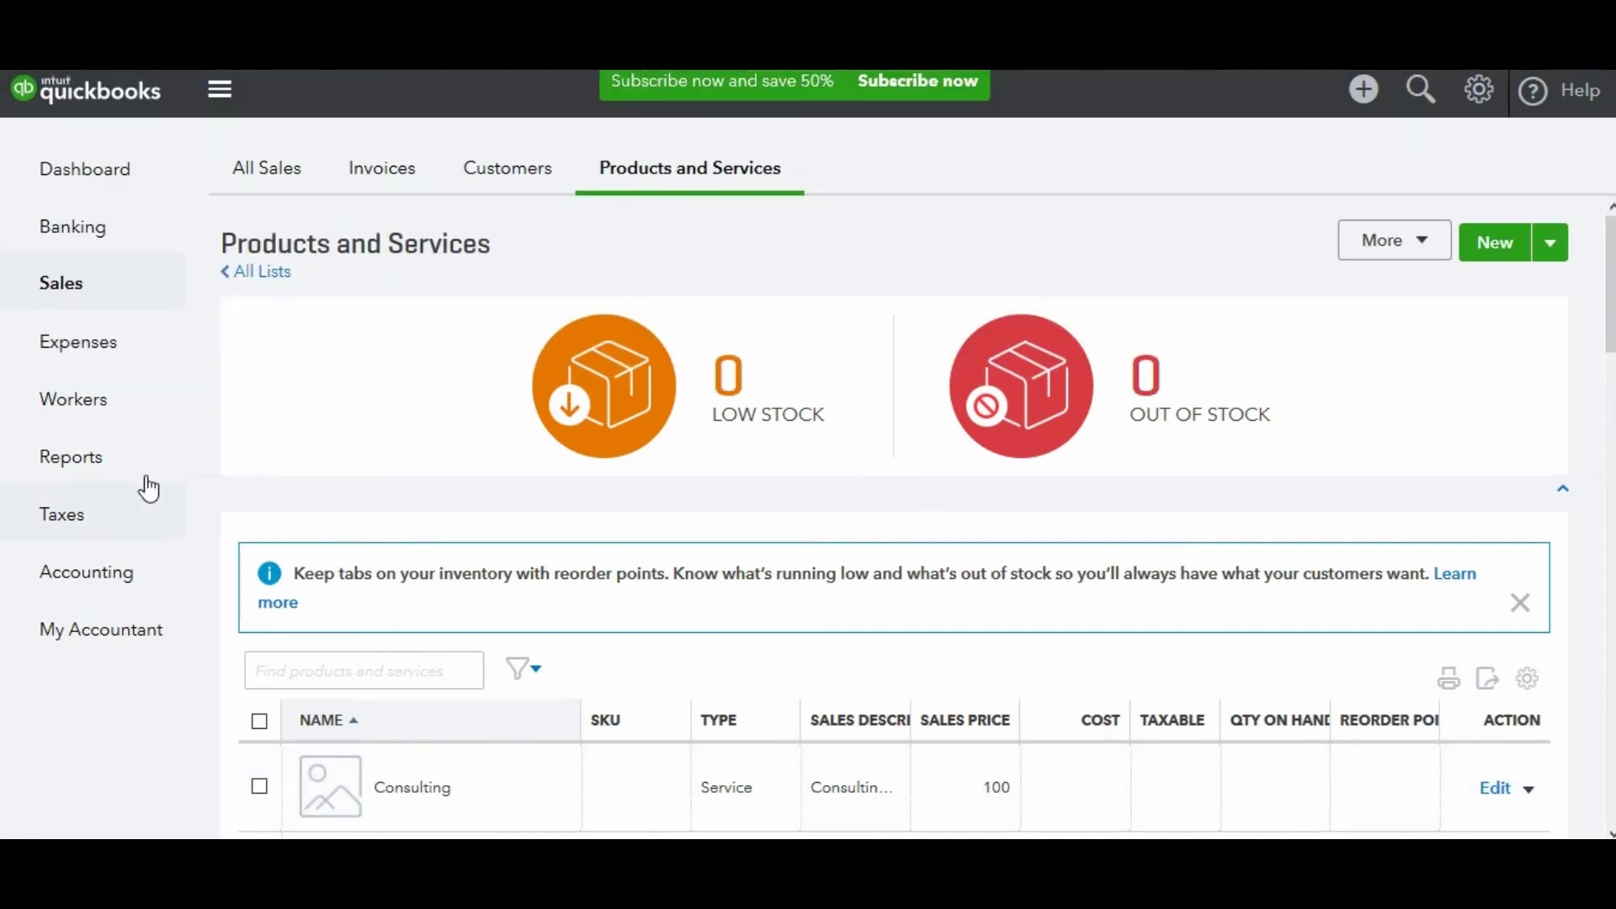
Step: Search the reports for "inv" and open the Physical Inventory Worksheet
click(98, 483)
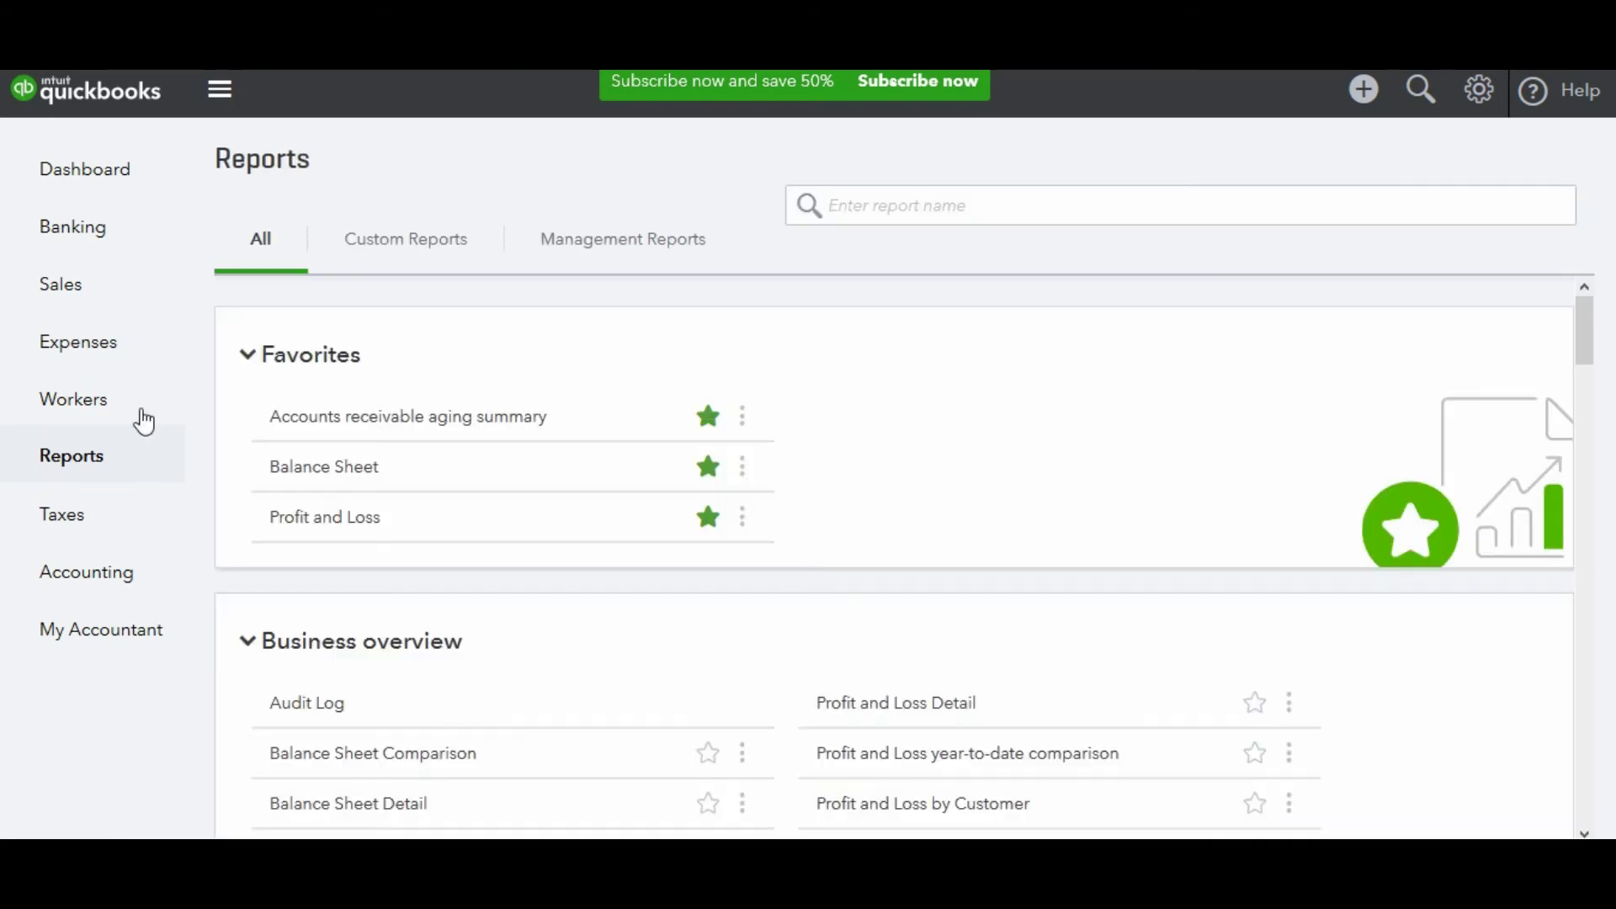
click(867, 206)
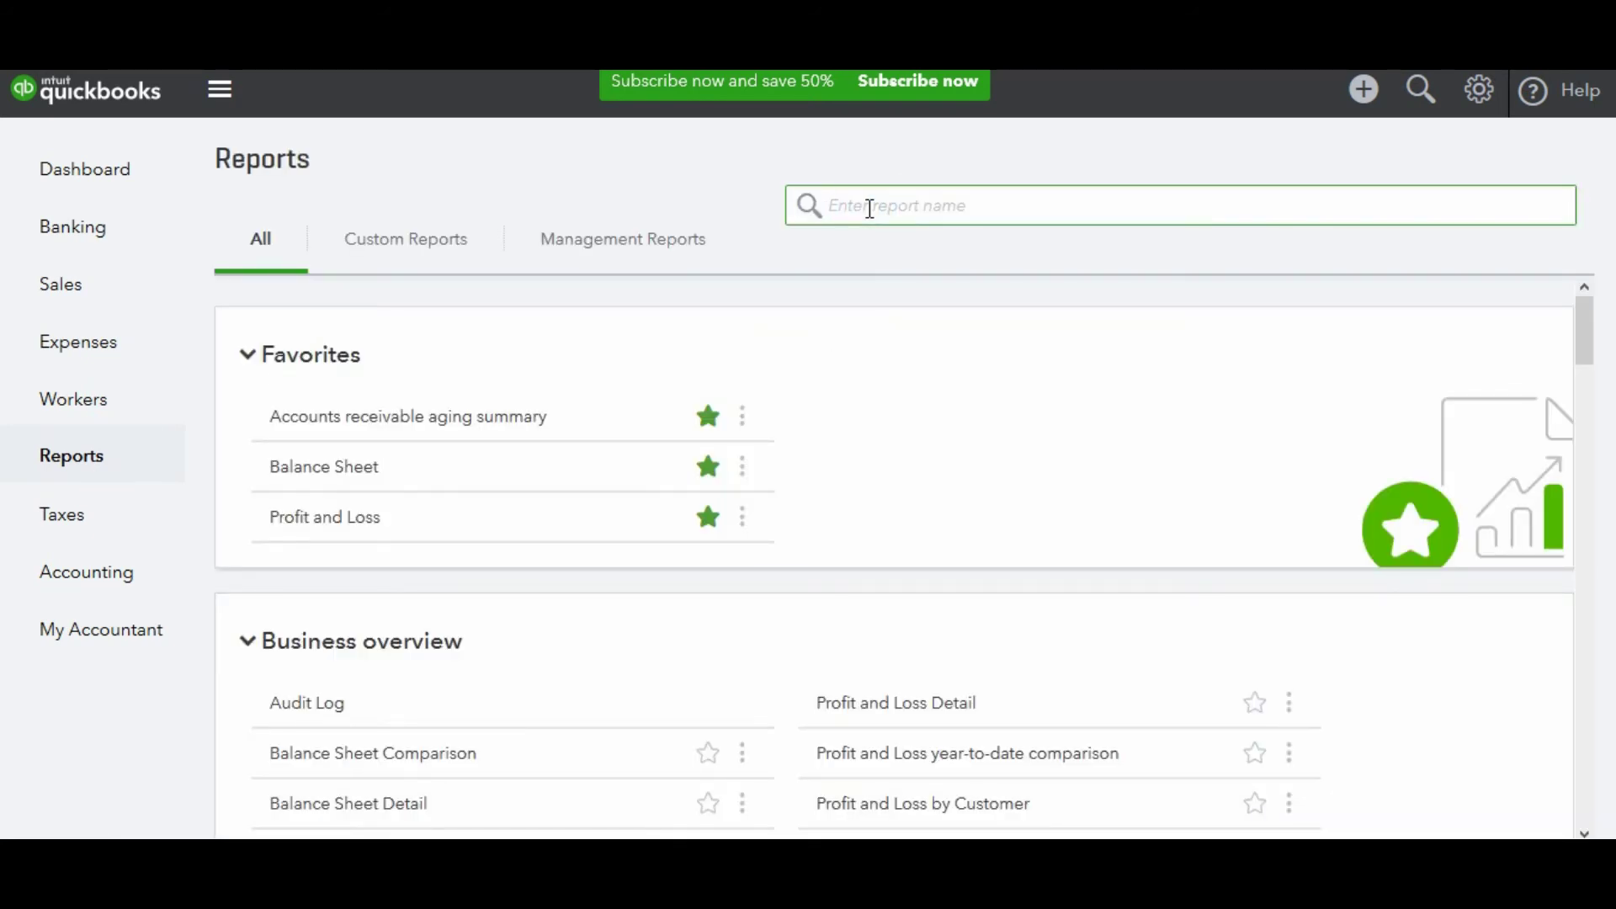
text(inv)
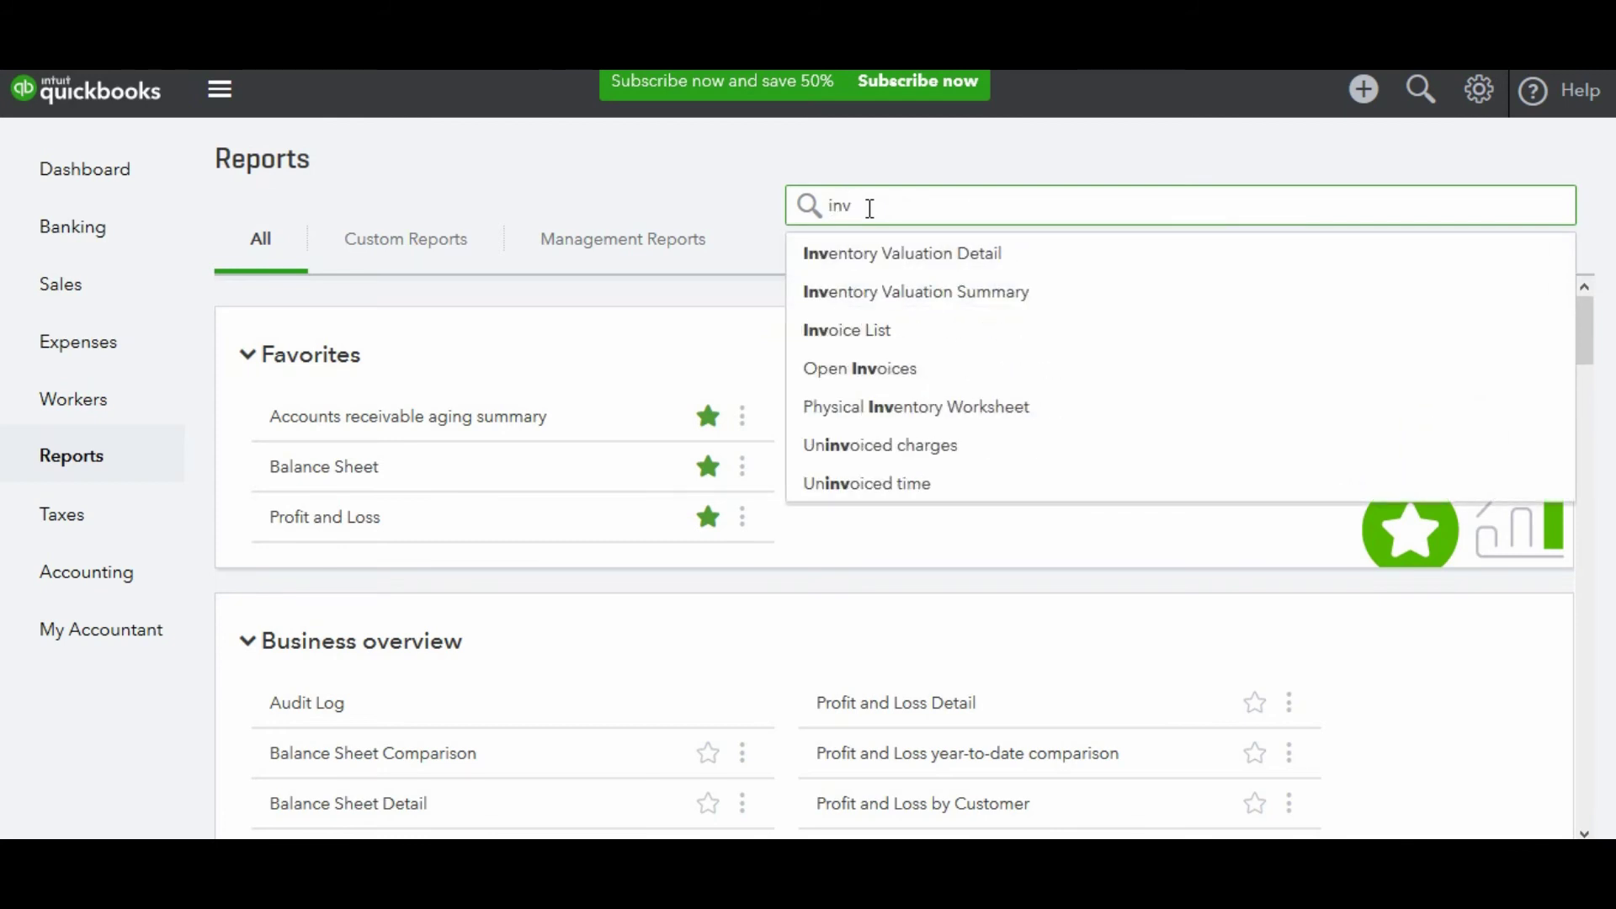
click(915, 408)
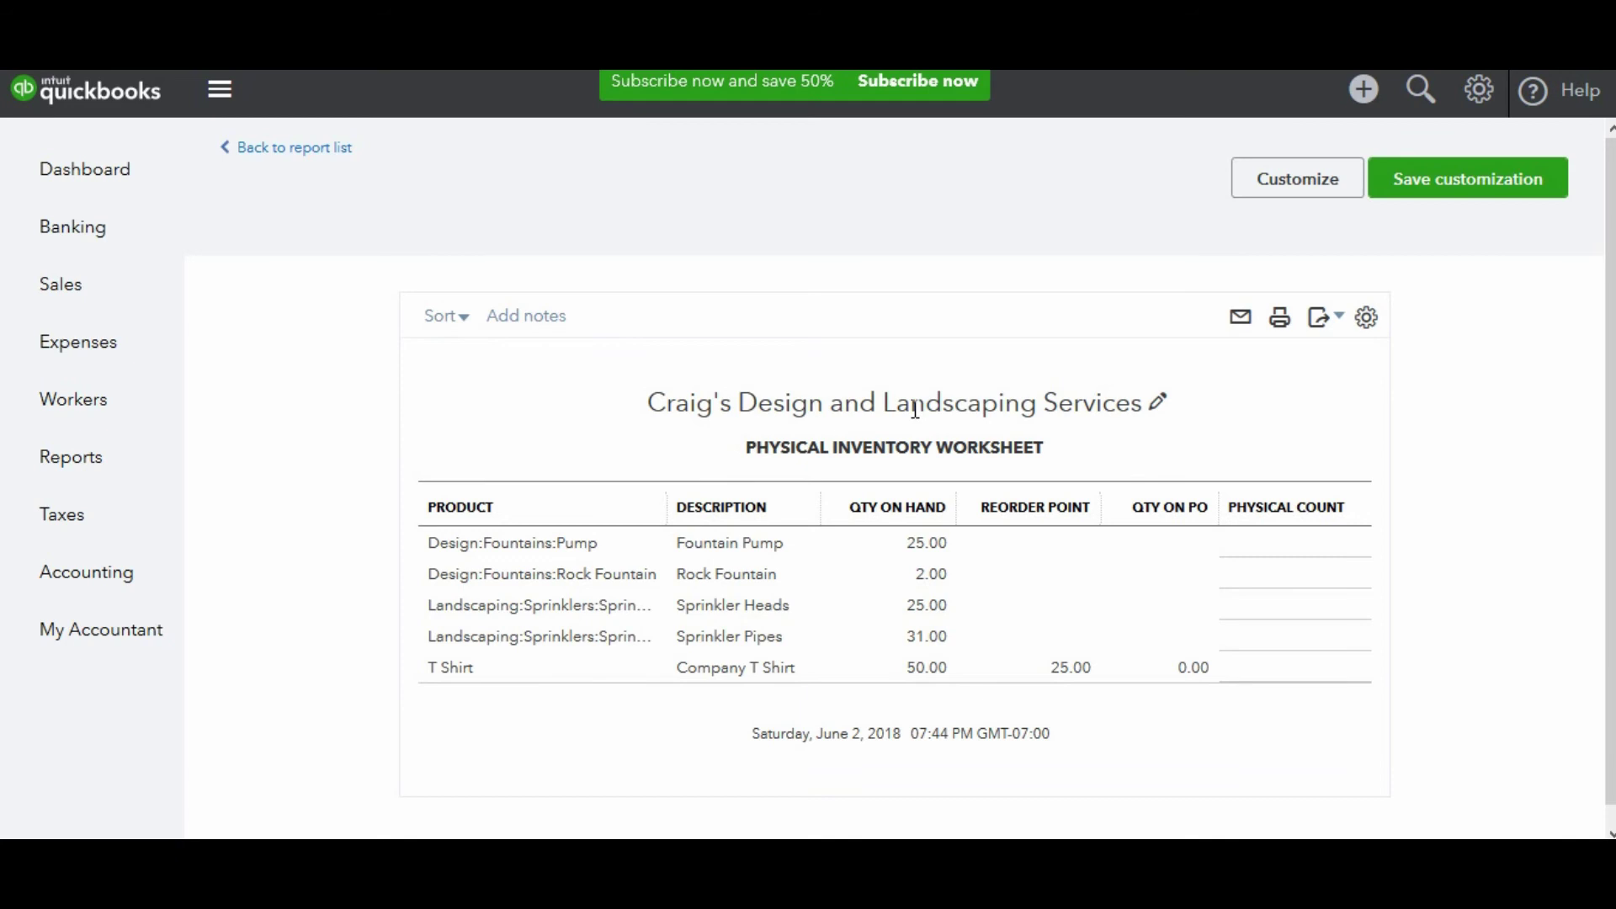
Step: Start an inventory quantity adjustment and add a new inventory adjustment account named Inventory Adjustment
click(1377, 105)
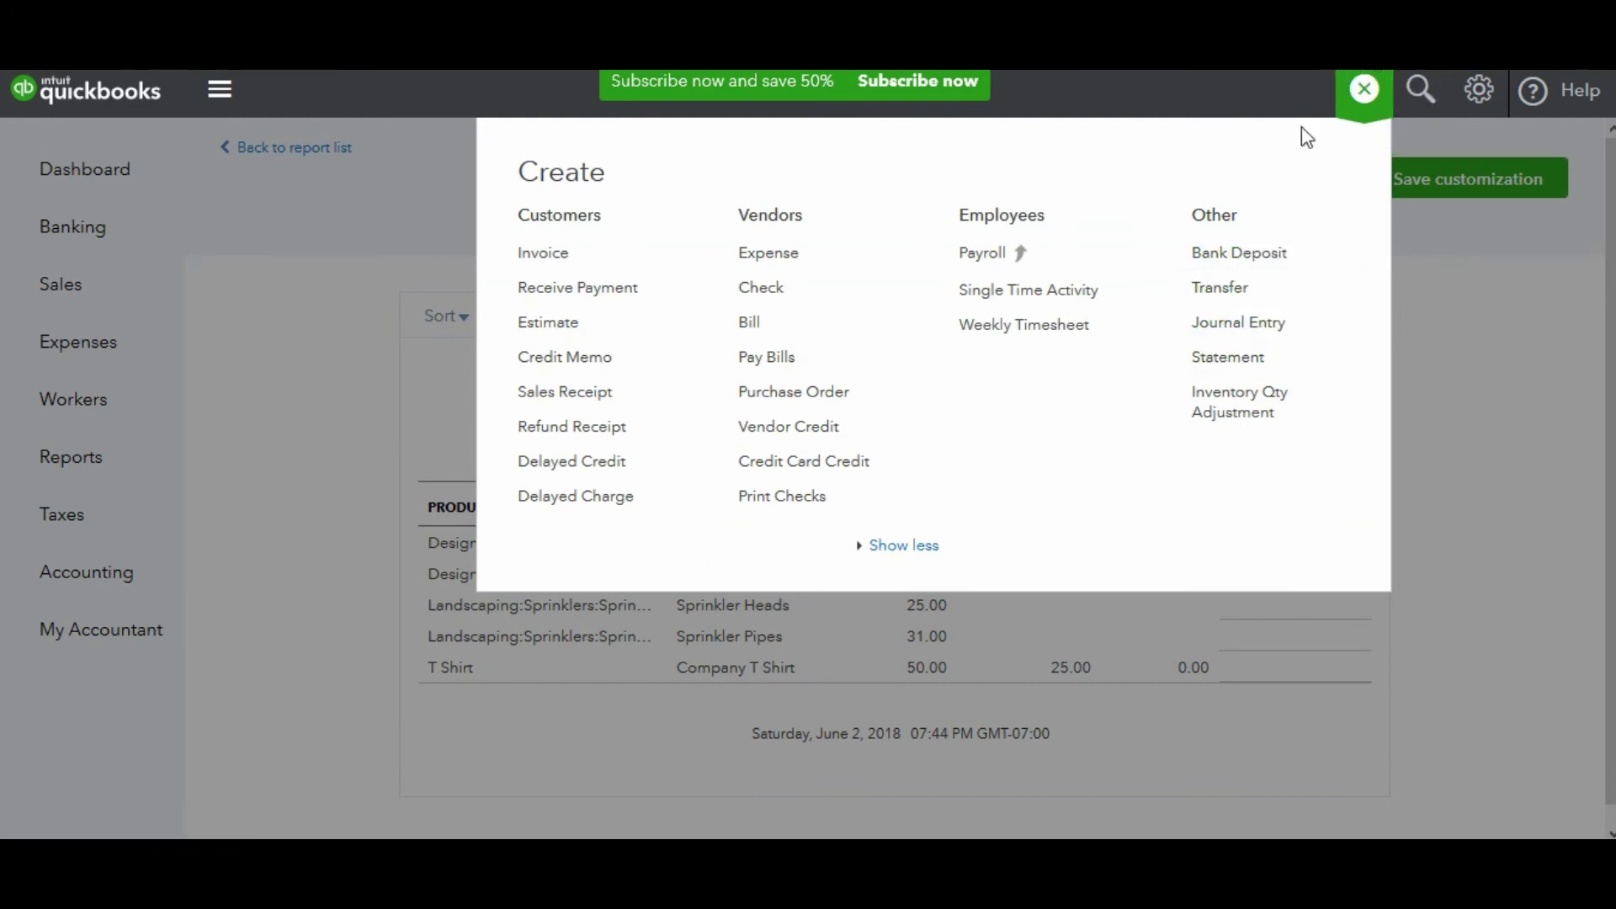
click(1247, 416)
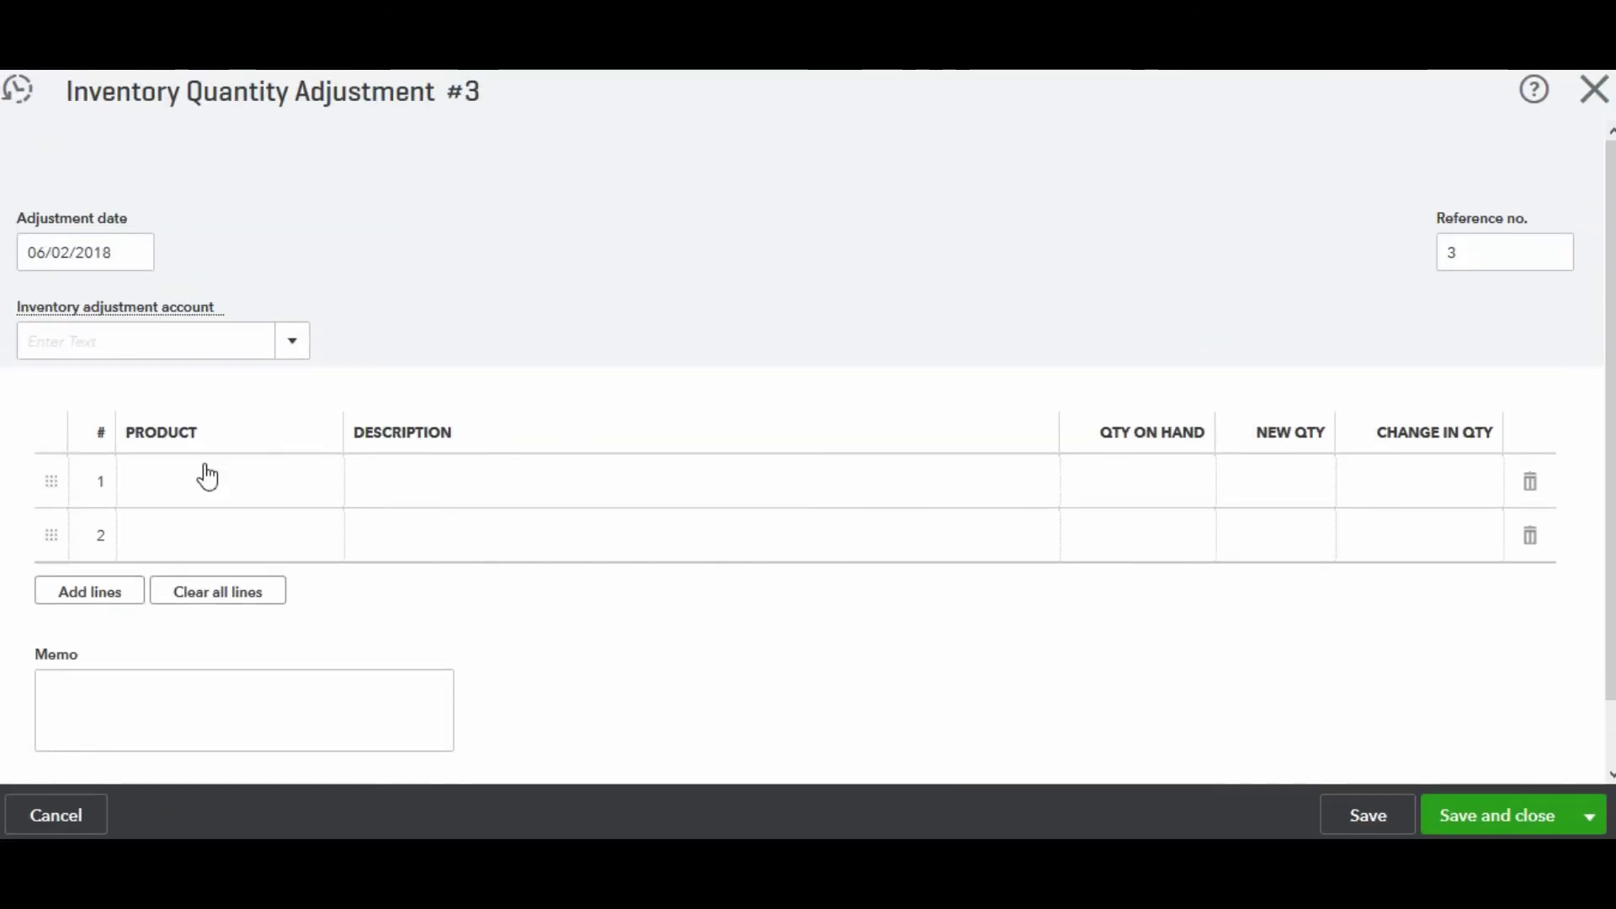
click(212, 342)
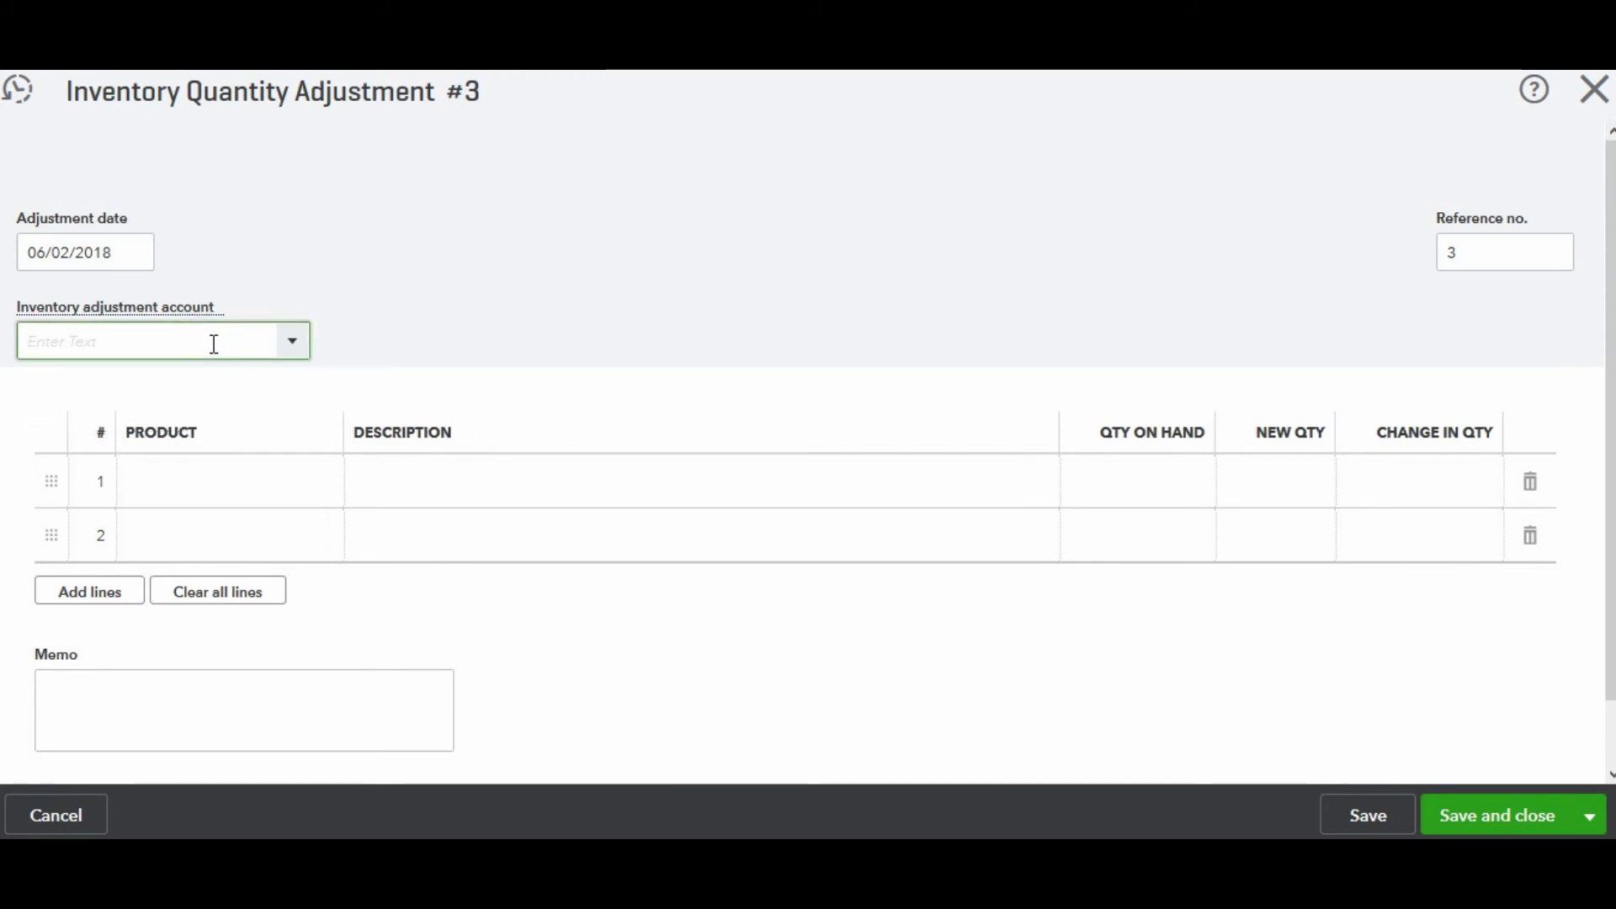
text(Invent)
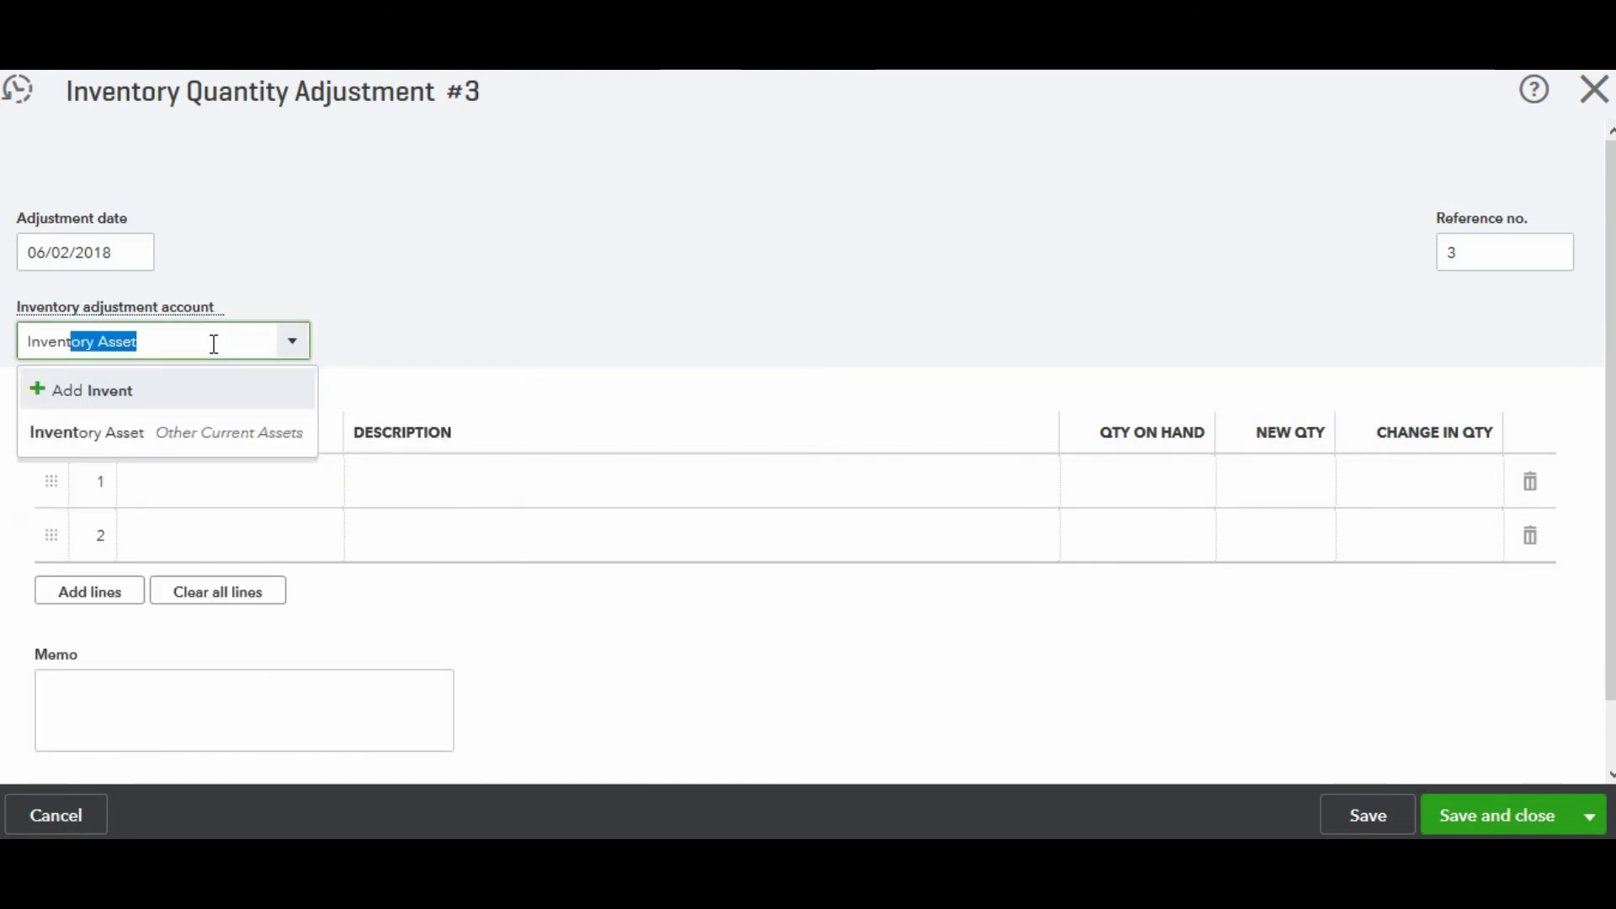
text(ory)
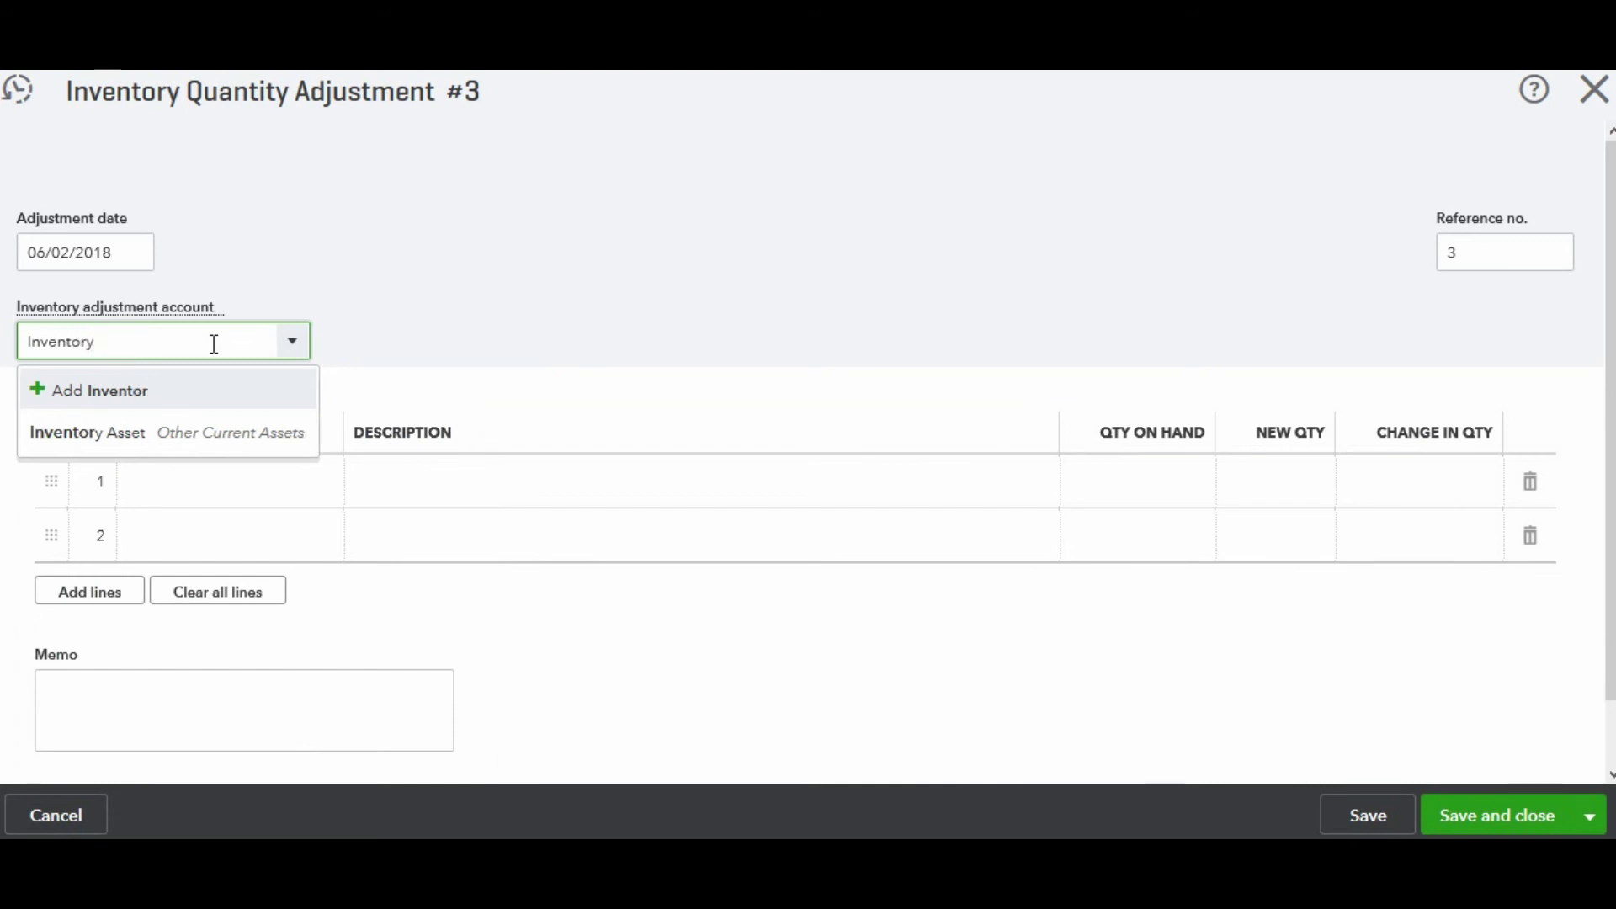
text( Ad)
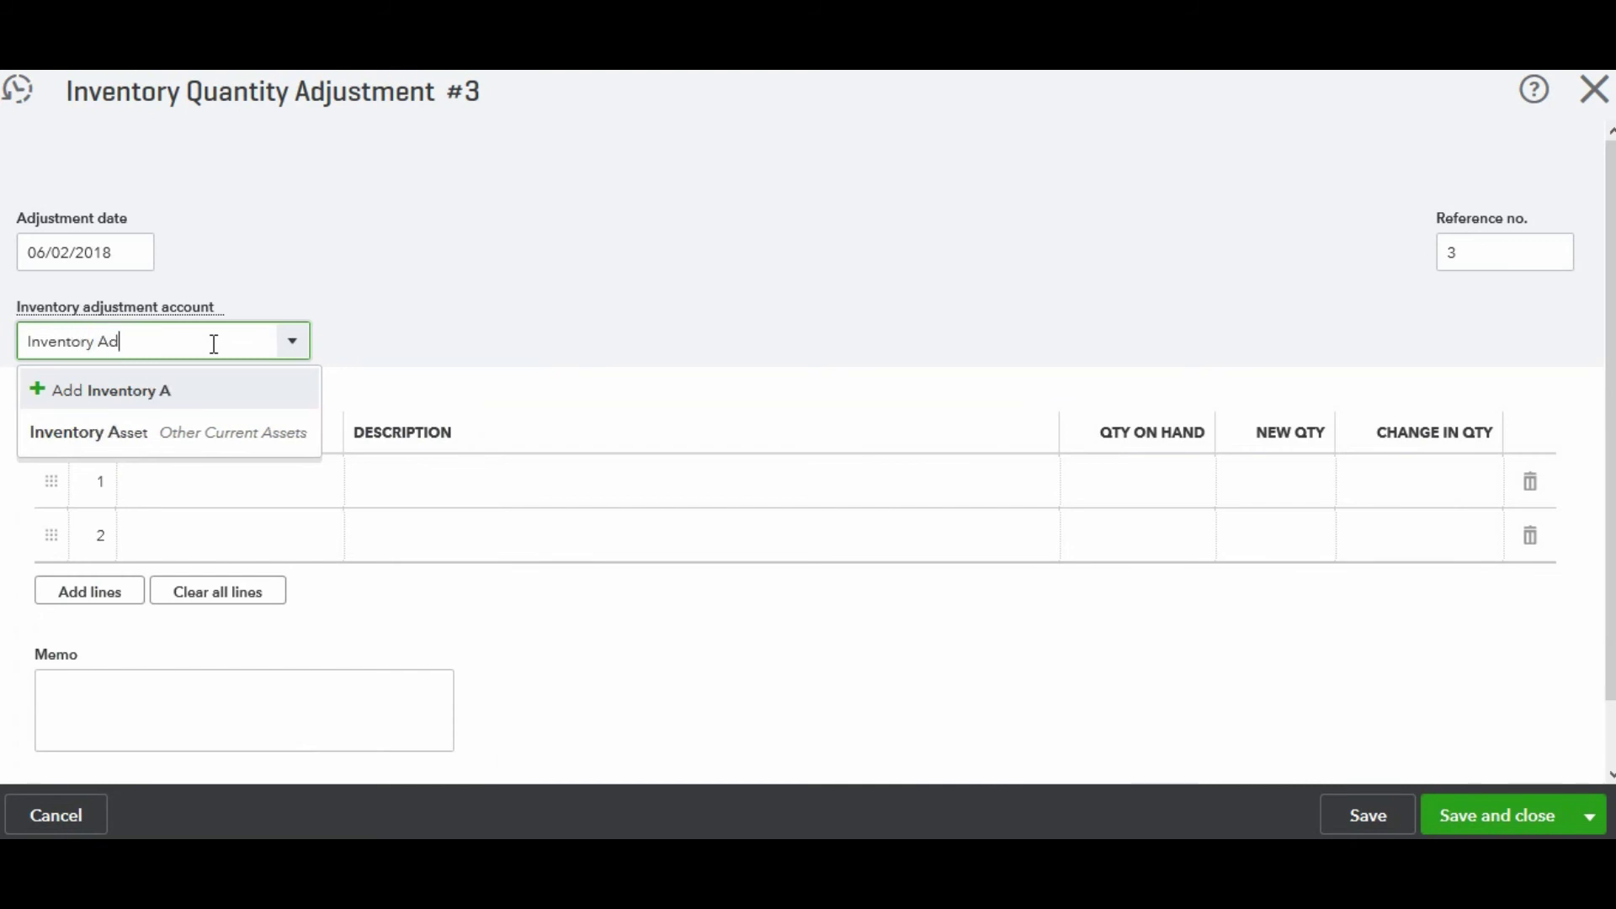
text(justment)
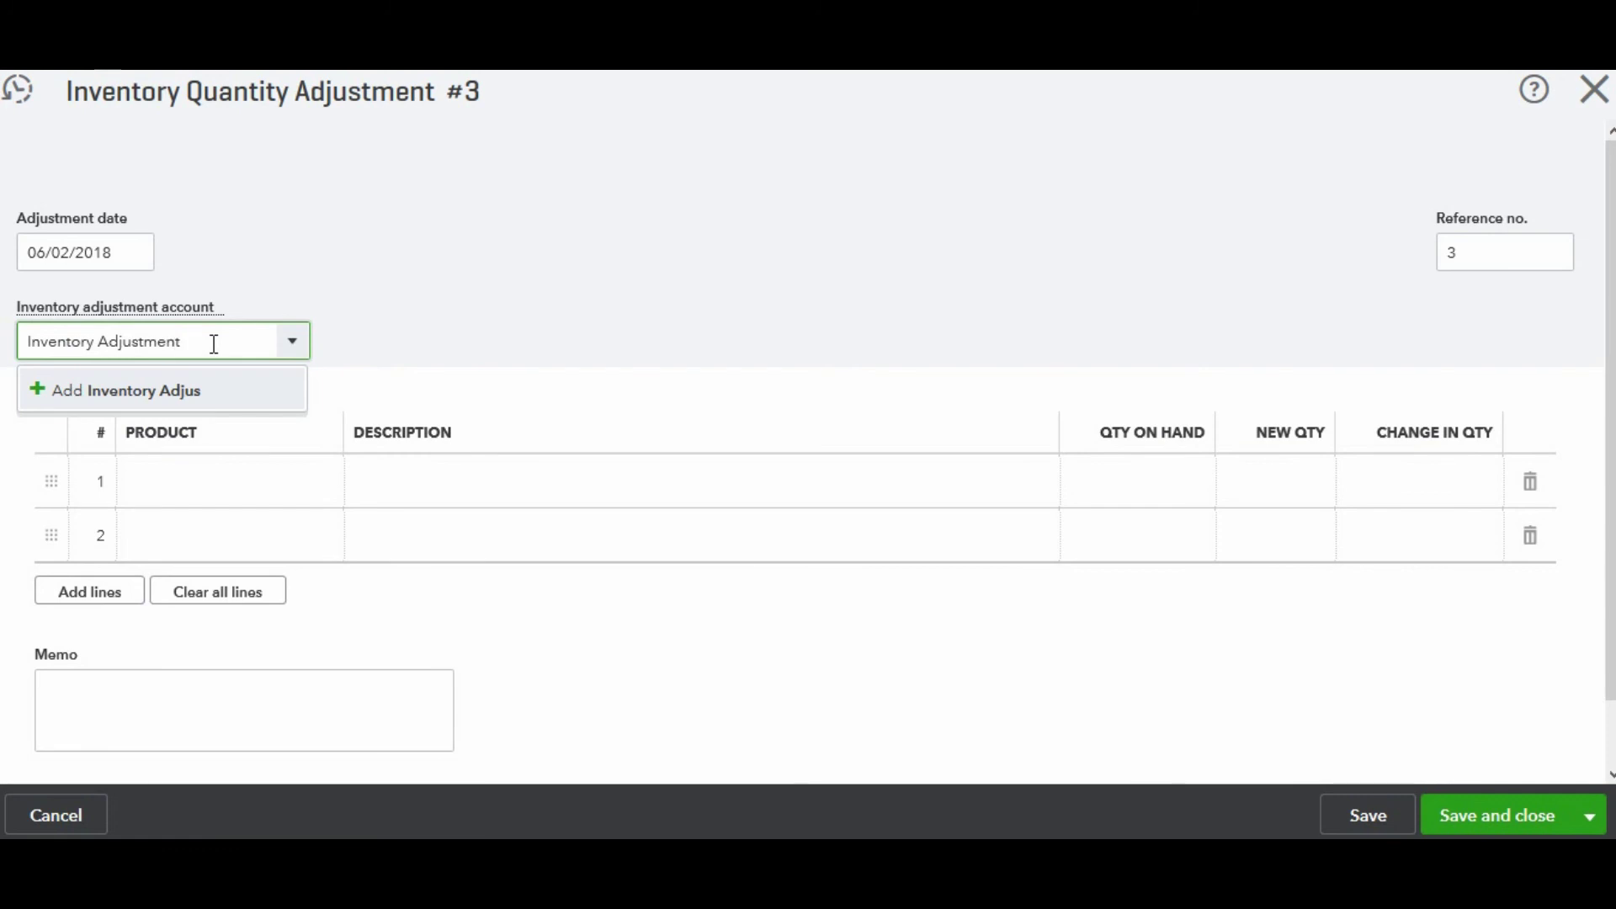
click(140, 389)
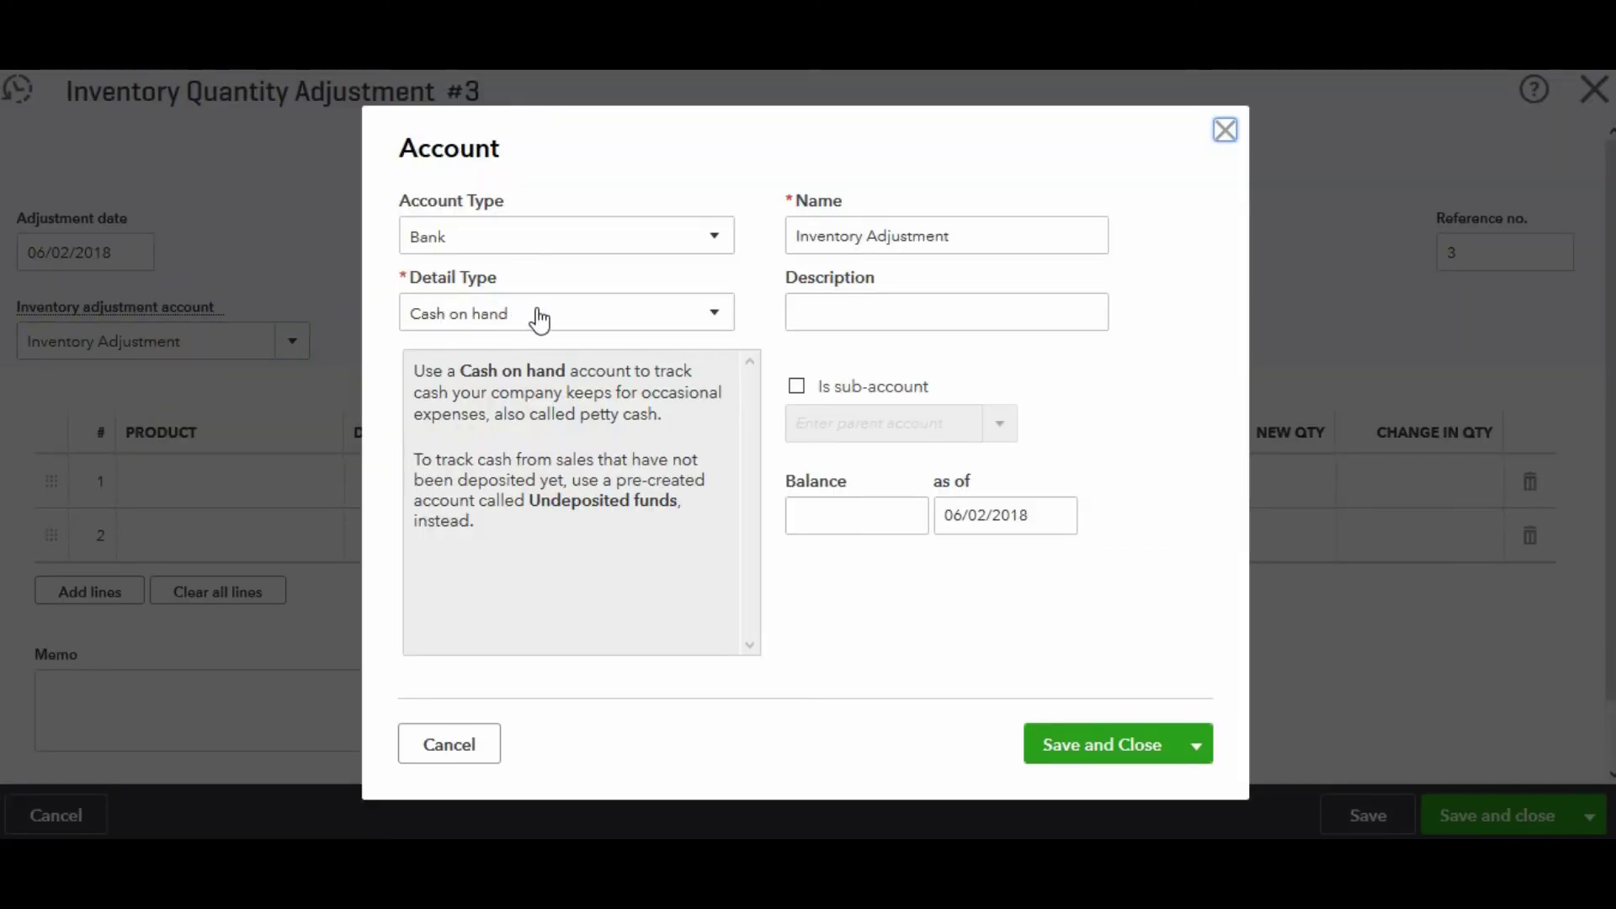
Step: Try the Expenses account type for the new account and look through its detail types
click(583, 239)
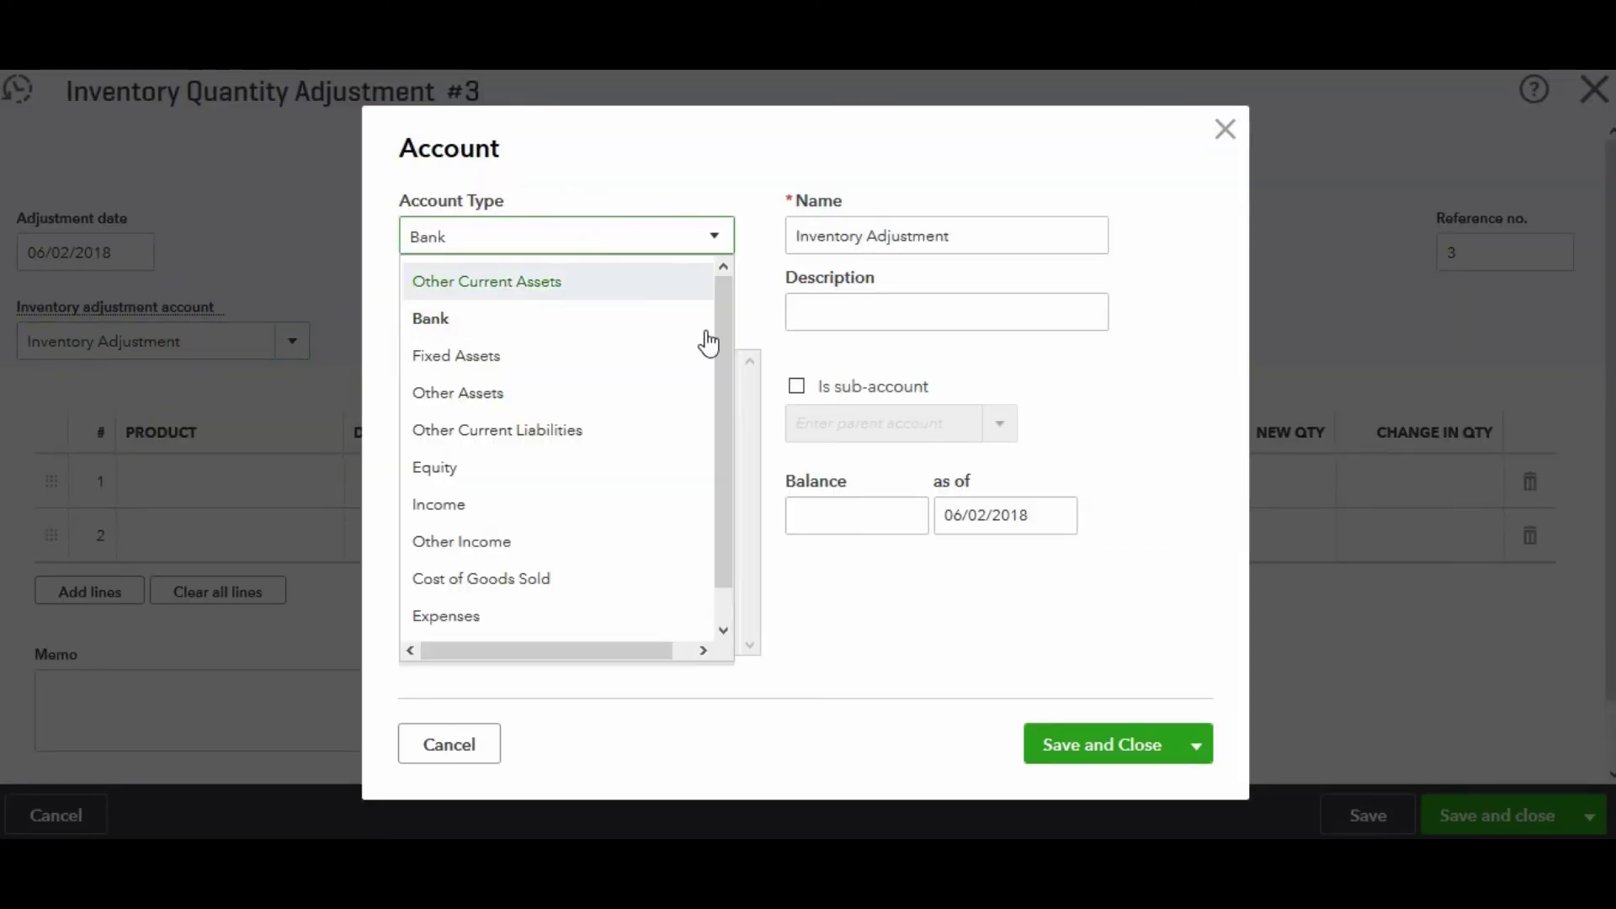
drag(724, 325, 572, 577)
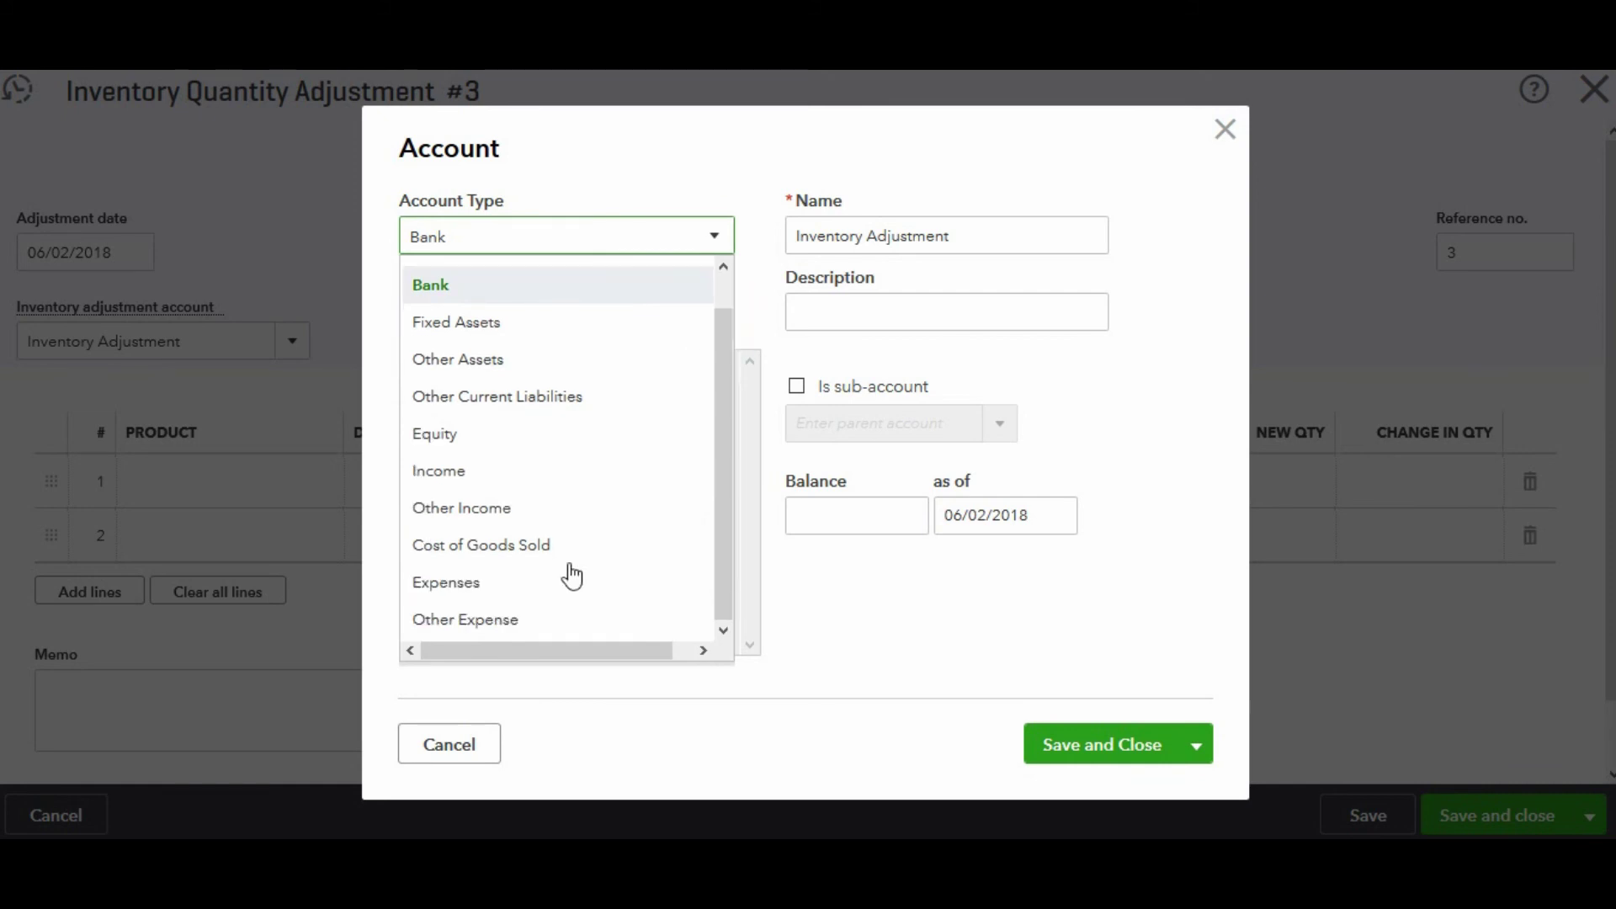
click(514, 589)
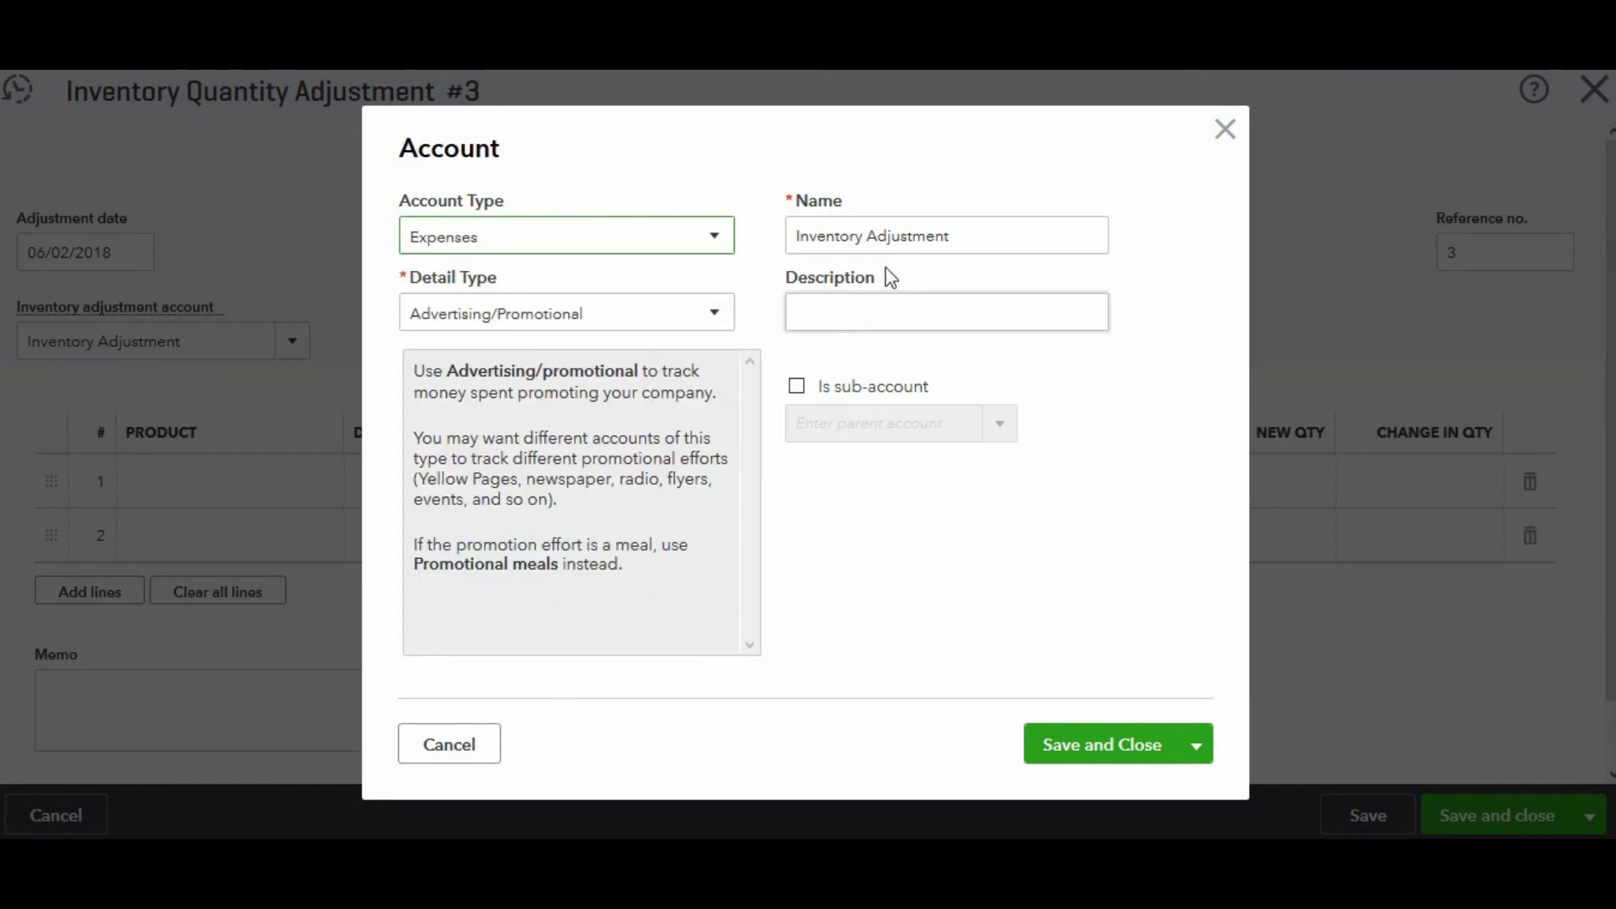
click(712, 318)
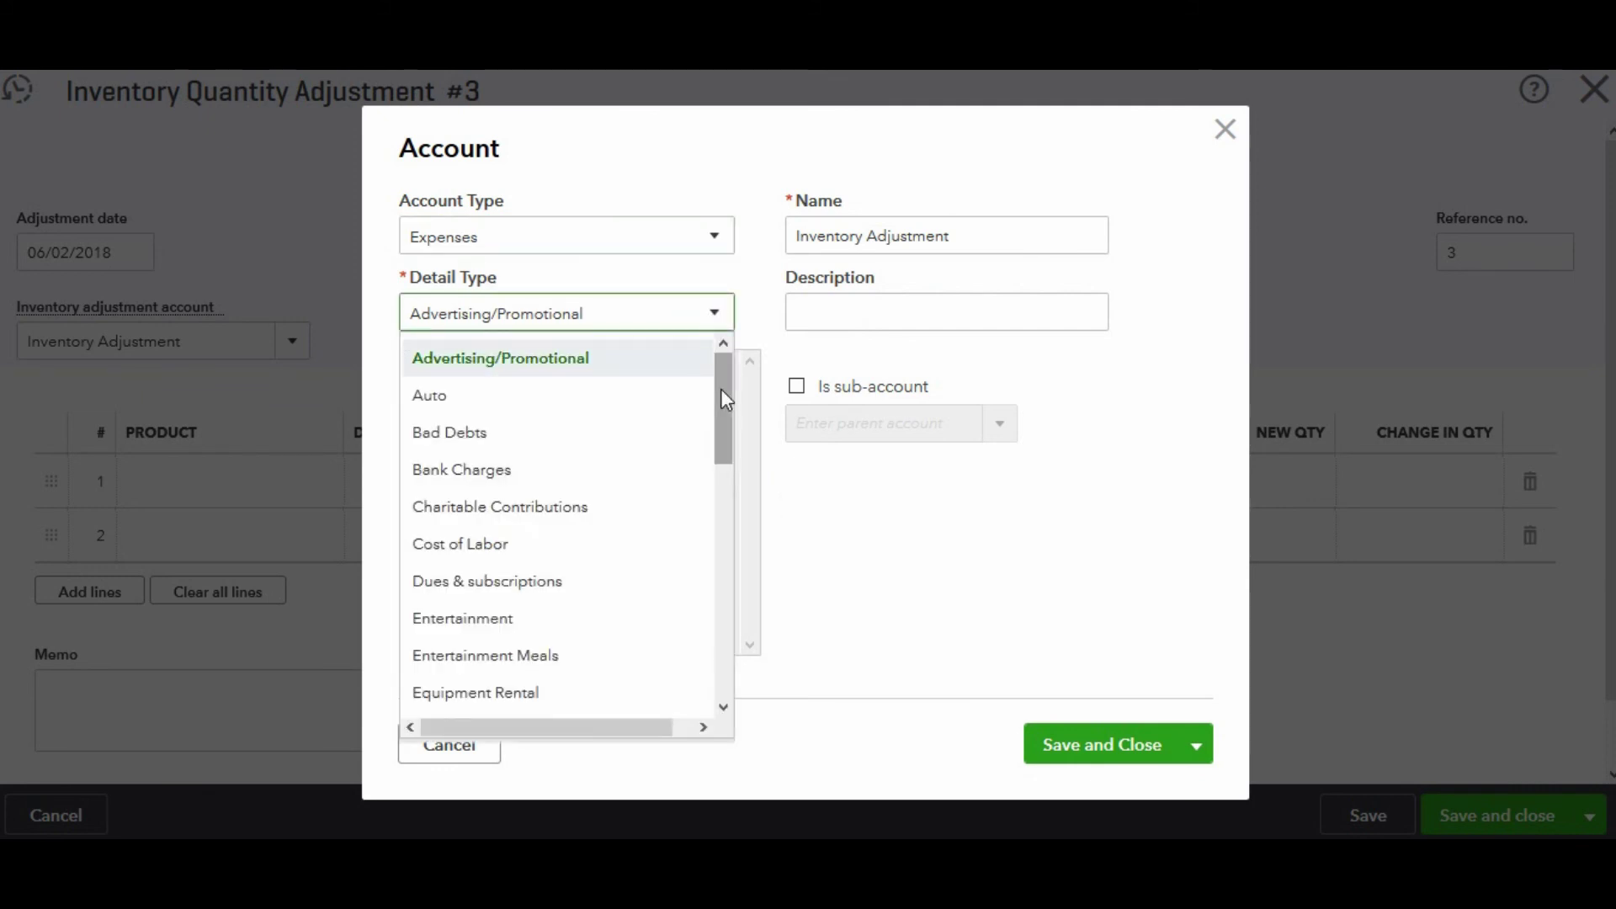
drag(721, 388, 705, 662)
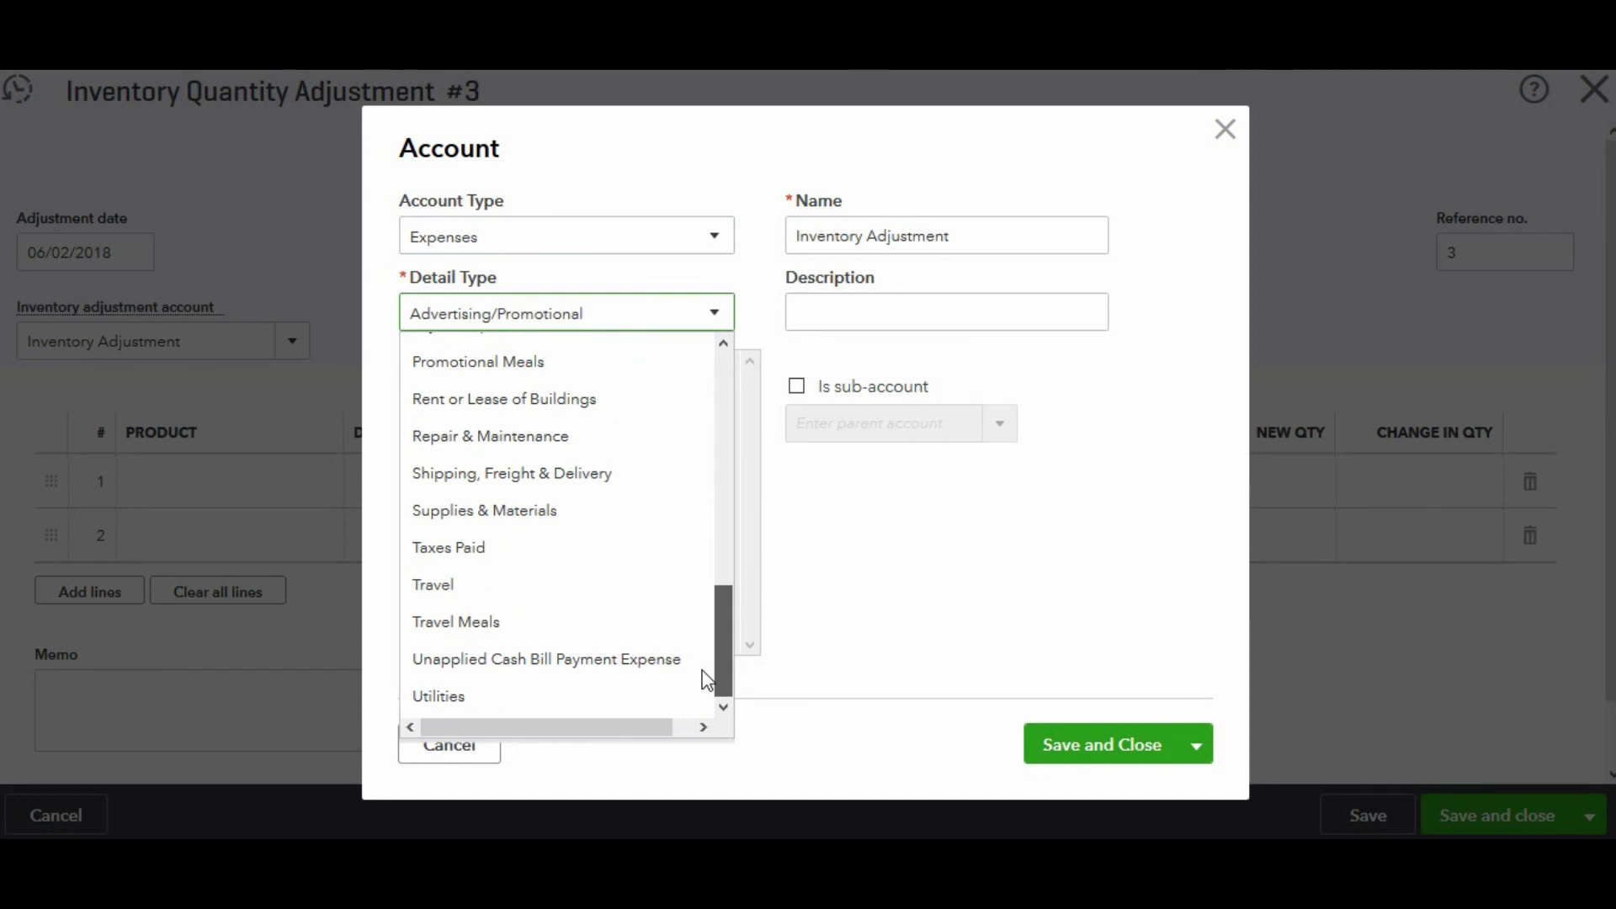
drag(705, 678, 705, 579)
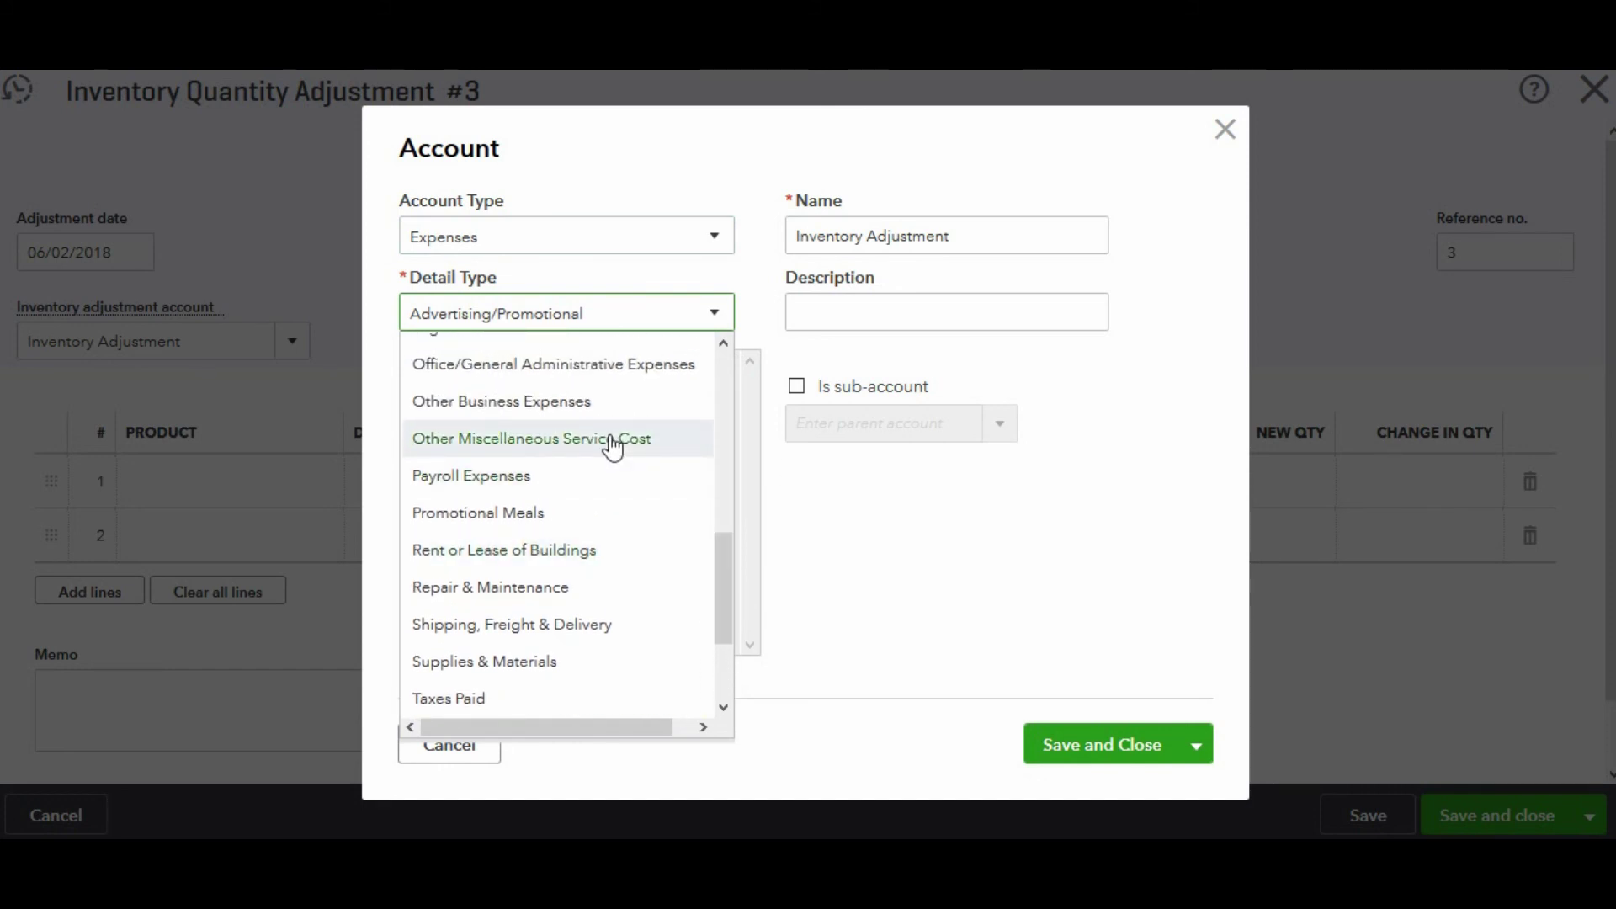
Step: Set the new account's type to Other Expense with detail type Other Miscellaneous Expense, and save the account
click(711, 237)
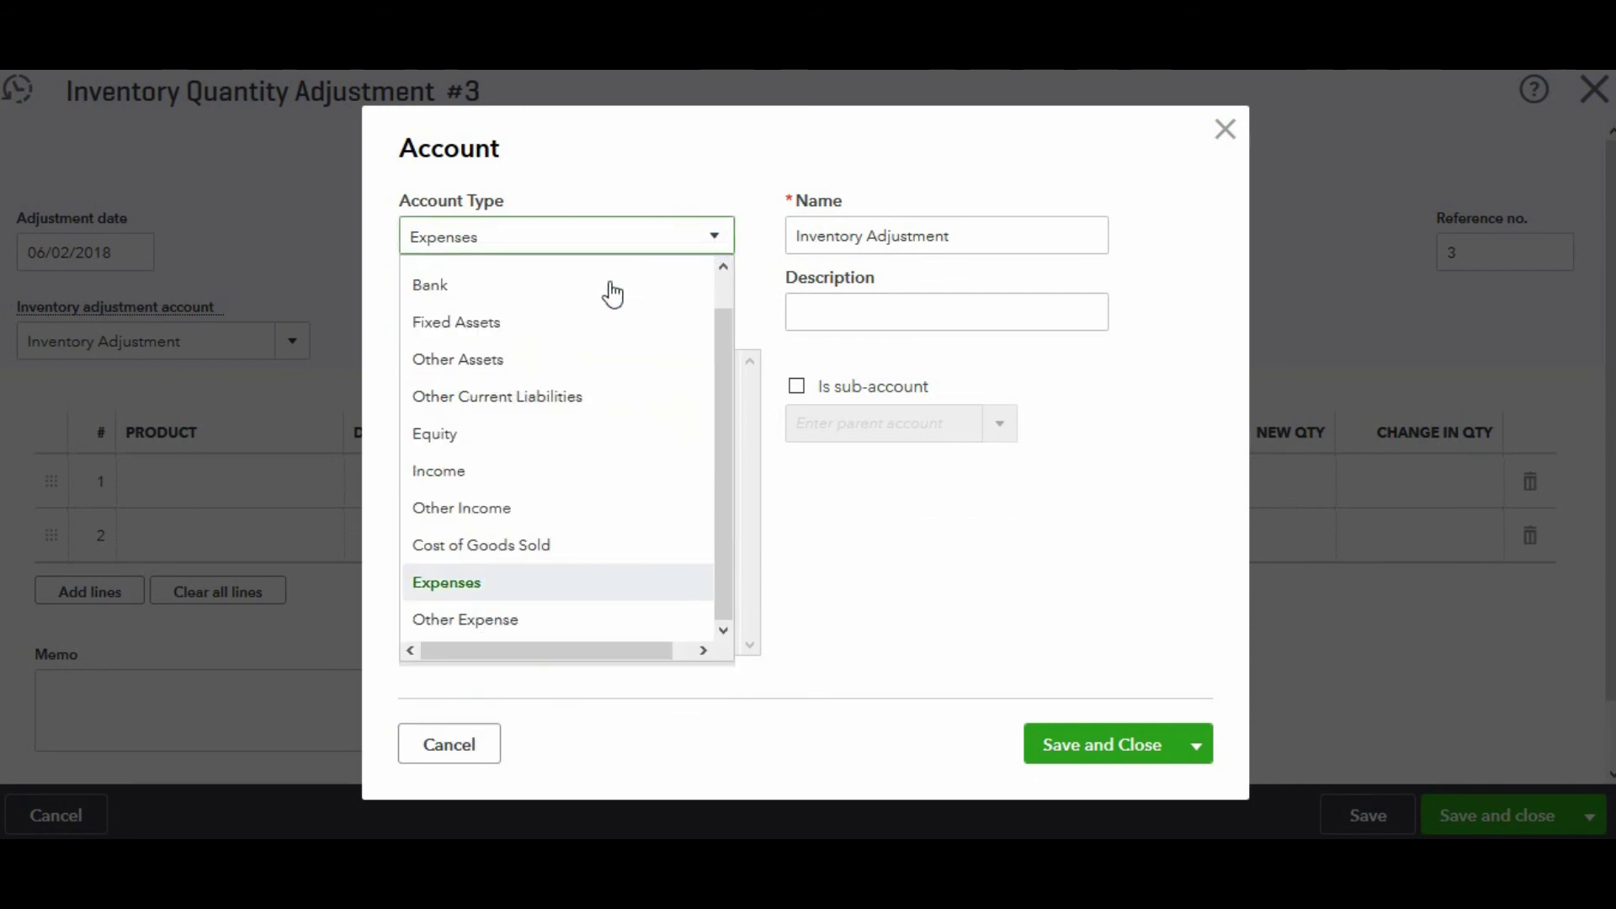
click(517, 628)
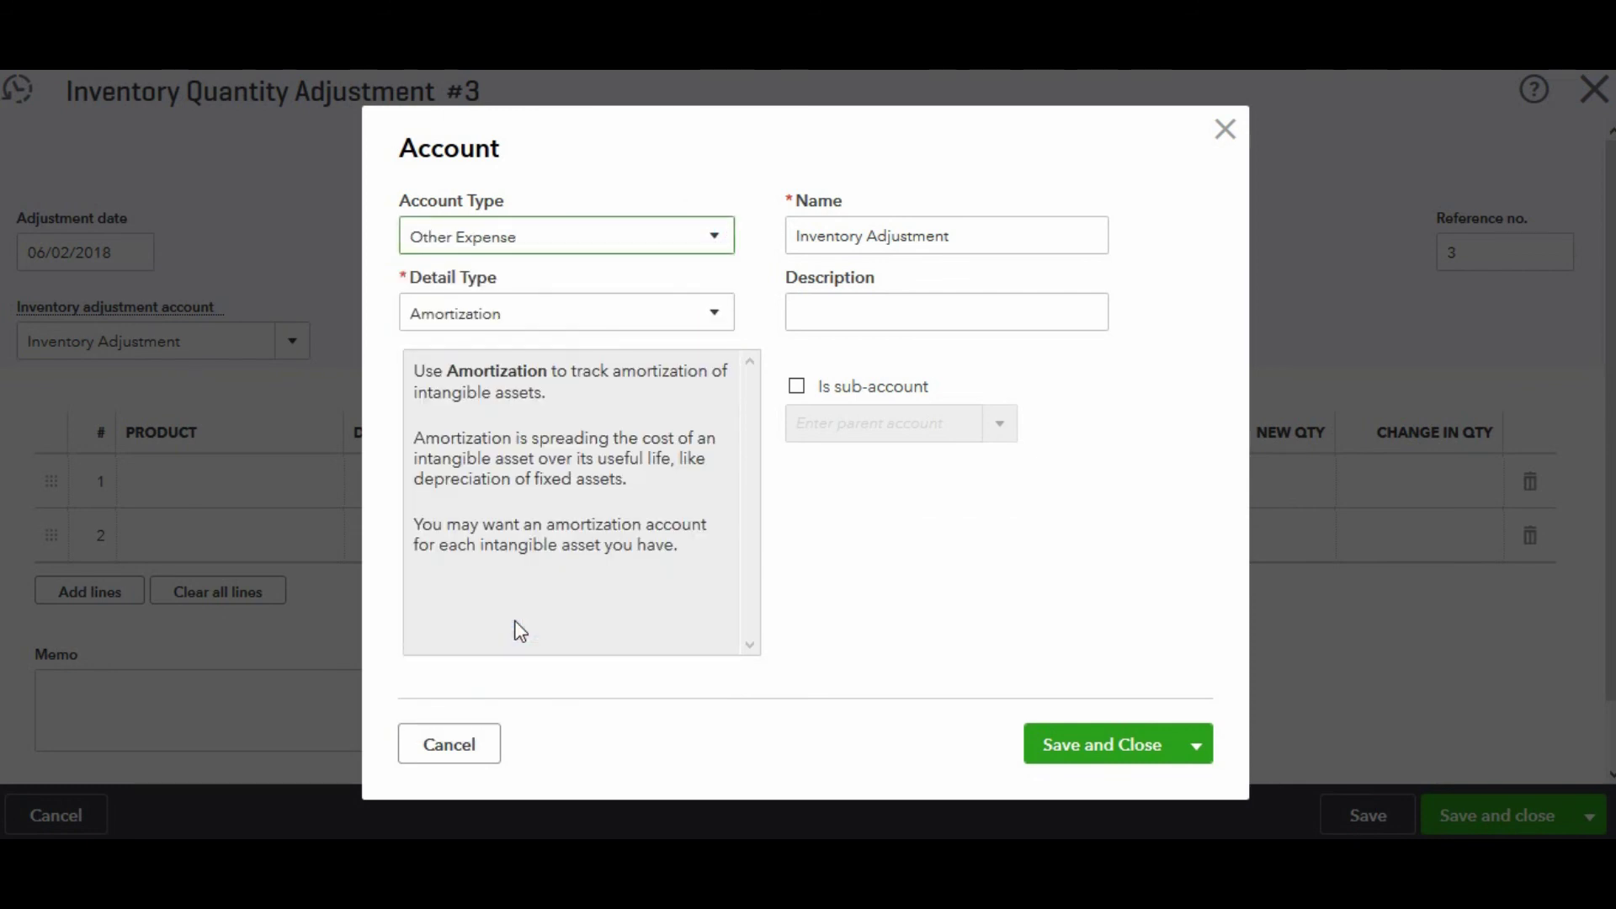
click(718, 313)
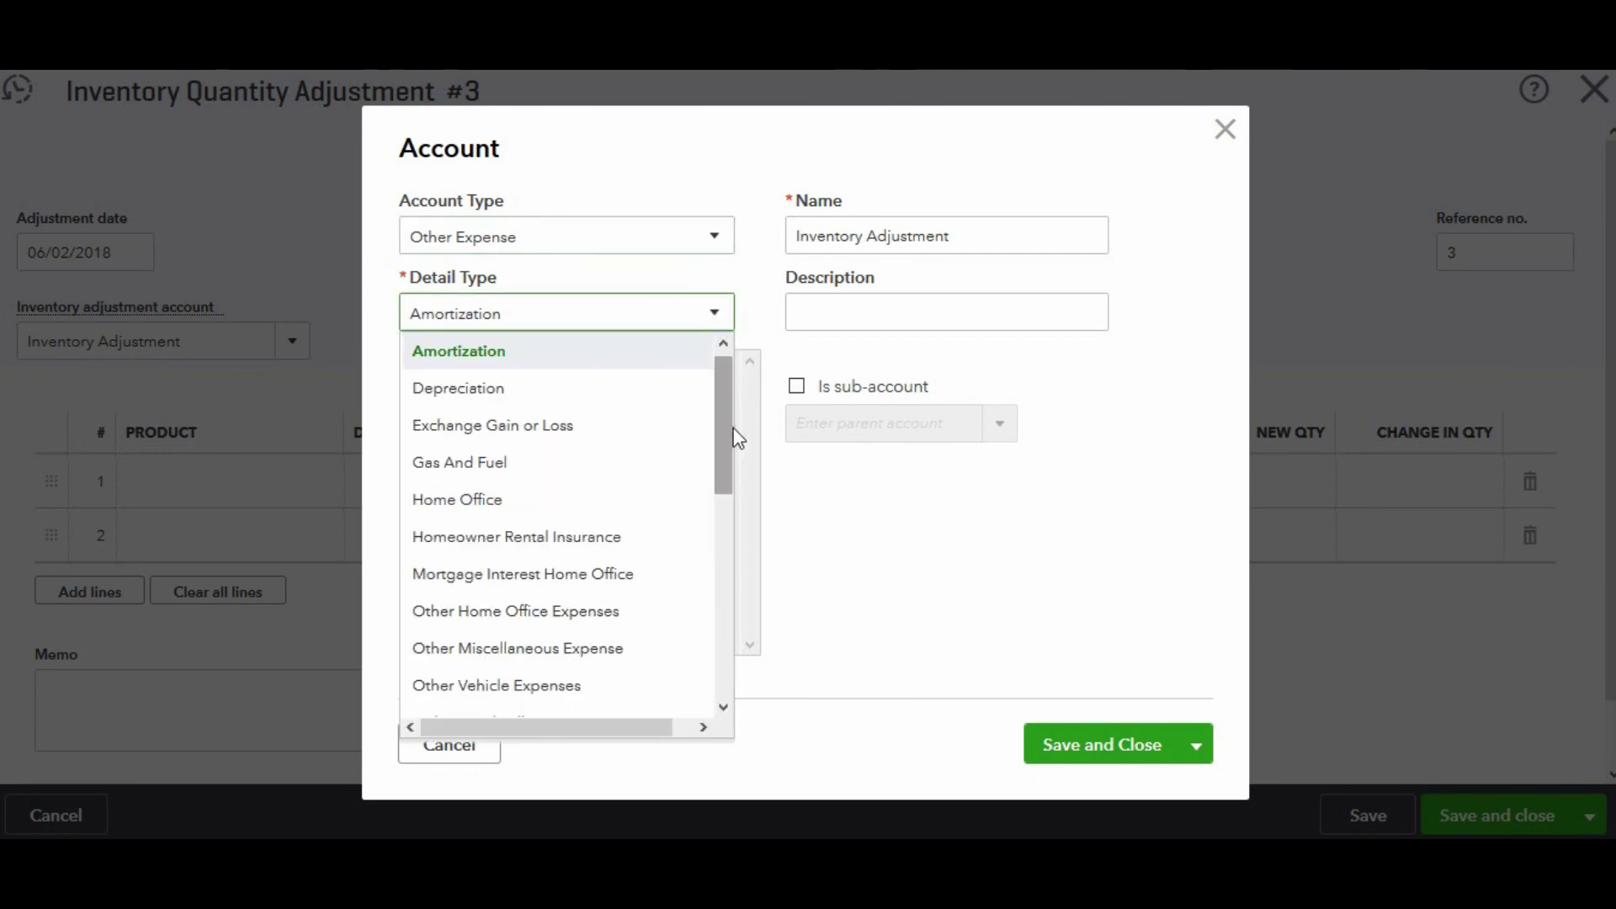
drag(720, 412, 733, 492)
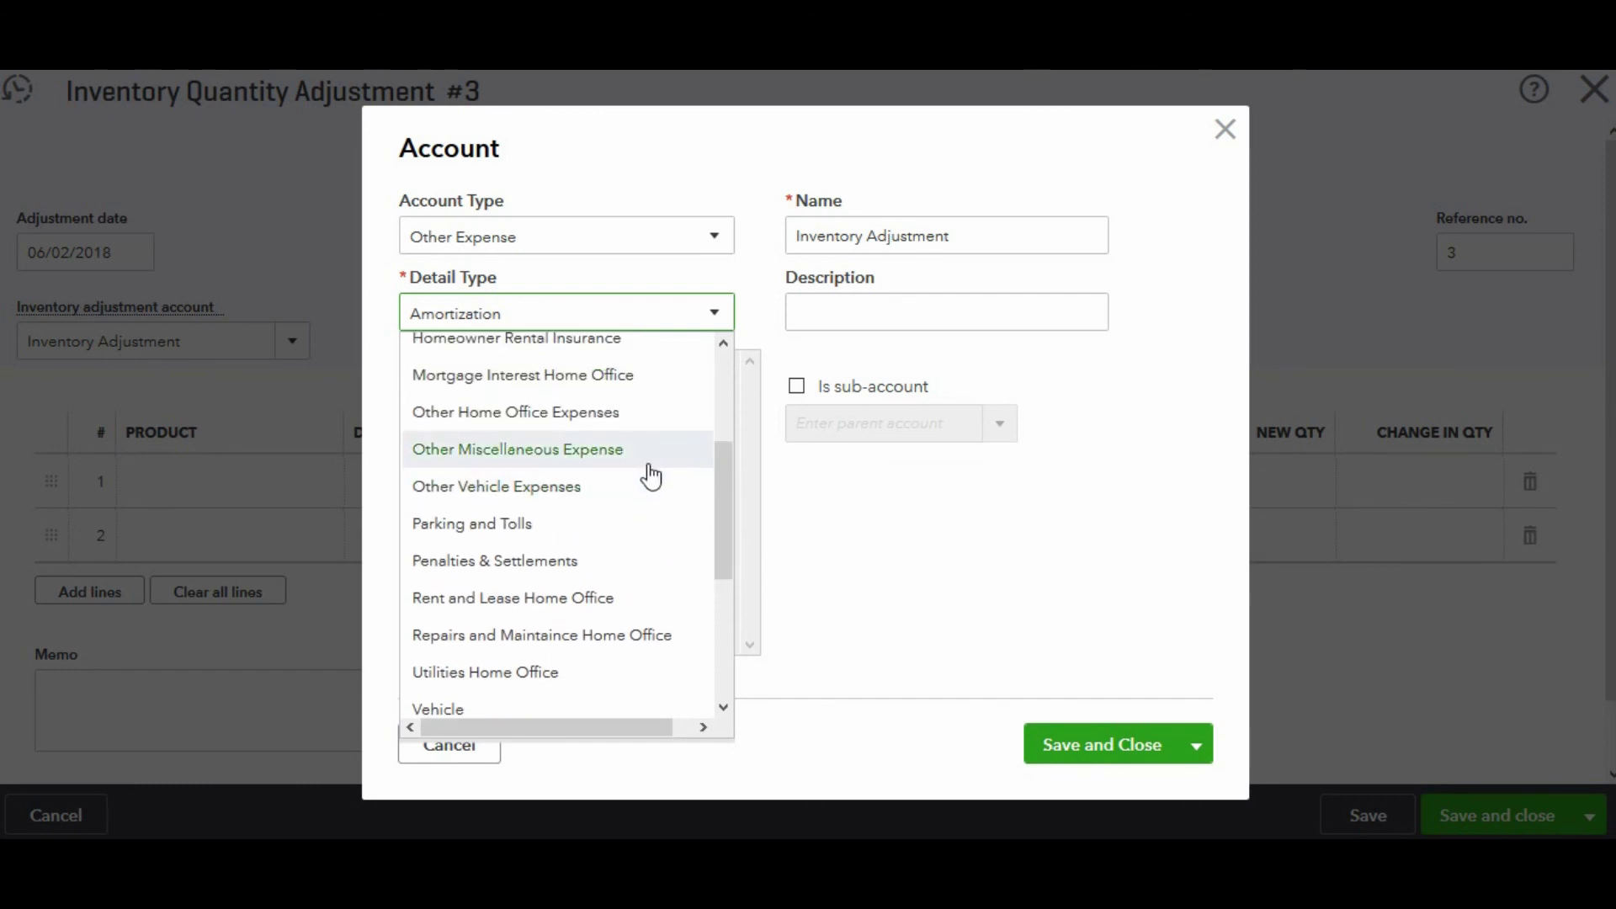
click(649, 467)
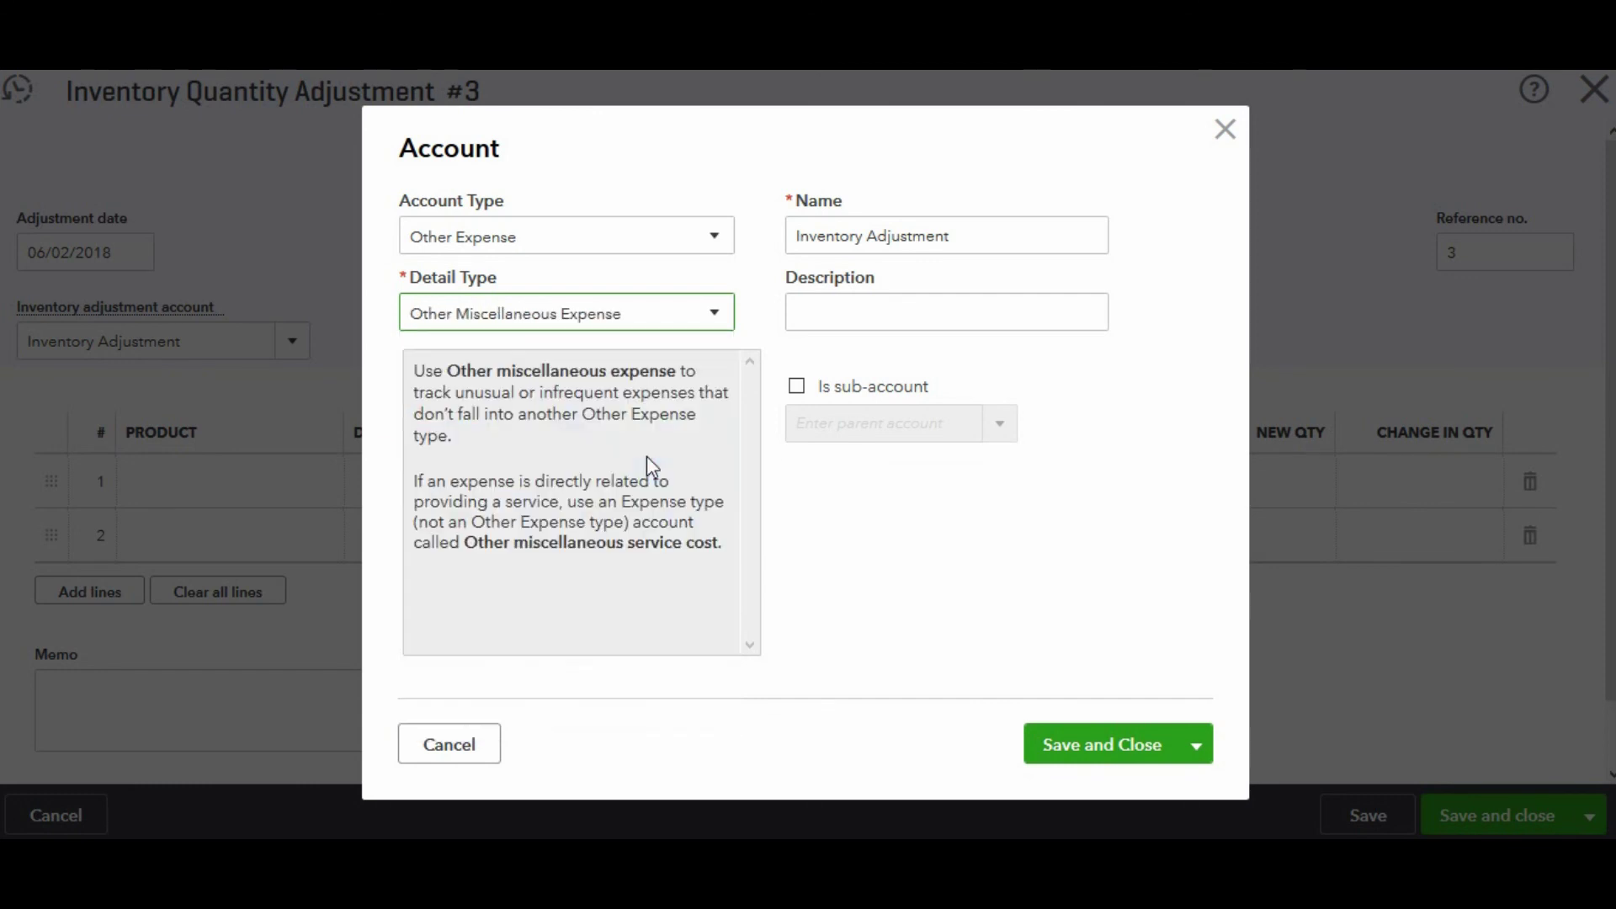
click(1082, 761)
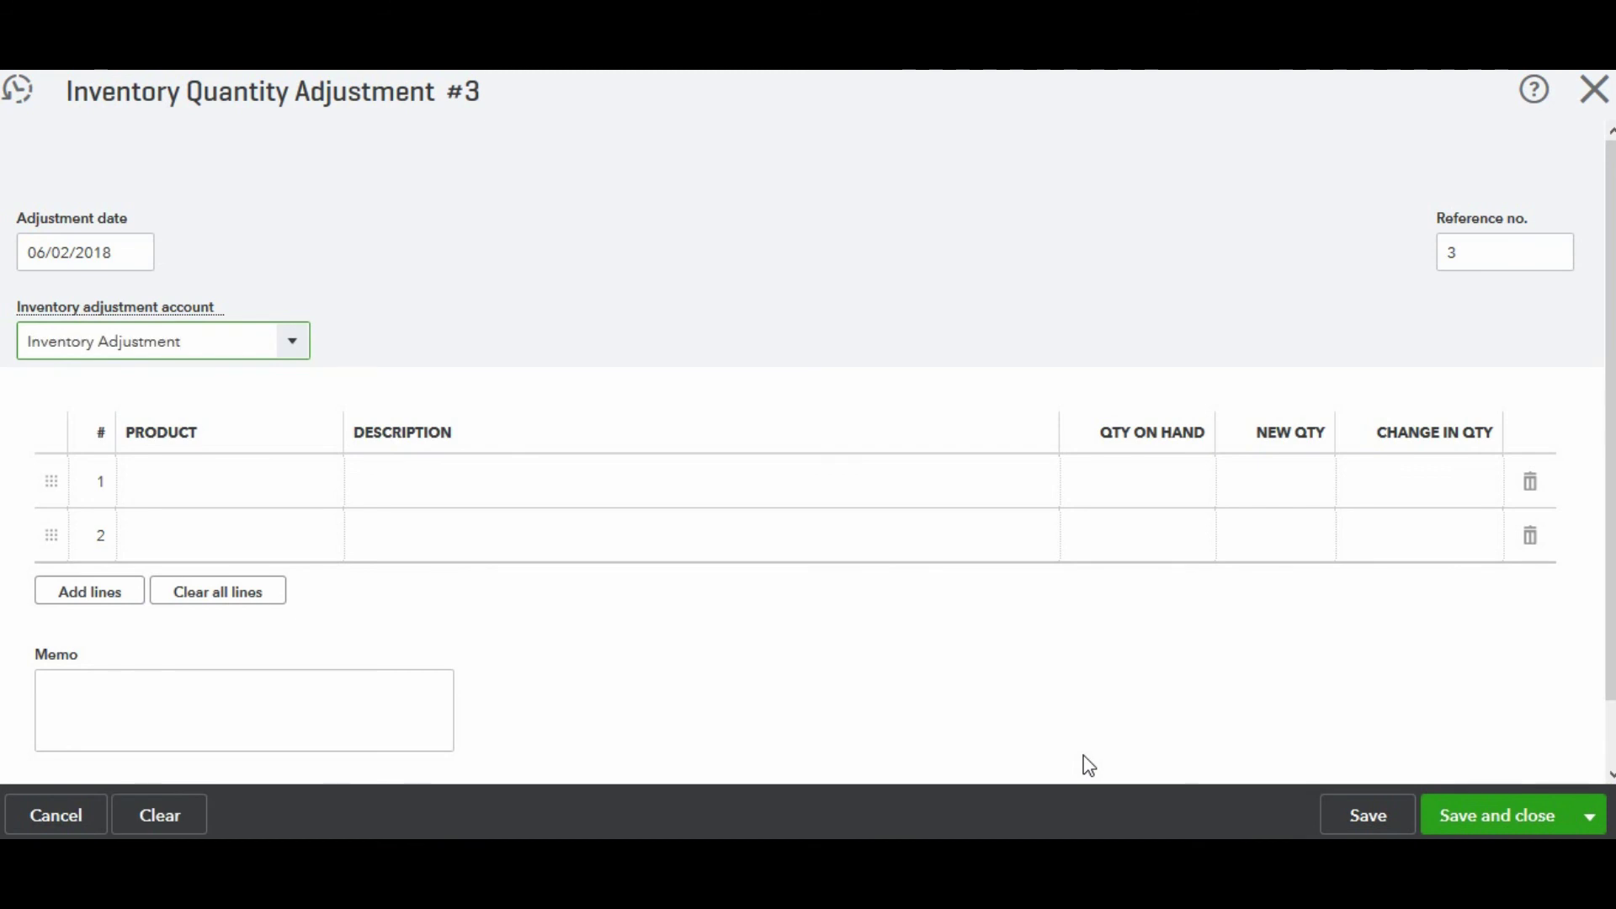
Step: Add the Pump product to the first adjustment line with a new quantity of 24, and save and close the adjustment
click(276, 484)
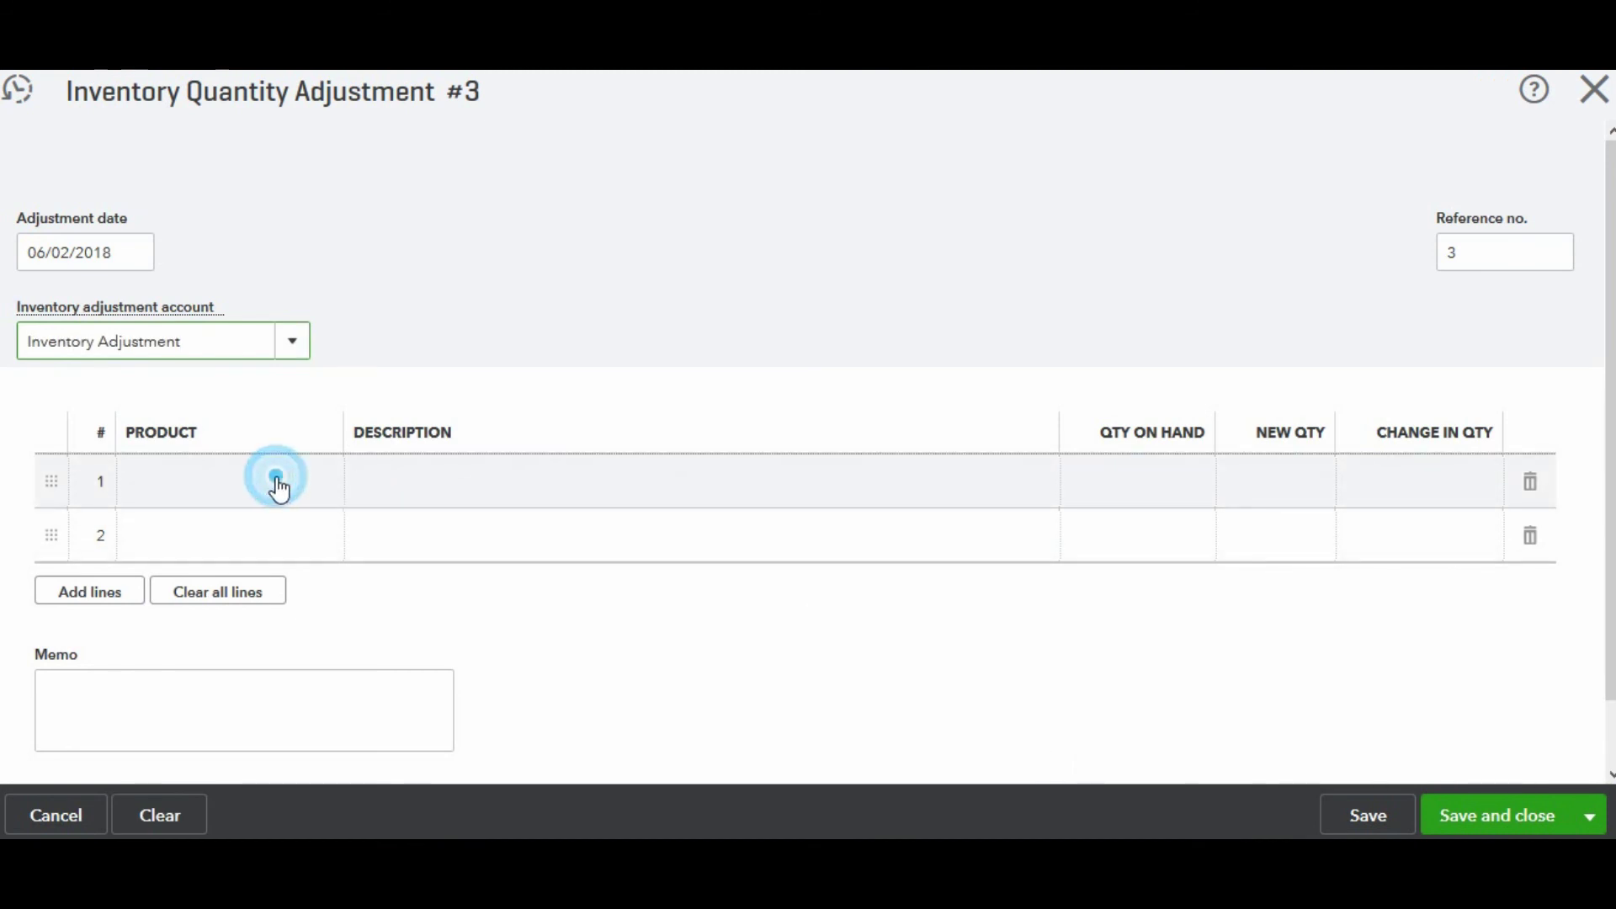
click(333, 483)
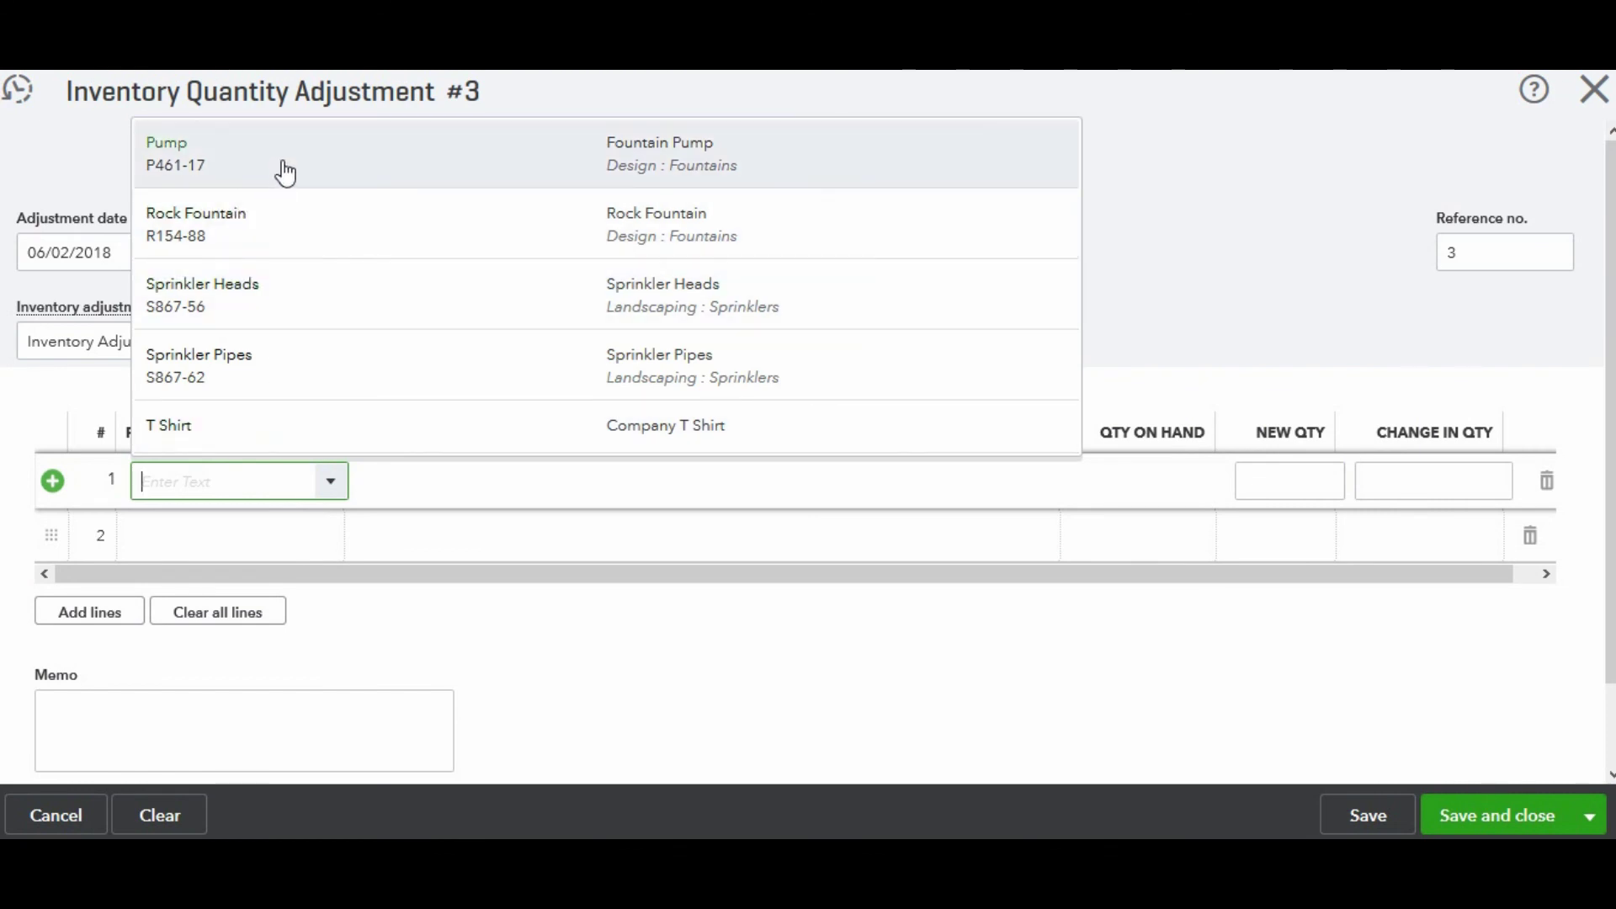
click(282, 166)
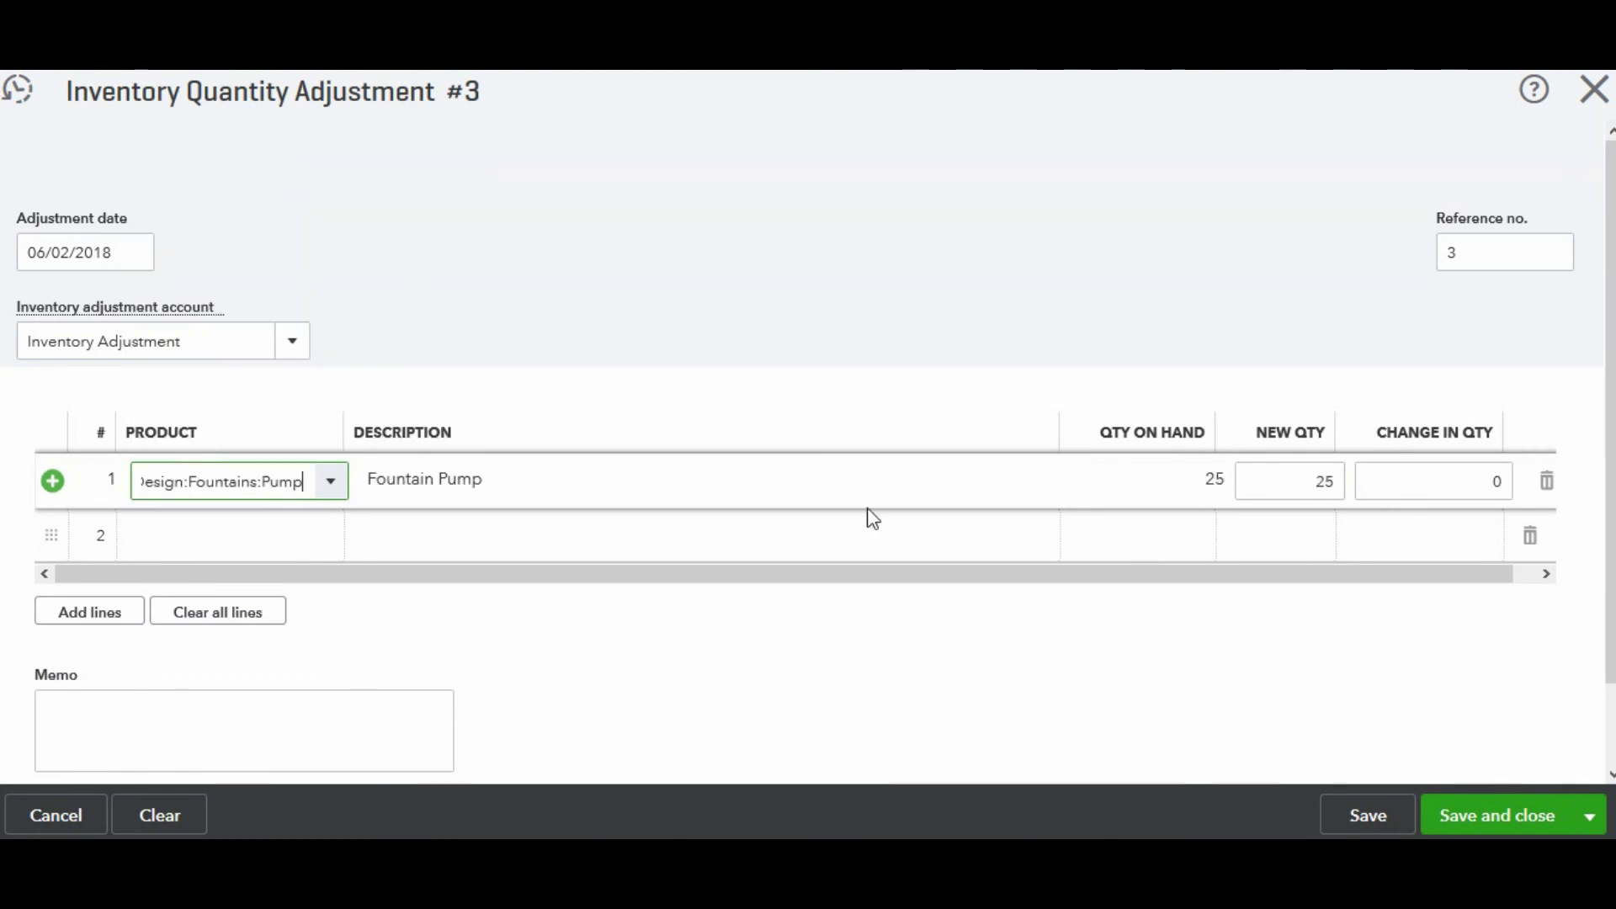
click(1303, 480)
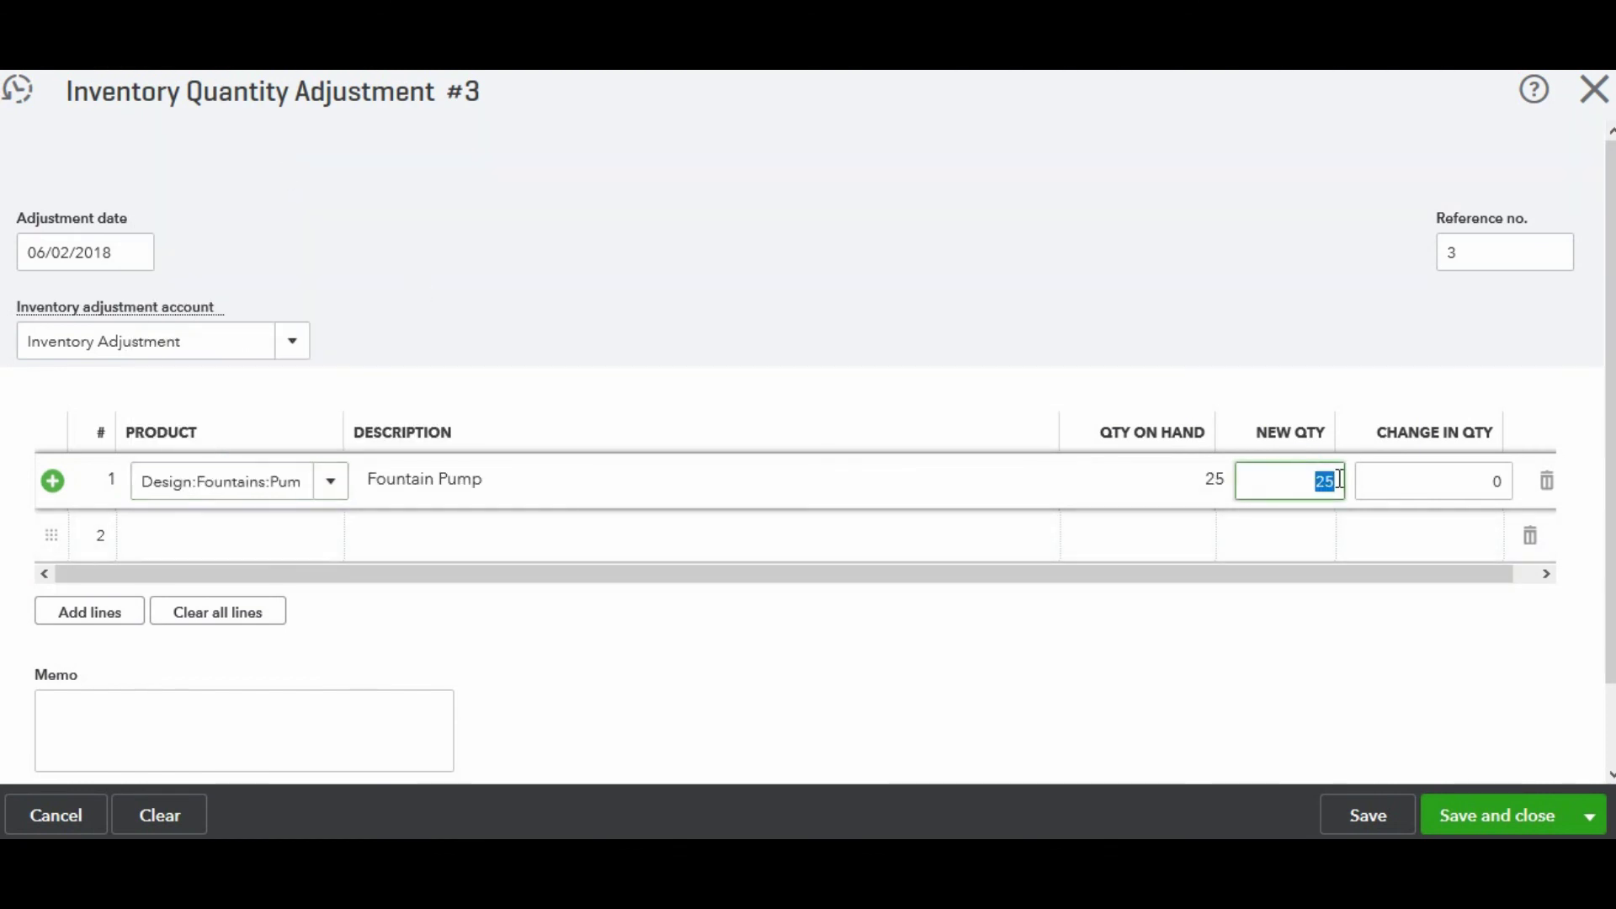
text(2)
key(Tab)
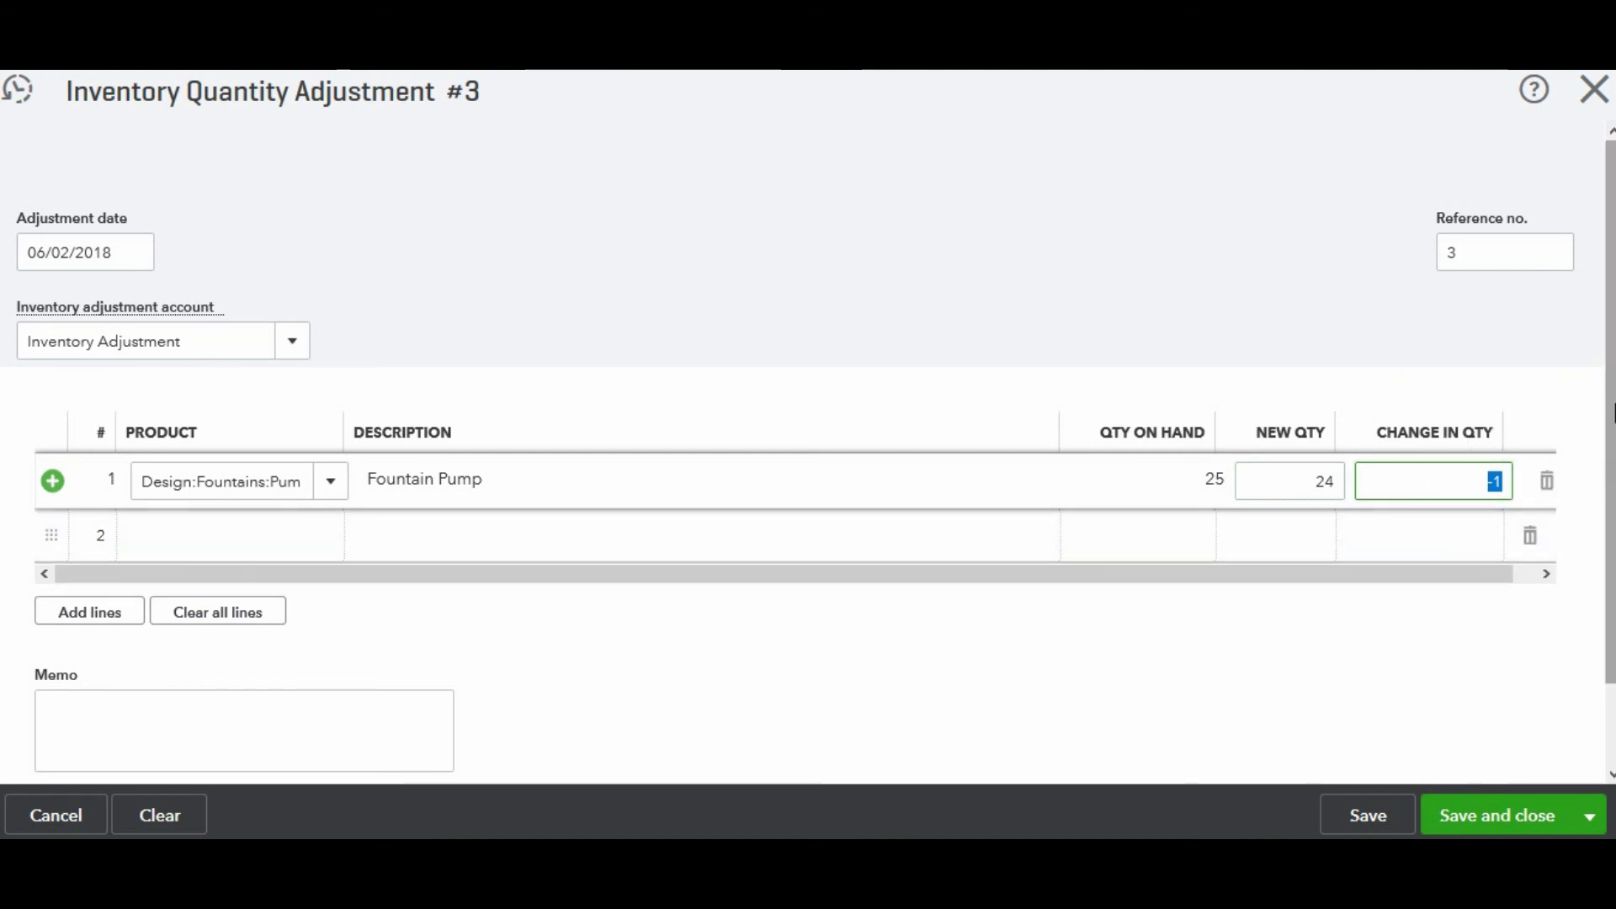
drag(1609, 403, 1608, 475)
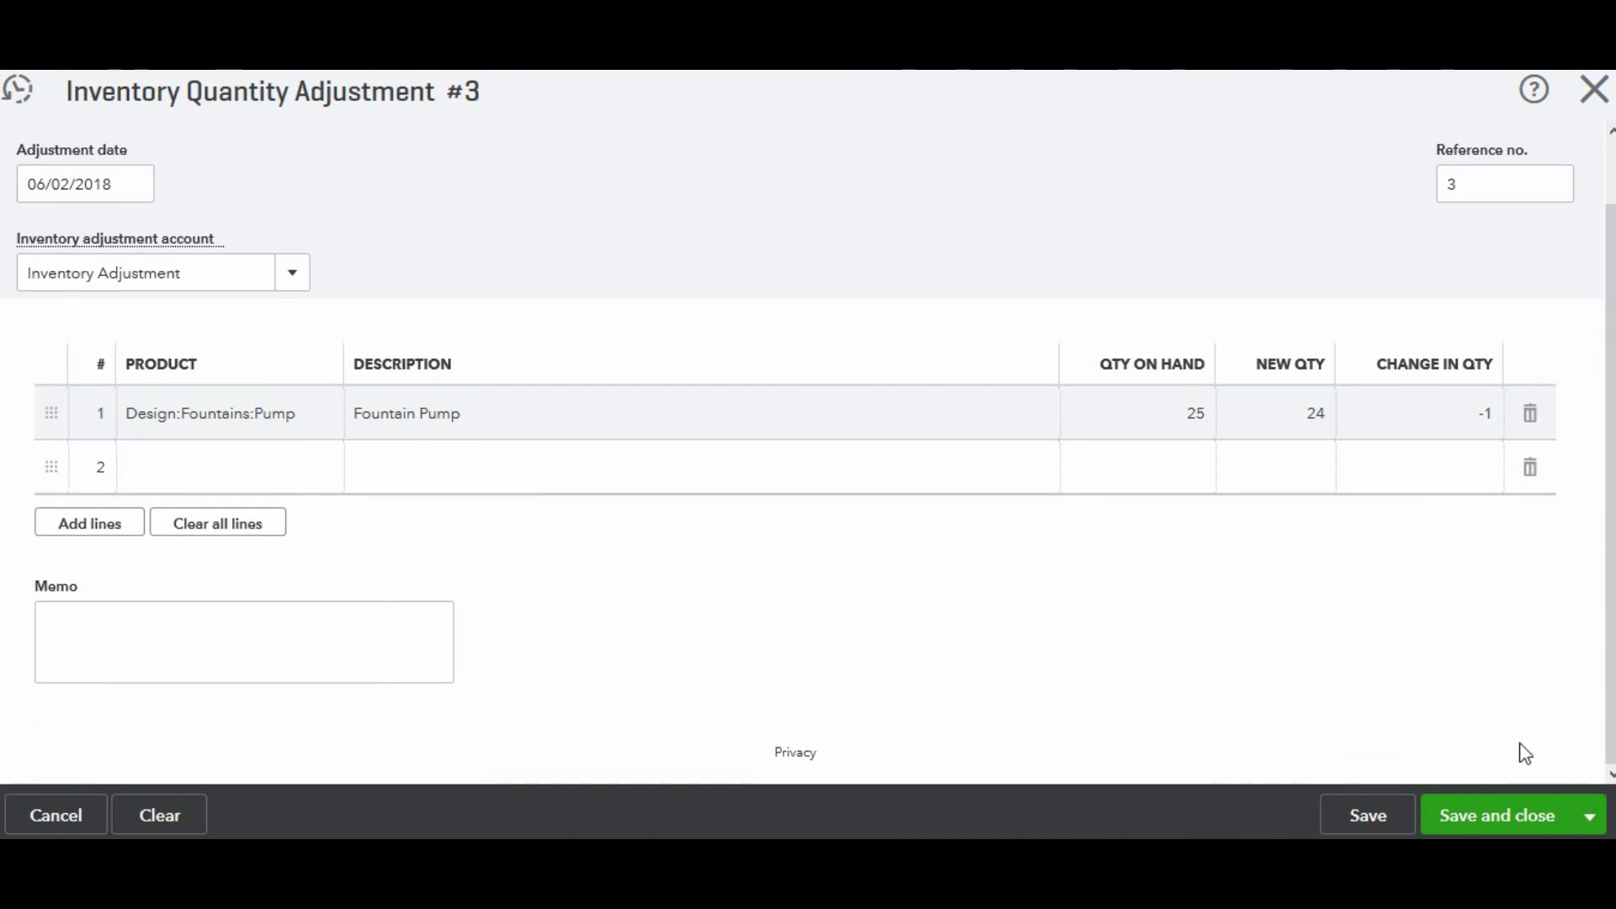
click(1513, 820)
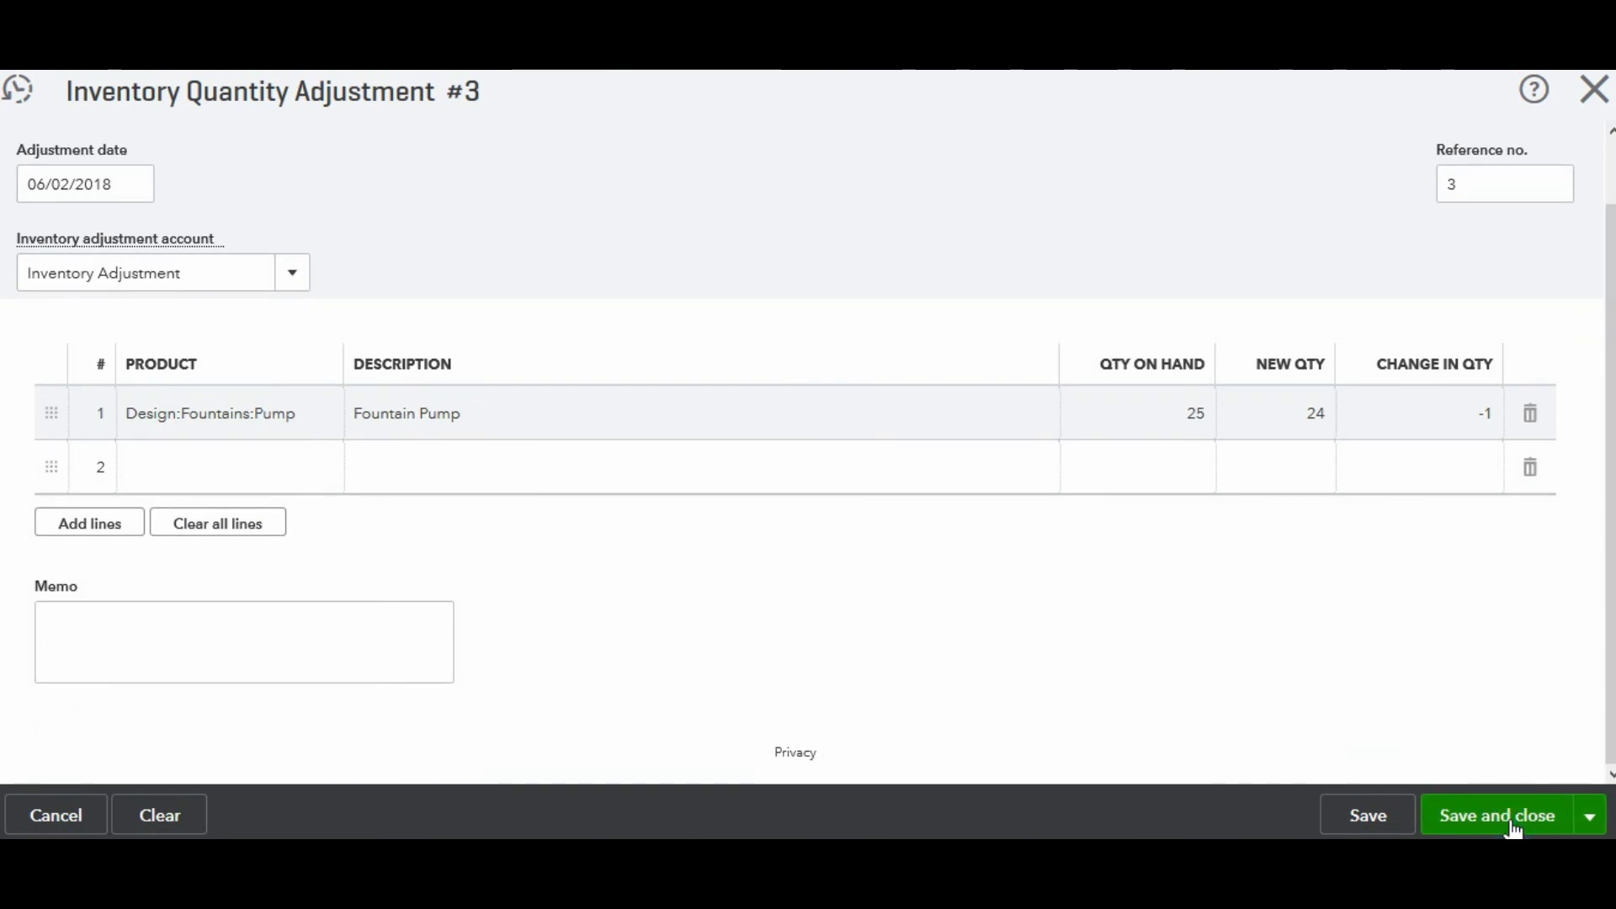